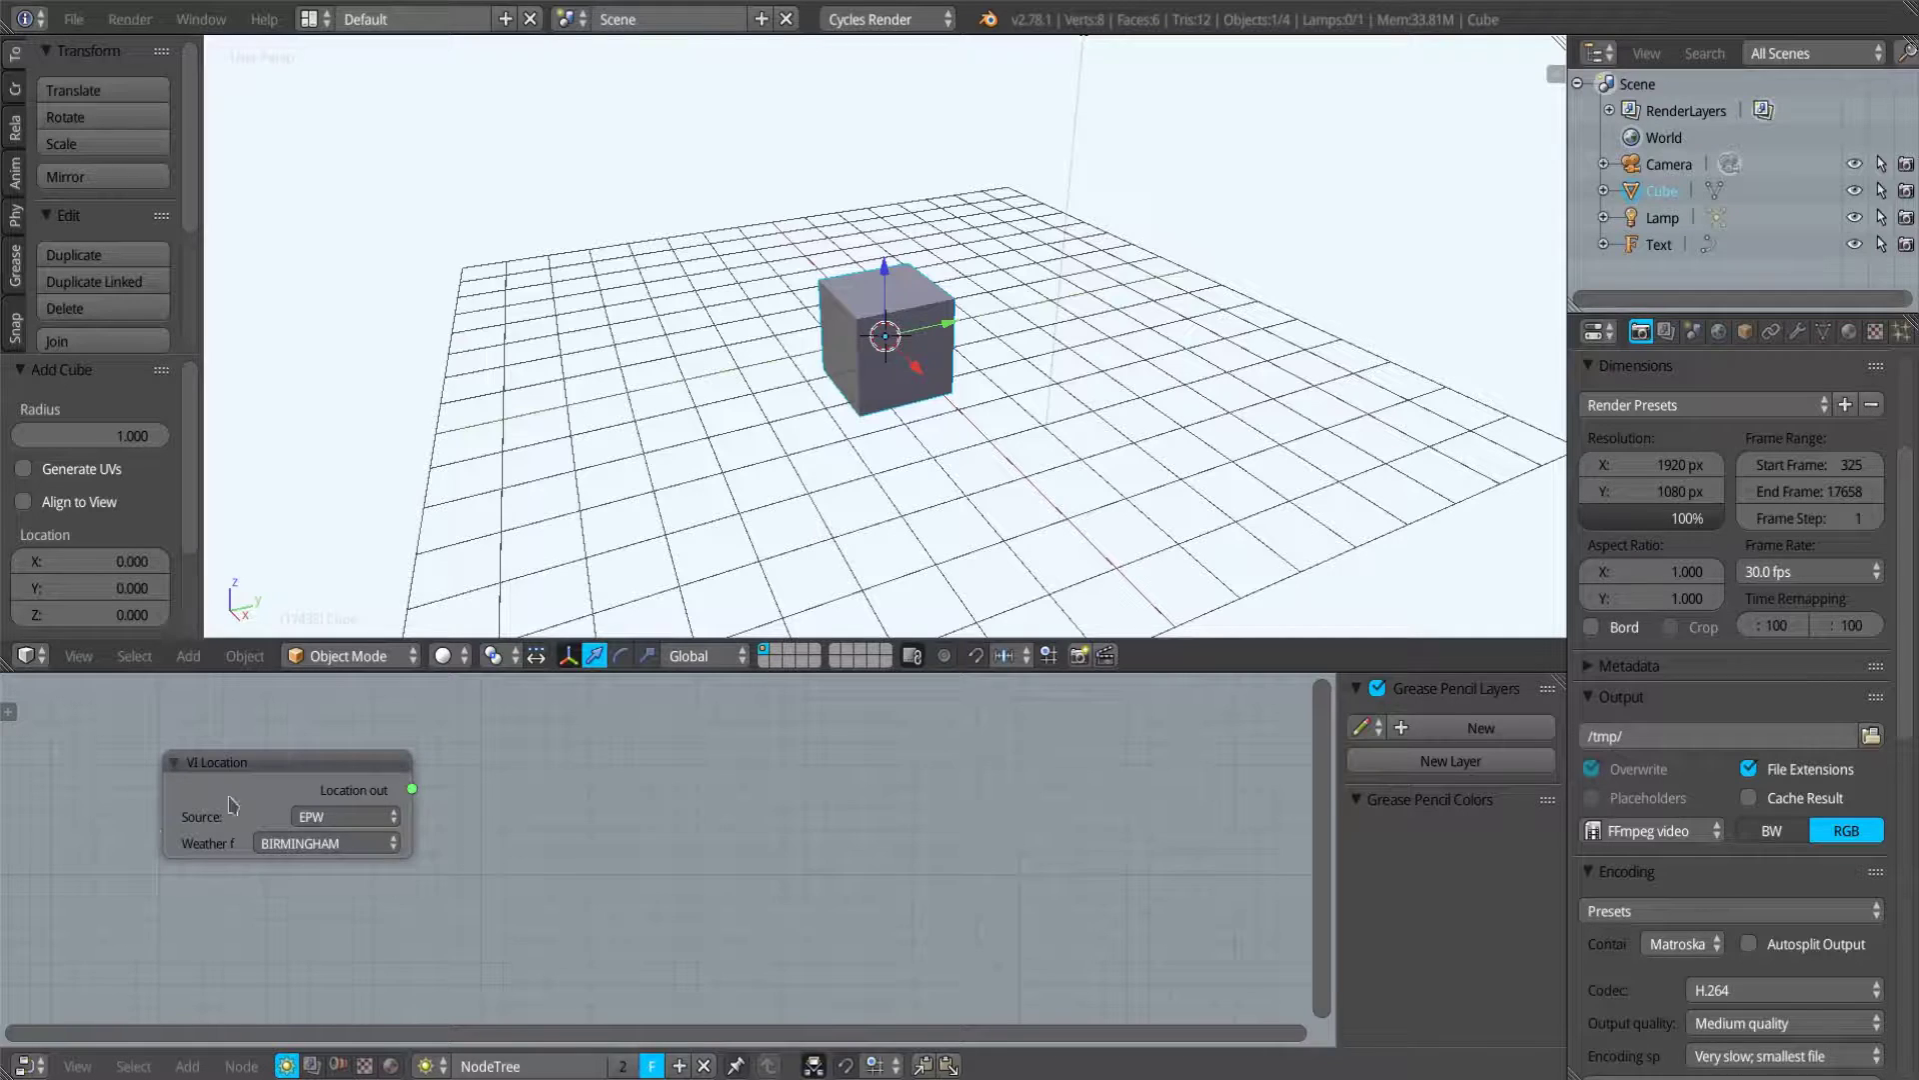
Choose EPW as the VI Location source and add a VI-Suite Chart node to the right of that node.
{"action": "left_click", "coordinate": [358, 817]}
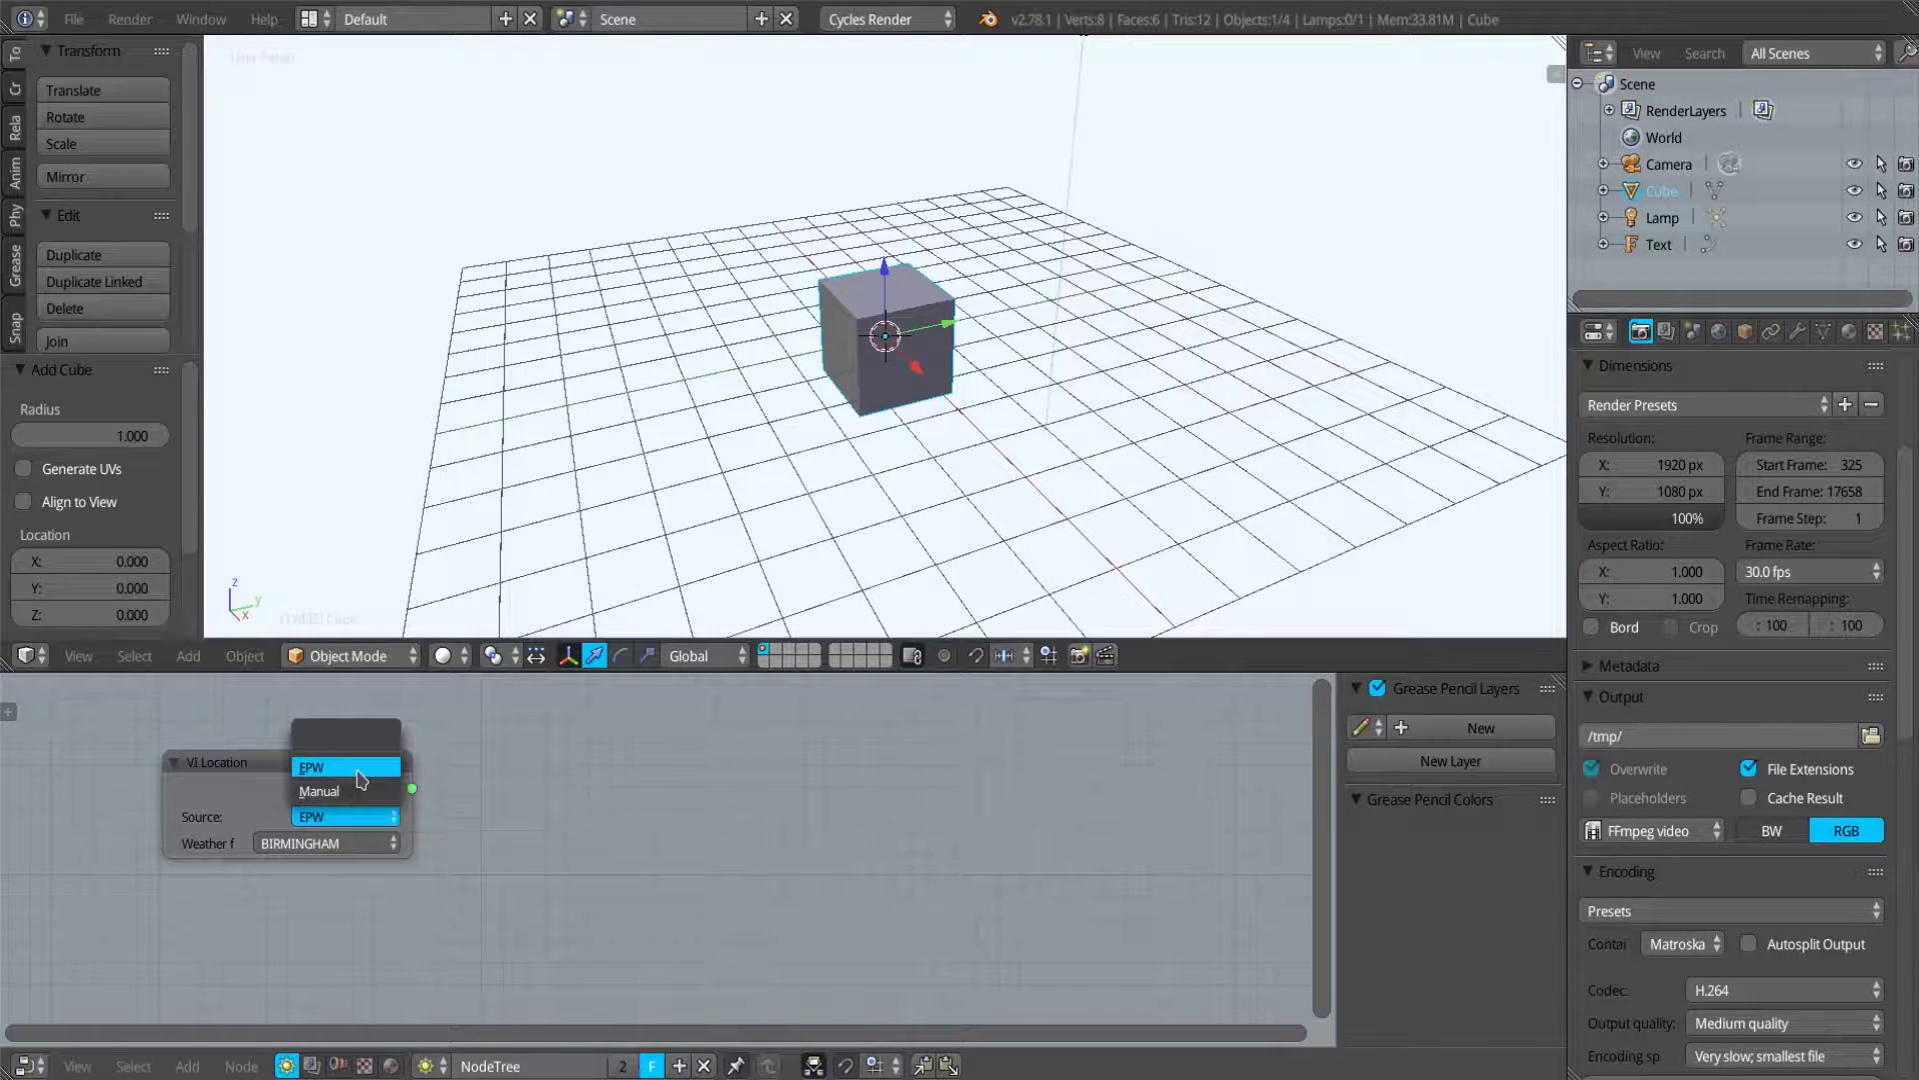
{"action": "left_click", "coordinate": [357, 769]}
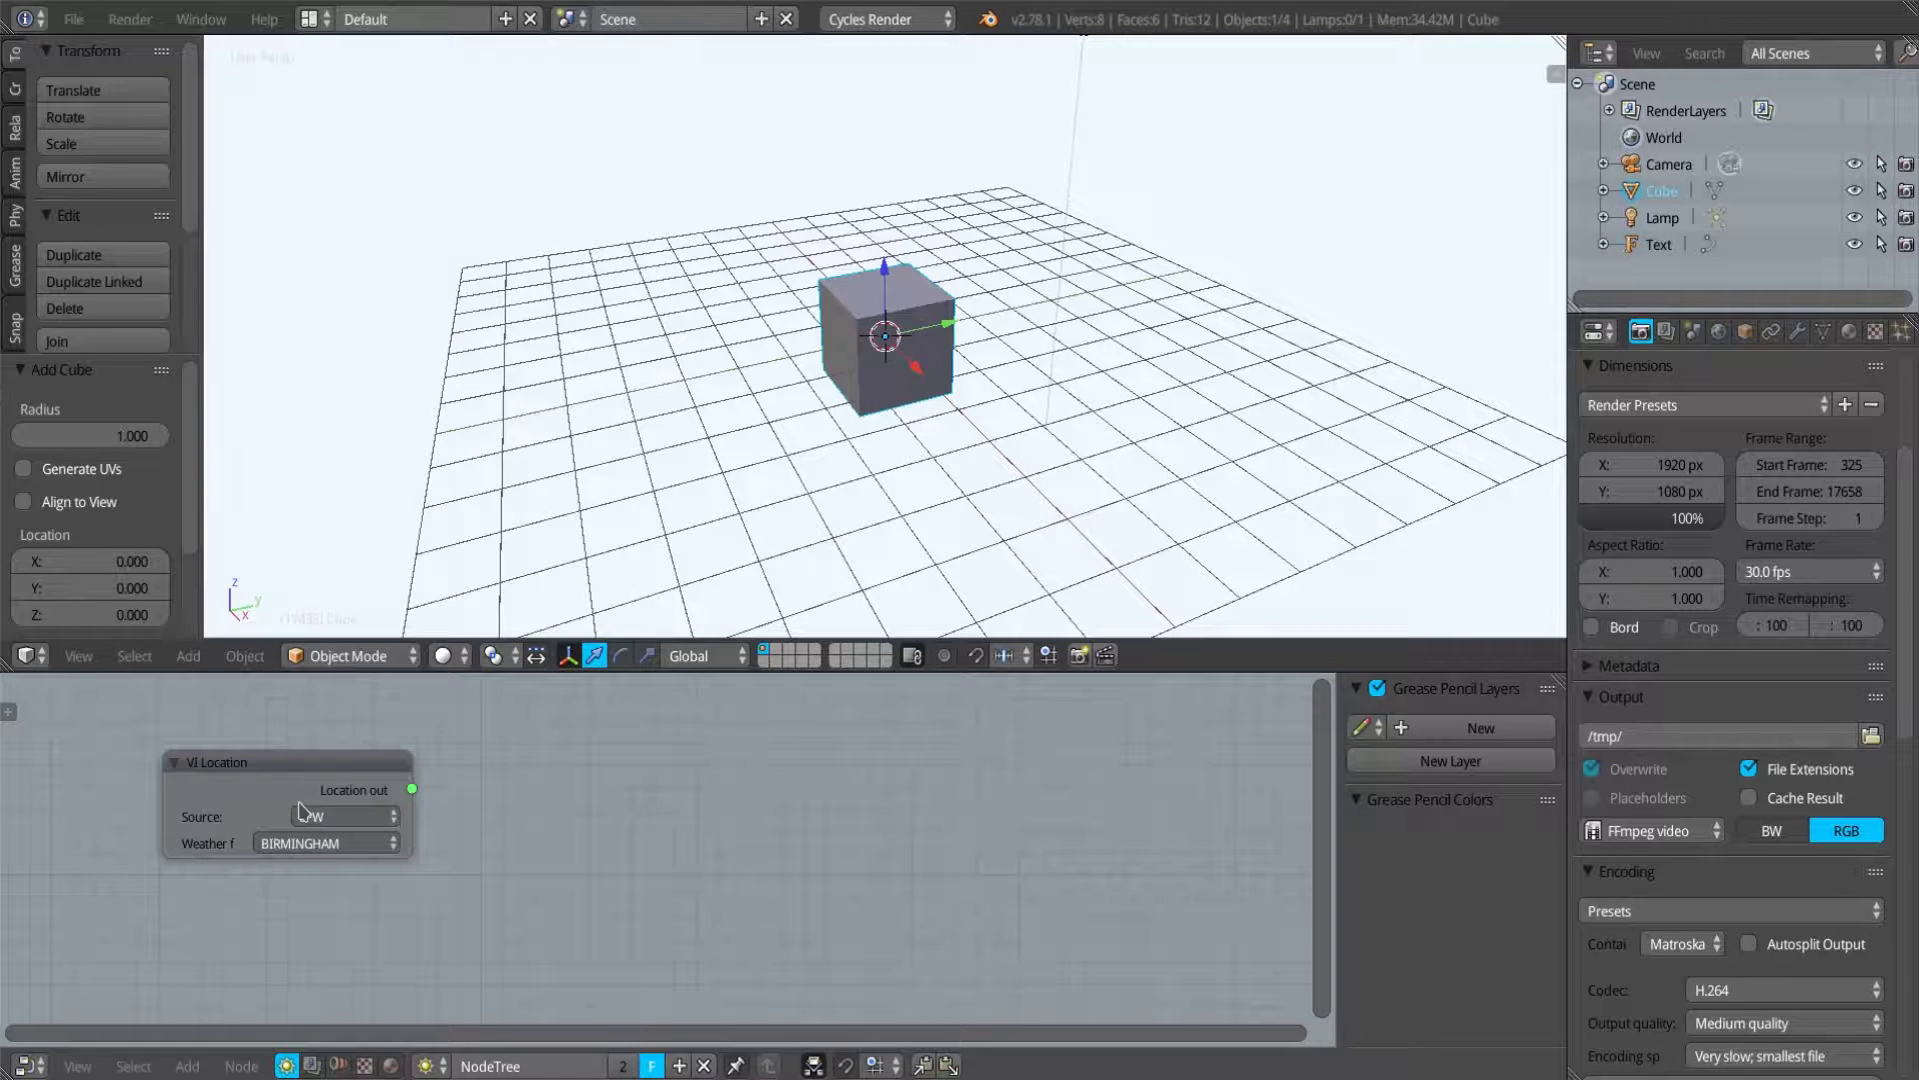
{"action": "left_click", "coordinate": [187, 1065]}
{"action": "mouse_move", "coordinate": [256, 955]}
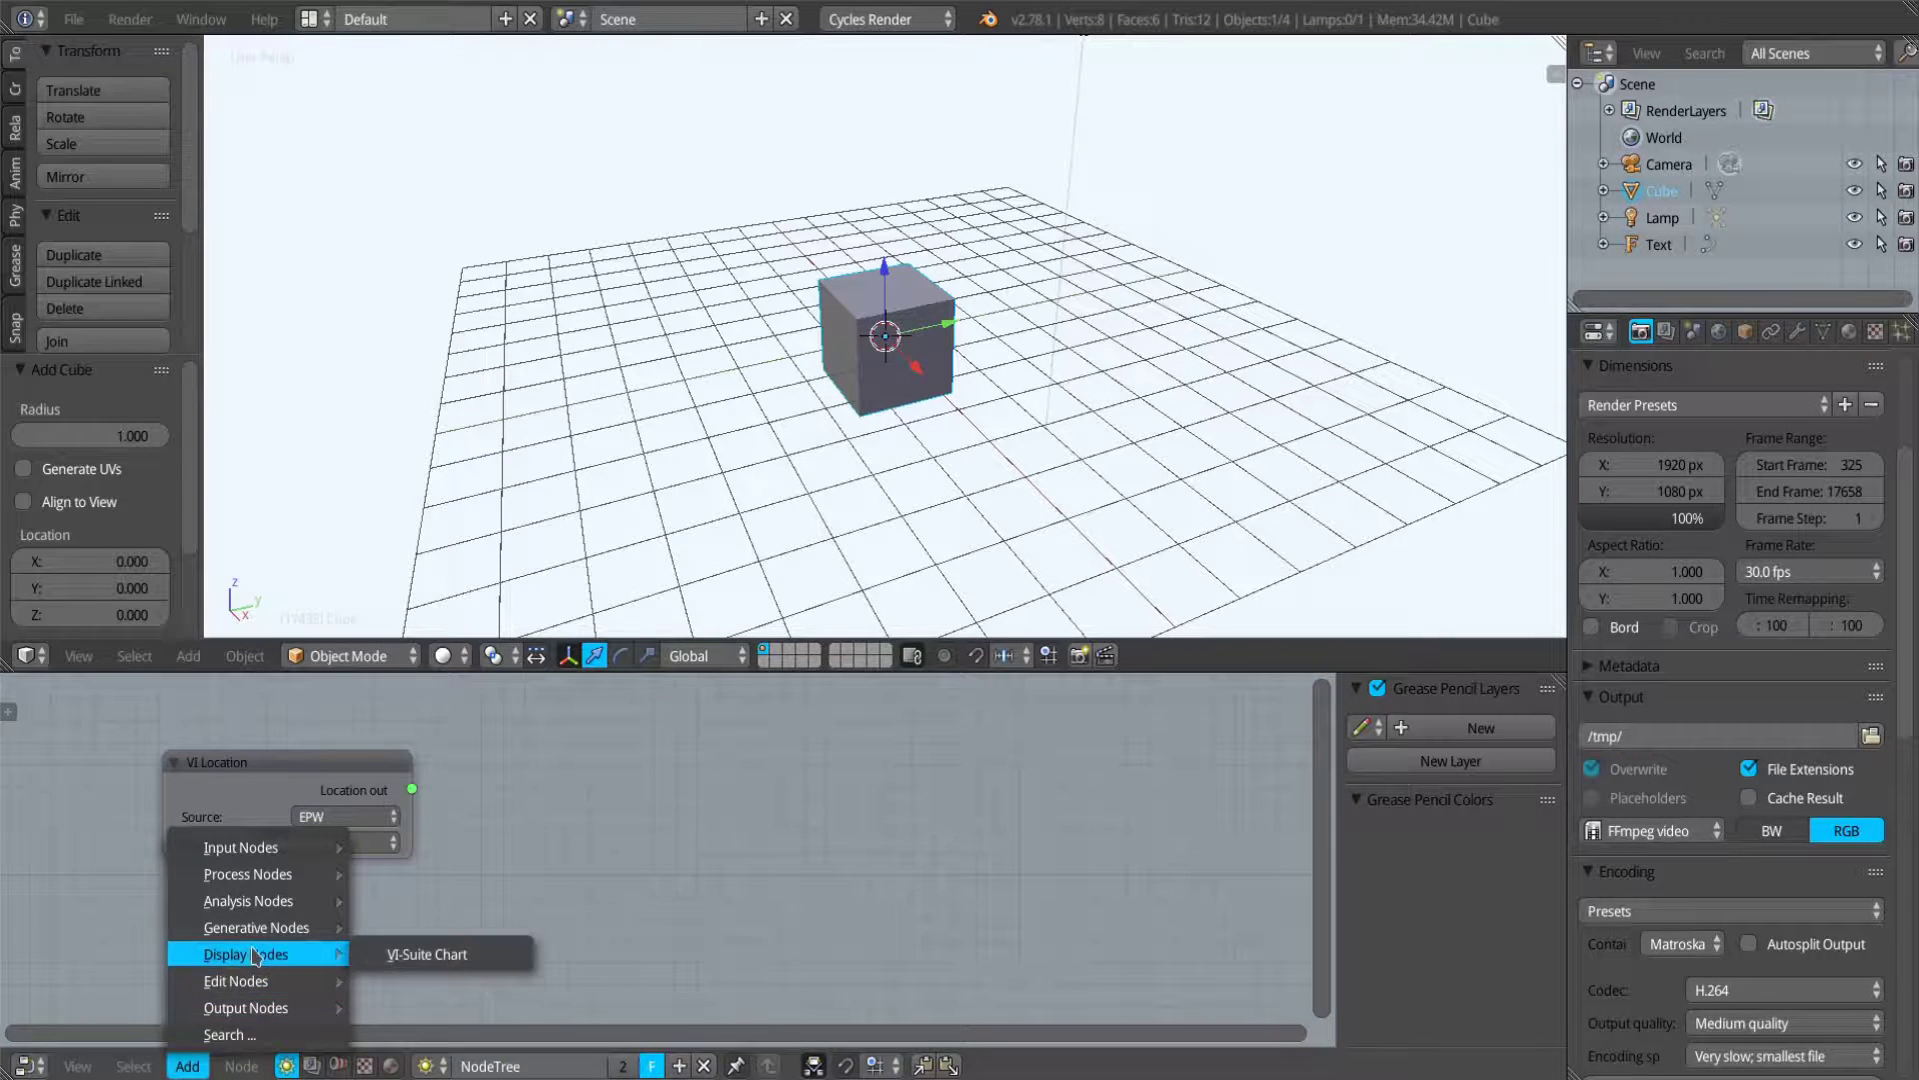
{"action": "left_click", "coordinate": [410, 956]}
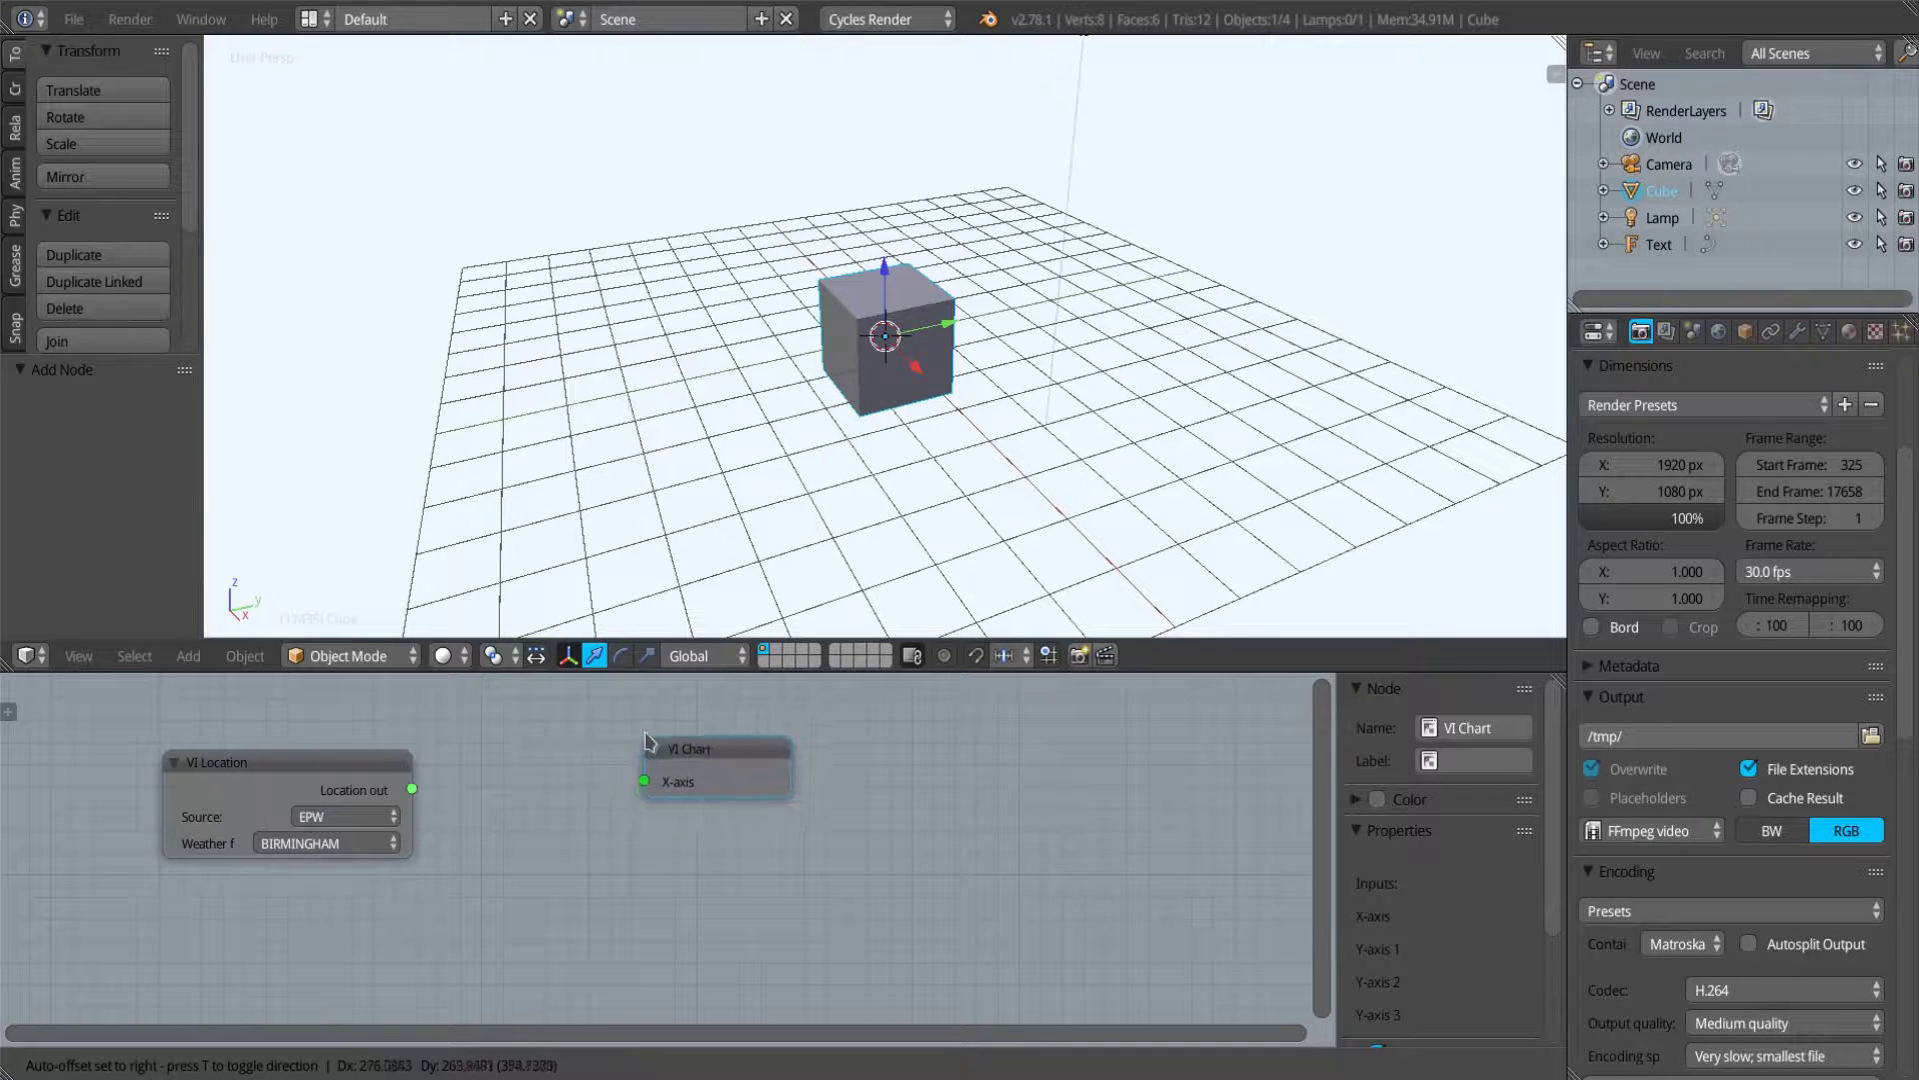
{"action": "left_click", "coordinate": [648, 739]}
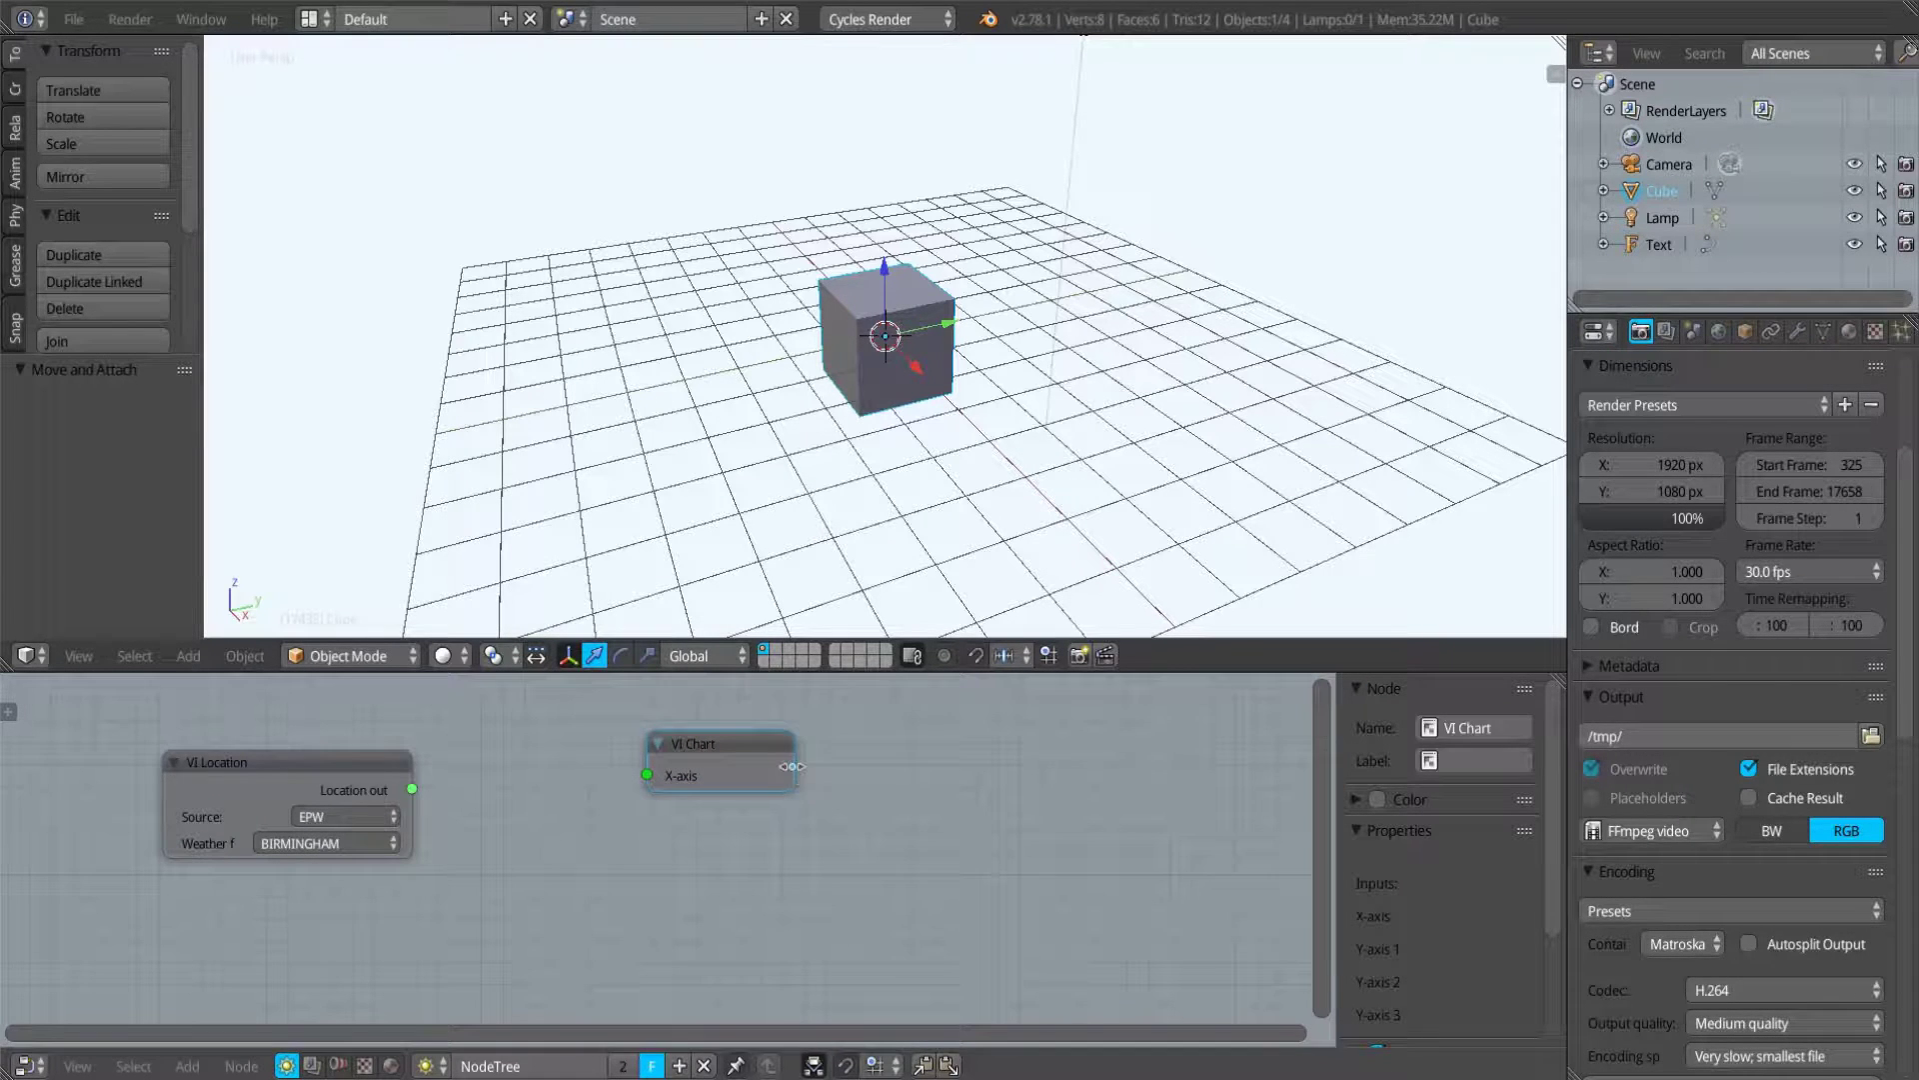
Link the Location out socket to the VI Chart's X-axis input and widen the chart node so its settings are readable.
{"action": "left_click_drag", "start_coordinate": [795, 767], "coordinate": [980, 766]}
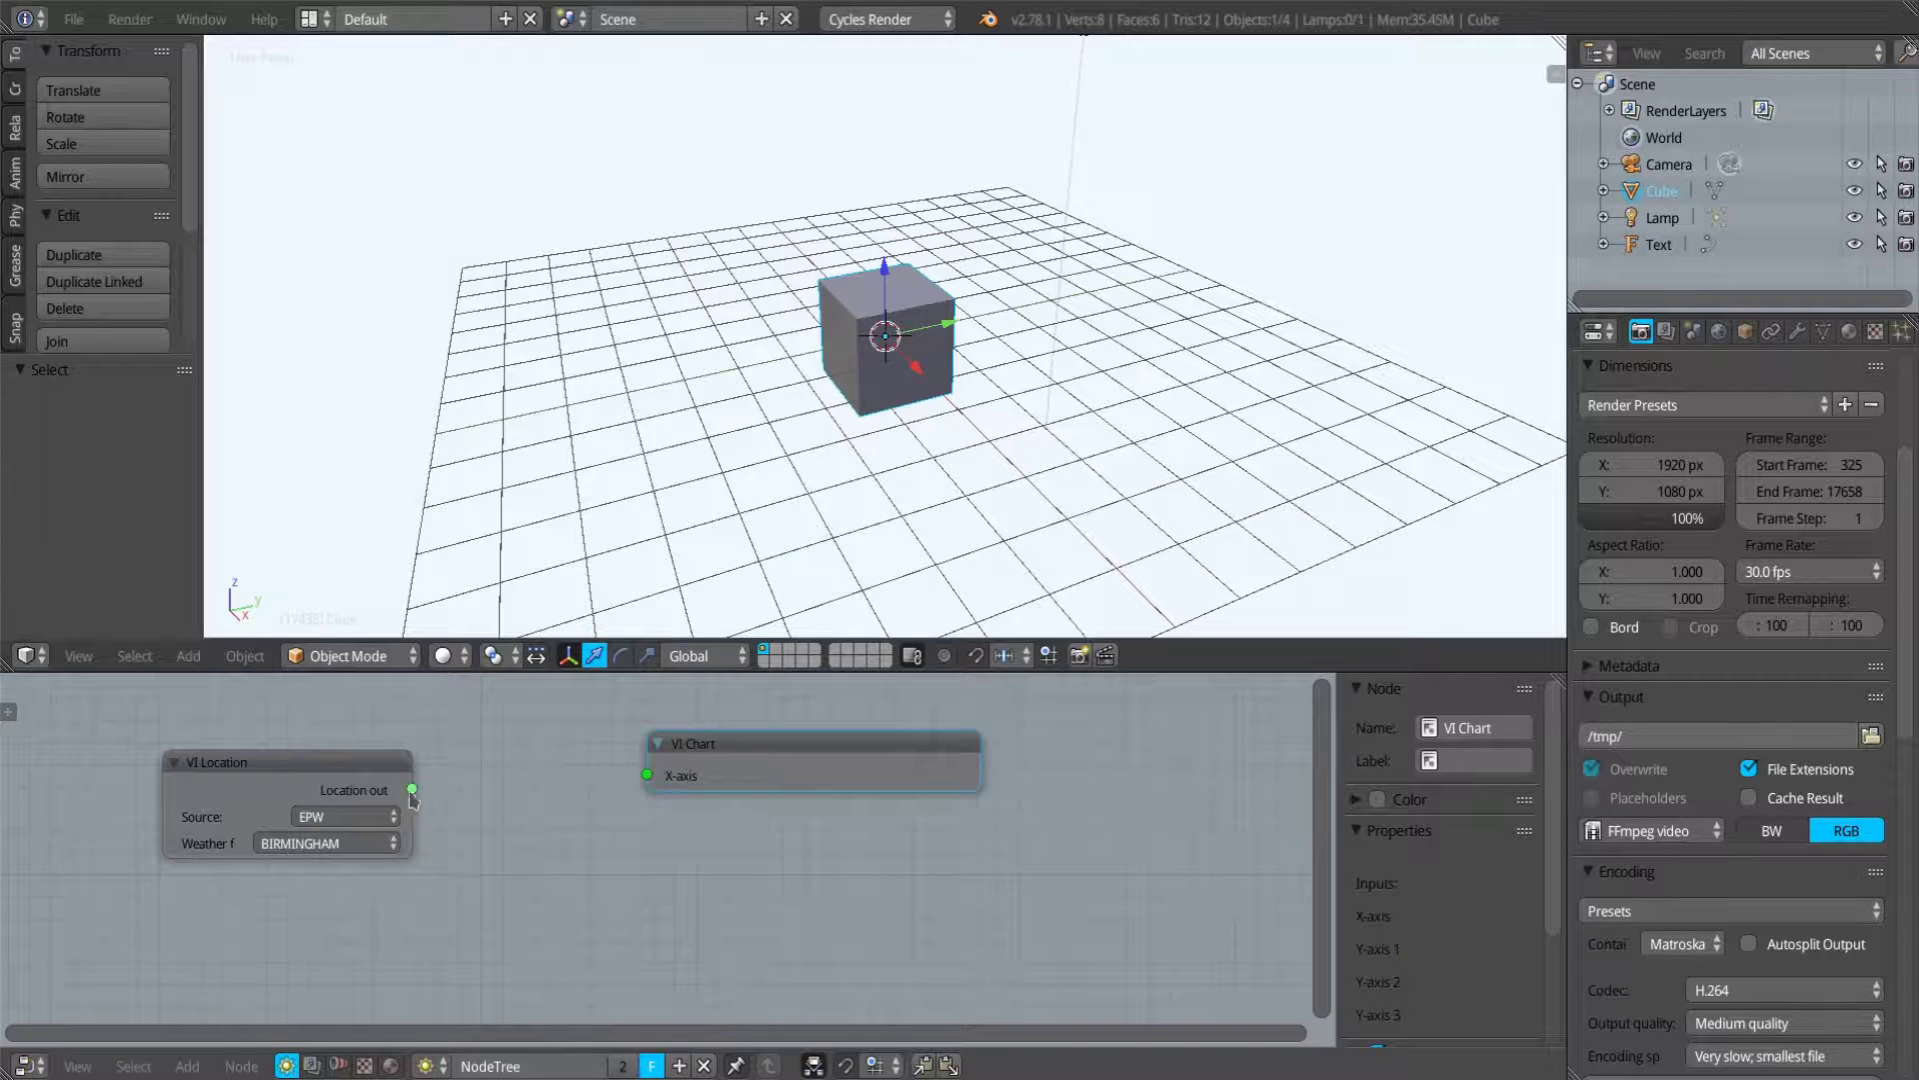
{"action": "left_click_drag", "start_coordinate": [410, 789], "coordinate": [647, 776]}
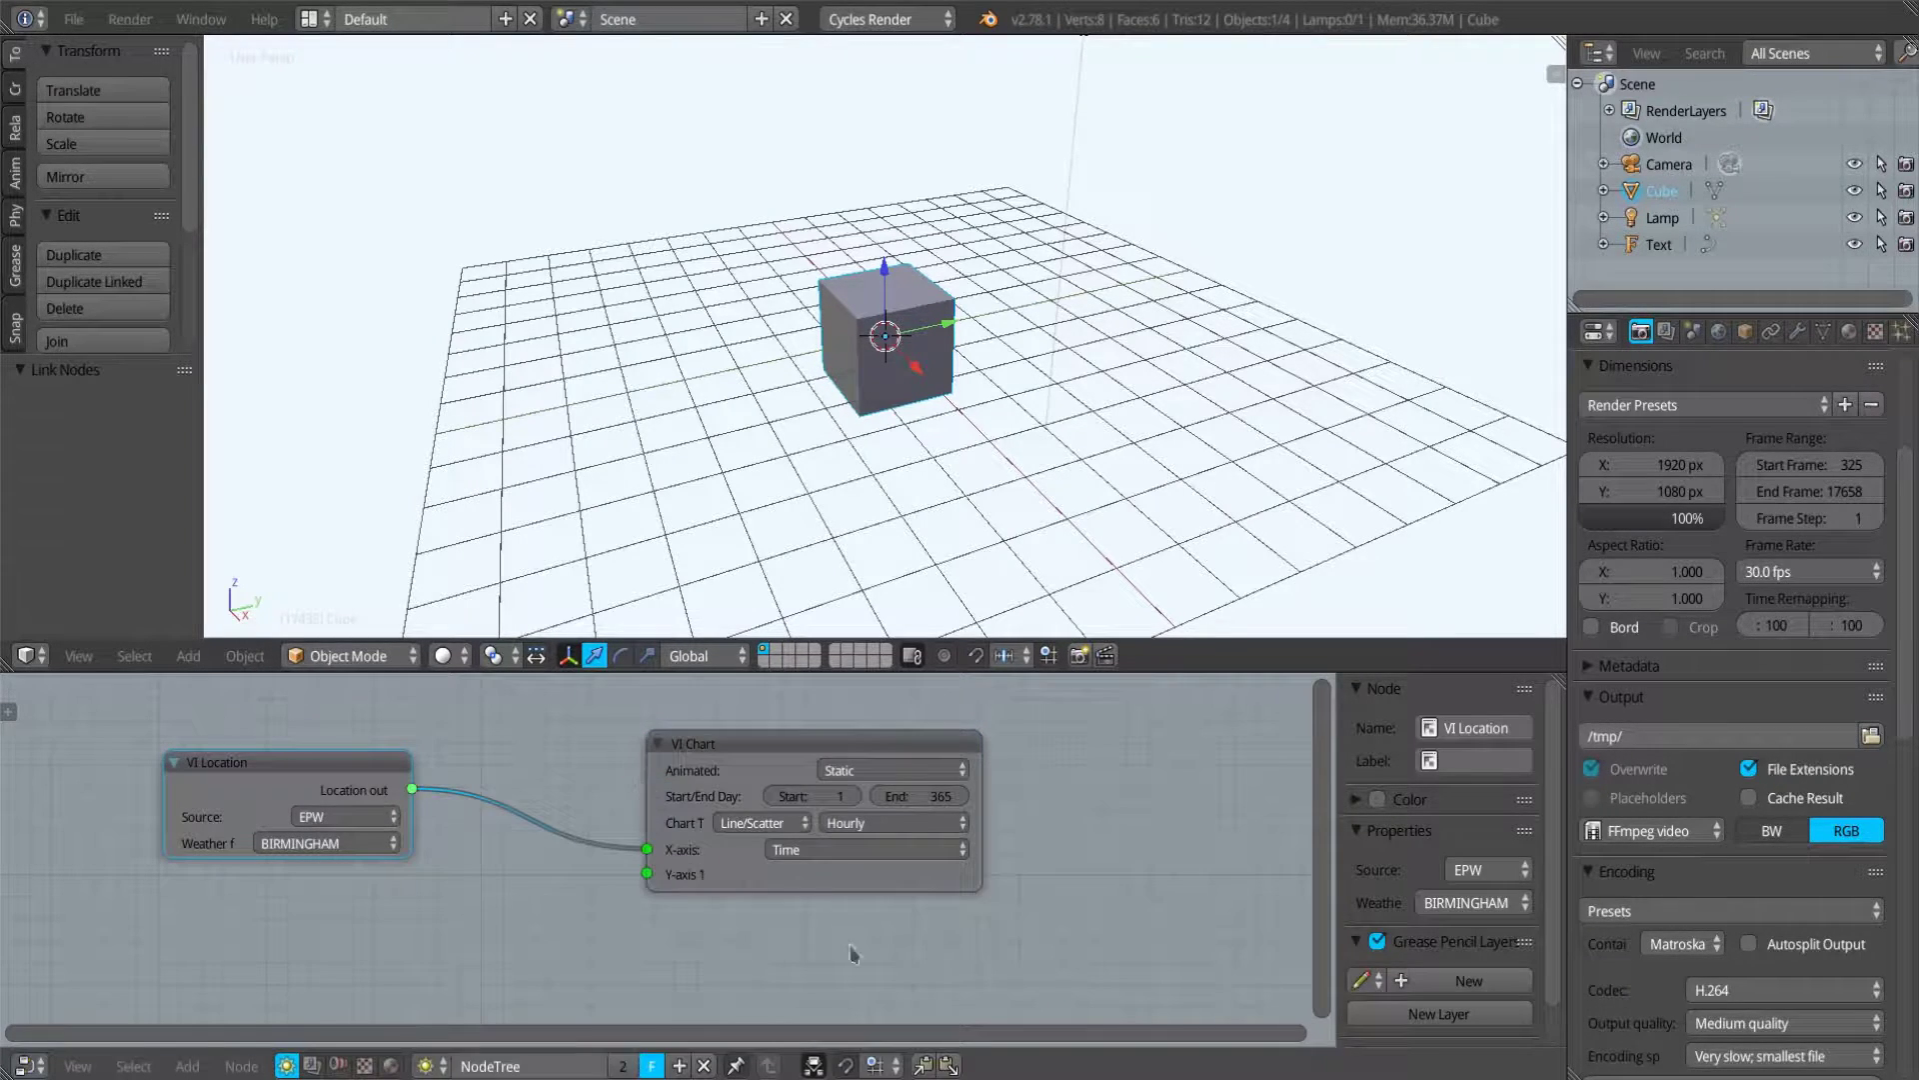
{"action": "left_click_drag", "start_coordinate": [975, 823], "coordinate": [1154, 819]}
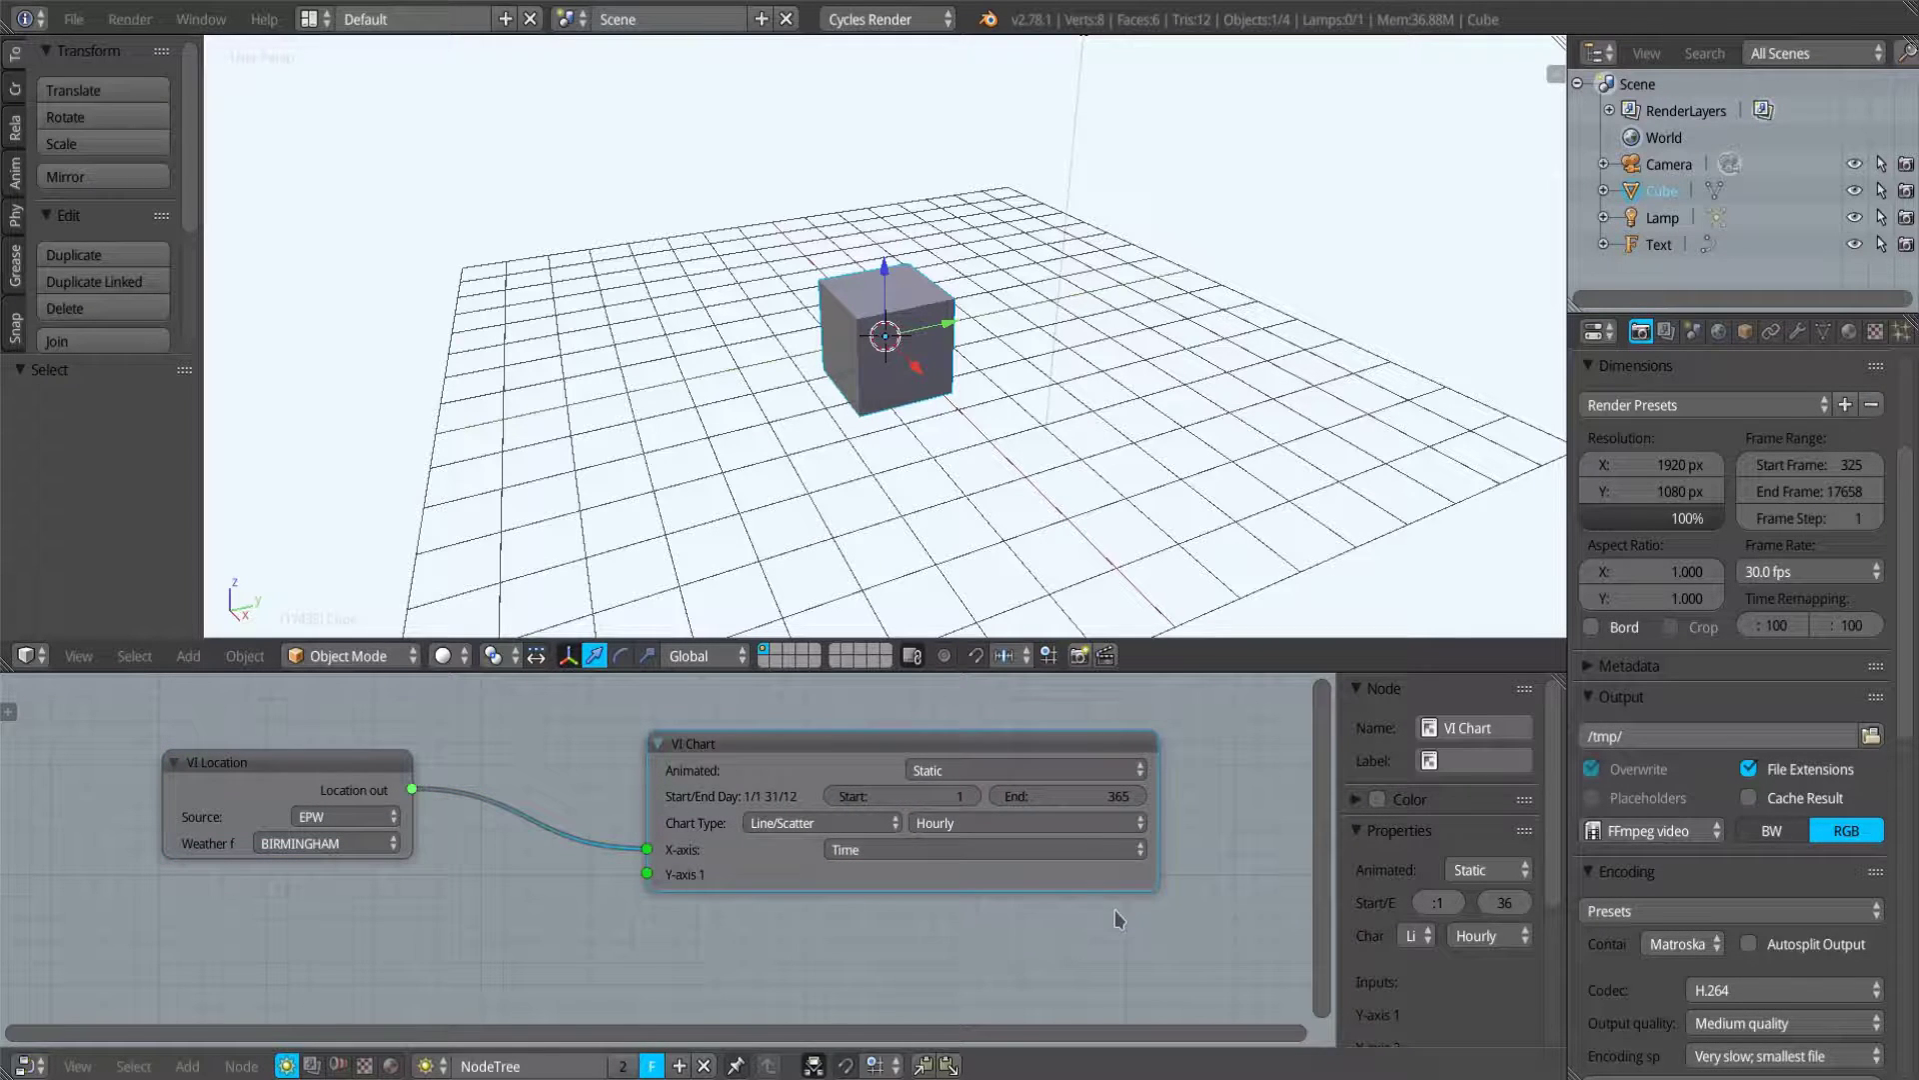
Examine the VI Chart's animation, start and end day, chart type and monthly/daily/hourly options.
{"action": "left_click", "coordinate": [1028, 775]}
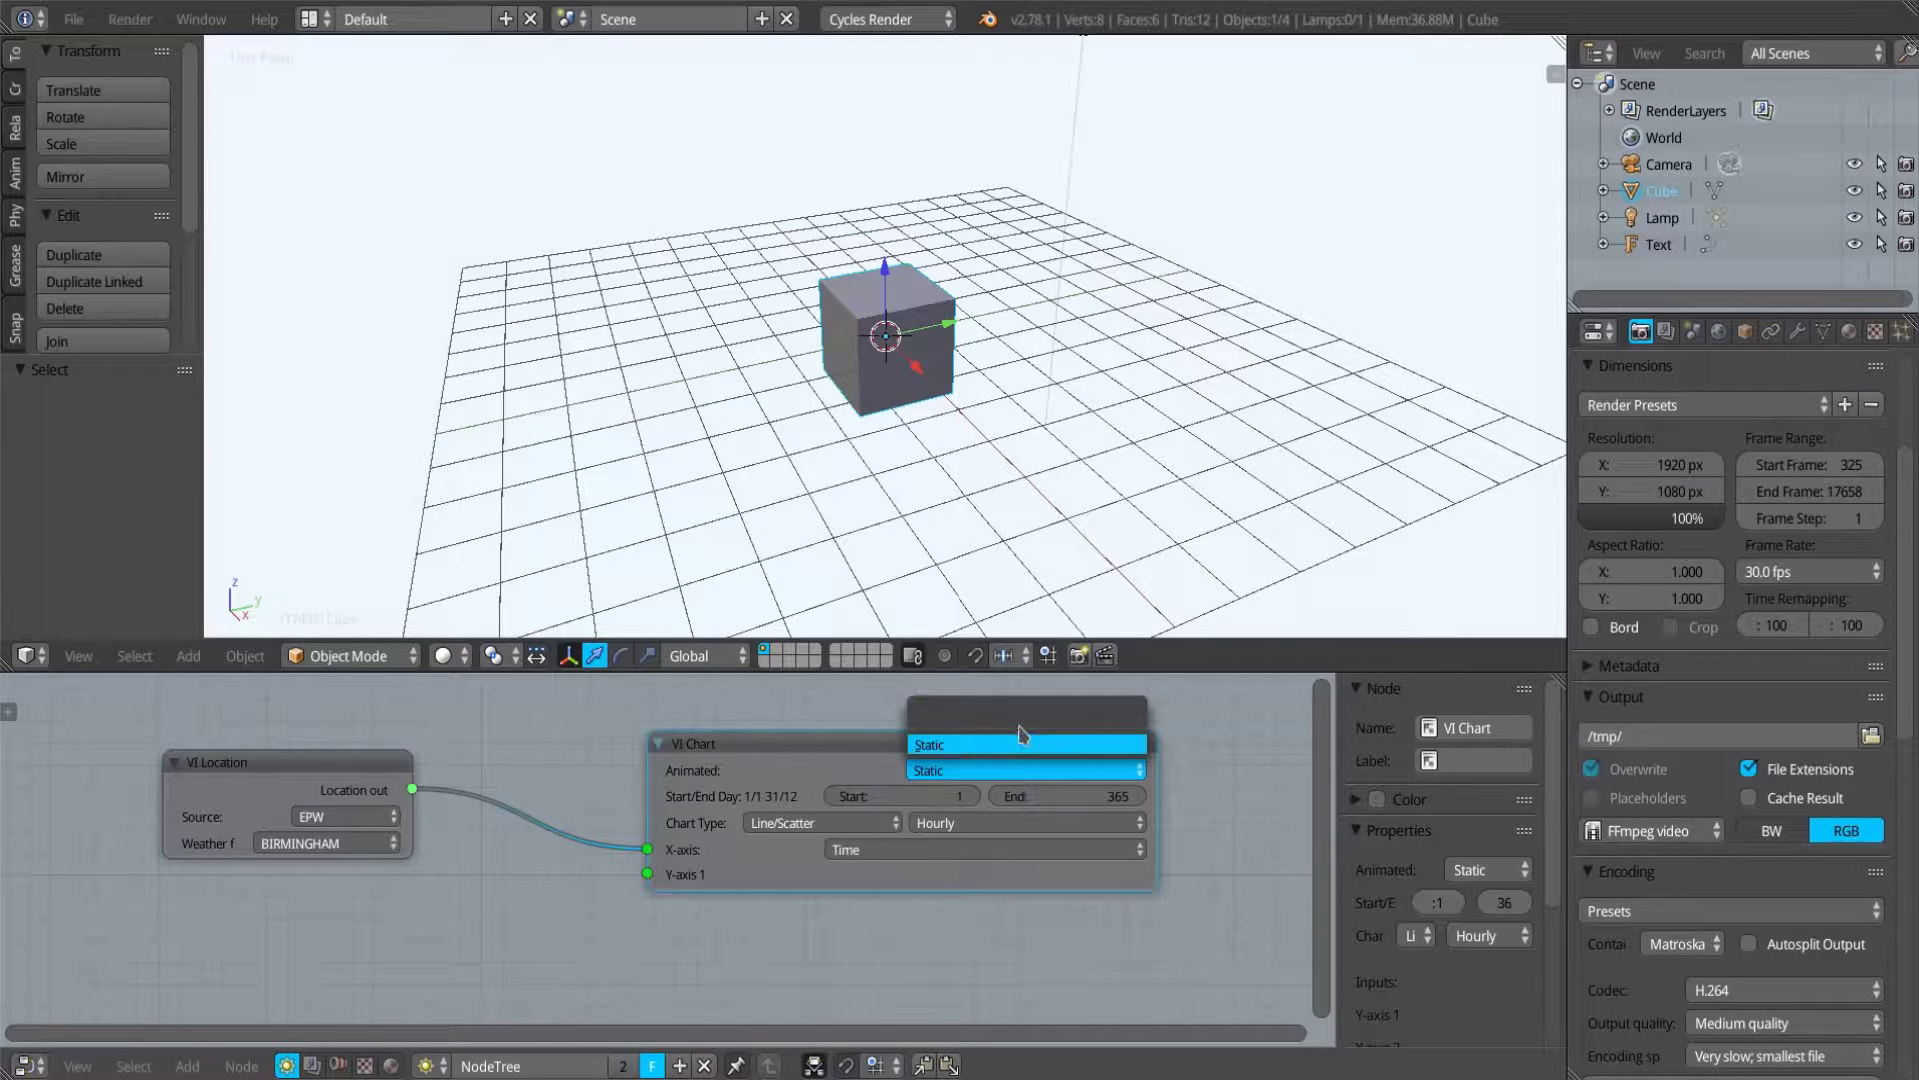
{"action": "left_click", "coordinate": [1010, 771]}
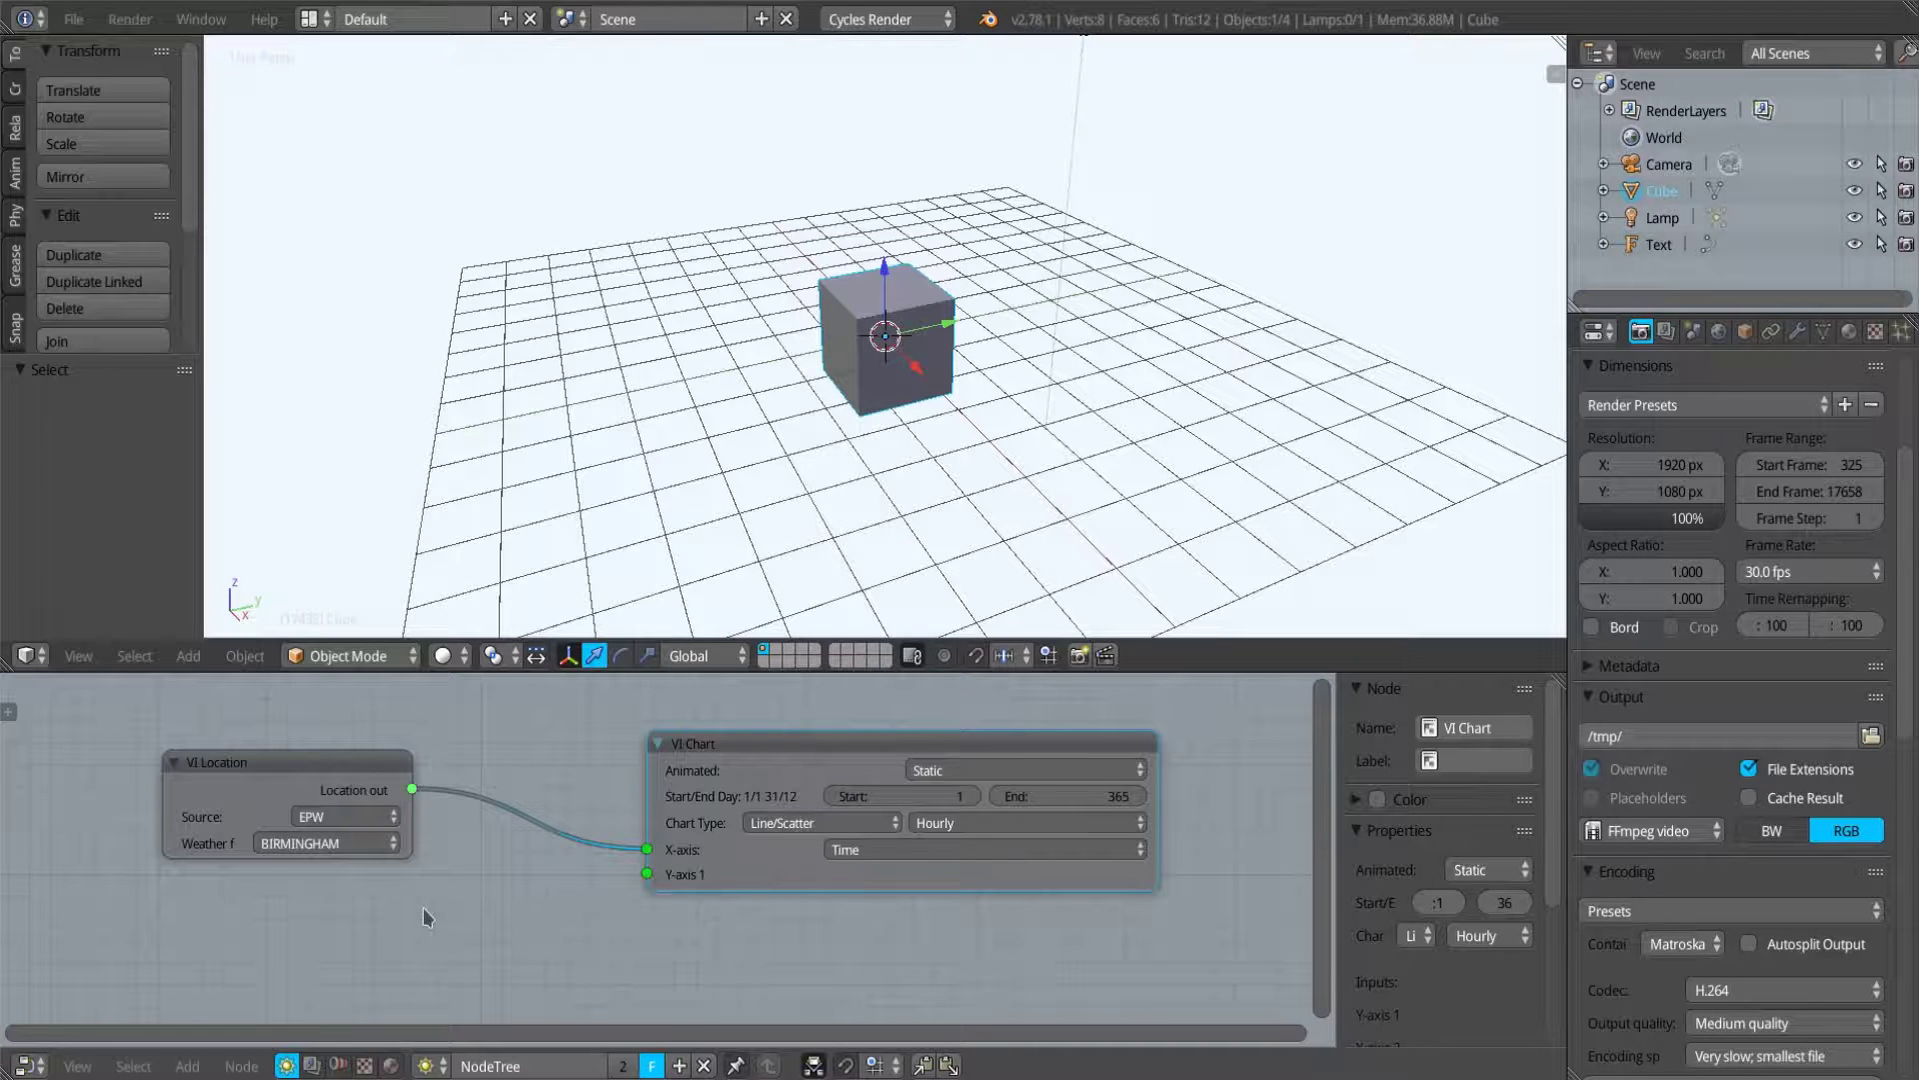
{"action": "left_click", "coordinate": [975, 770]}
{"action": "left_click_drag", "start_coordinate": [826, 796], "coordinate": [920, 797]}
{"action": "left_click", "coordinate": [920, 797]}
{"action": "key", "text": "Return"}
{"action": "left_click", "coordinate": [818, 824]}
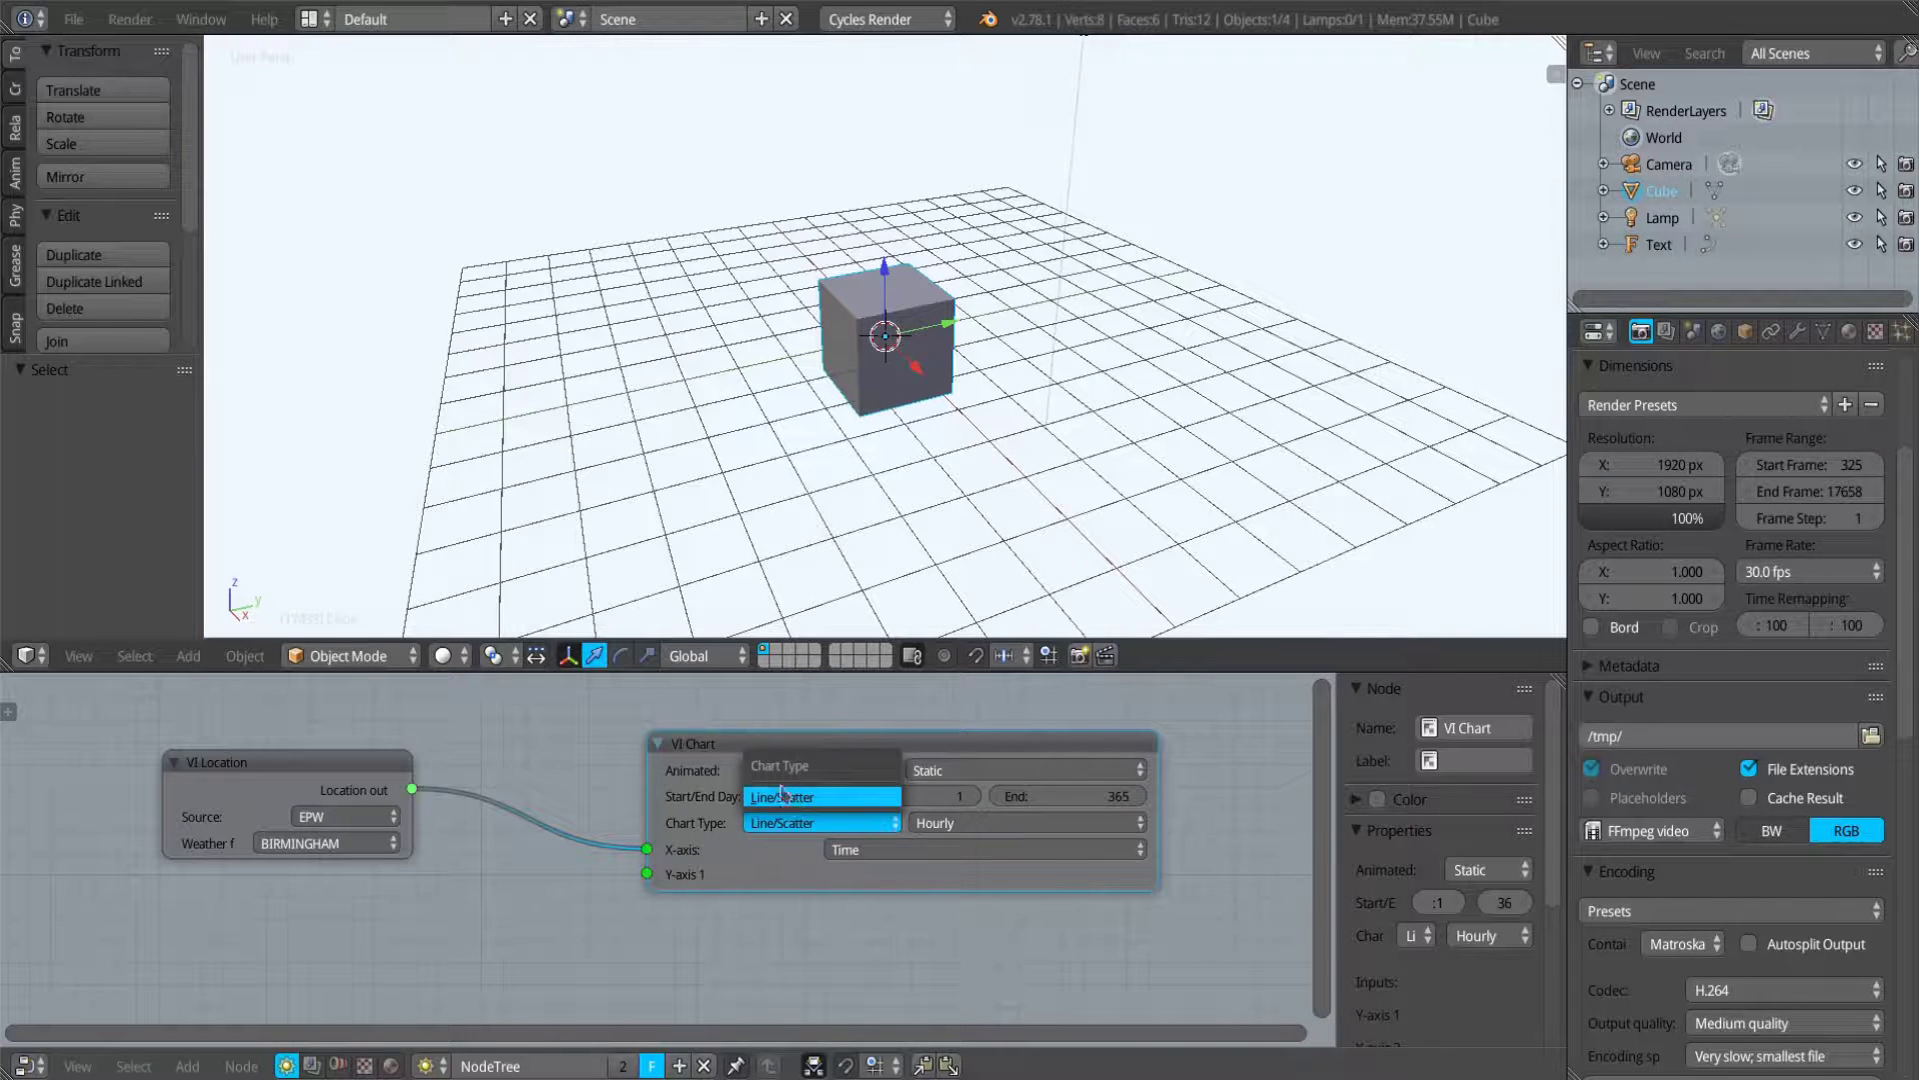
{"action": "left_click", "coordinate": [781, 830]}
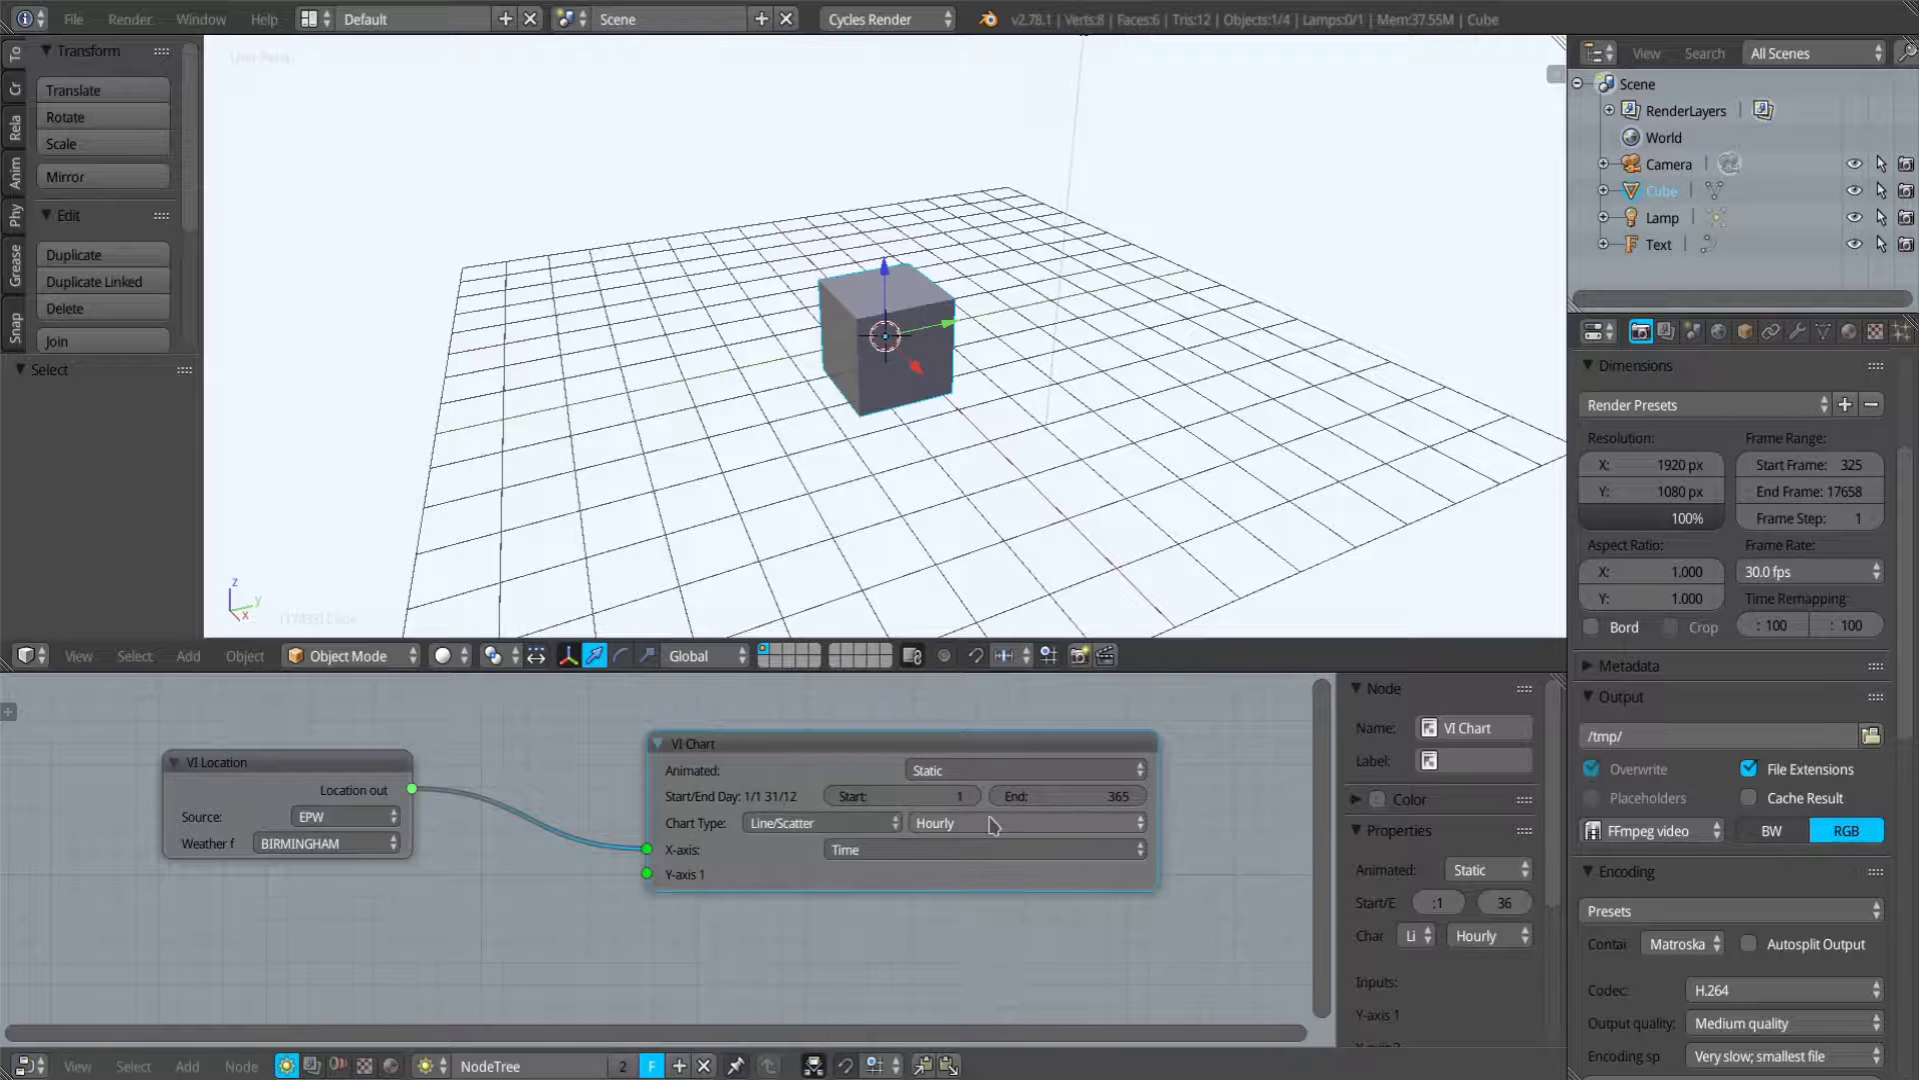
{"action": "left_click", "coordinate": [1032, 827]}
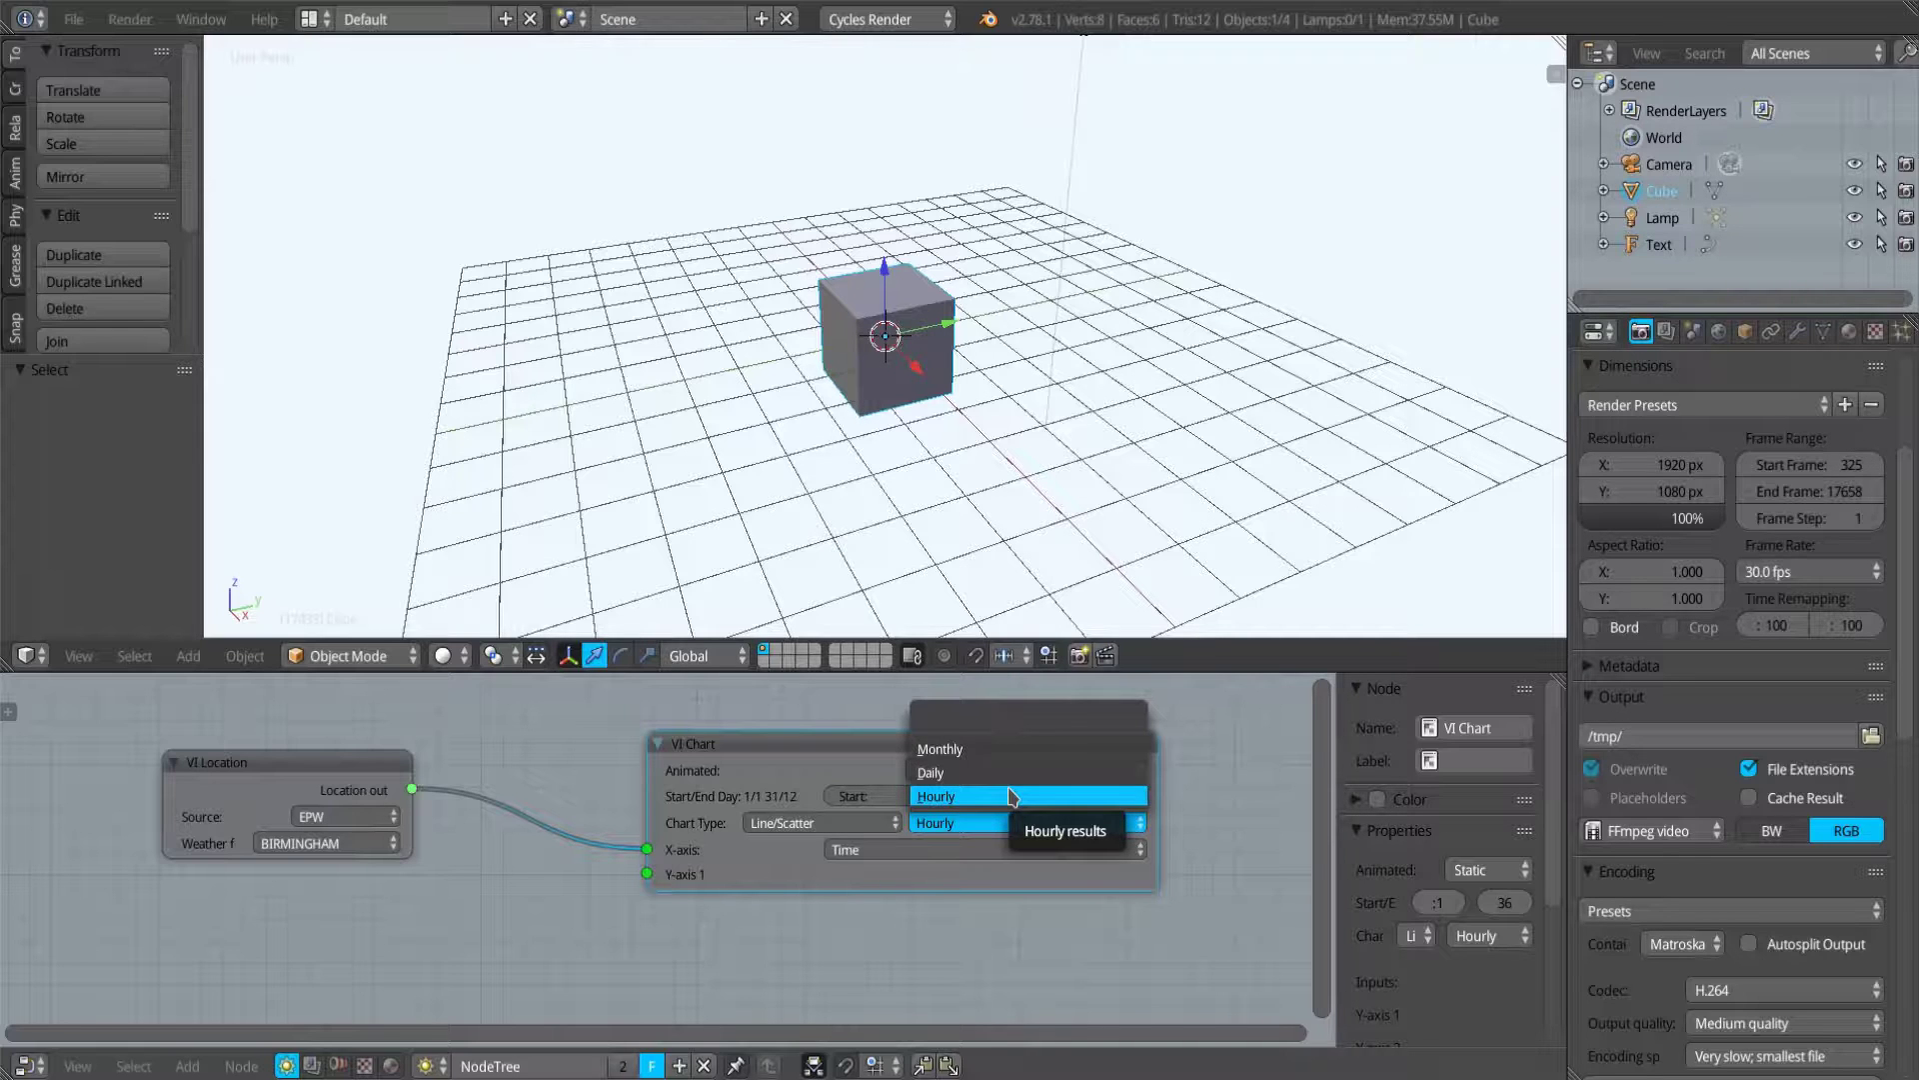
{"action": "left_click", "coordinate": [1012, 797]}
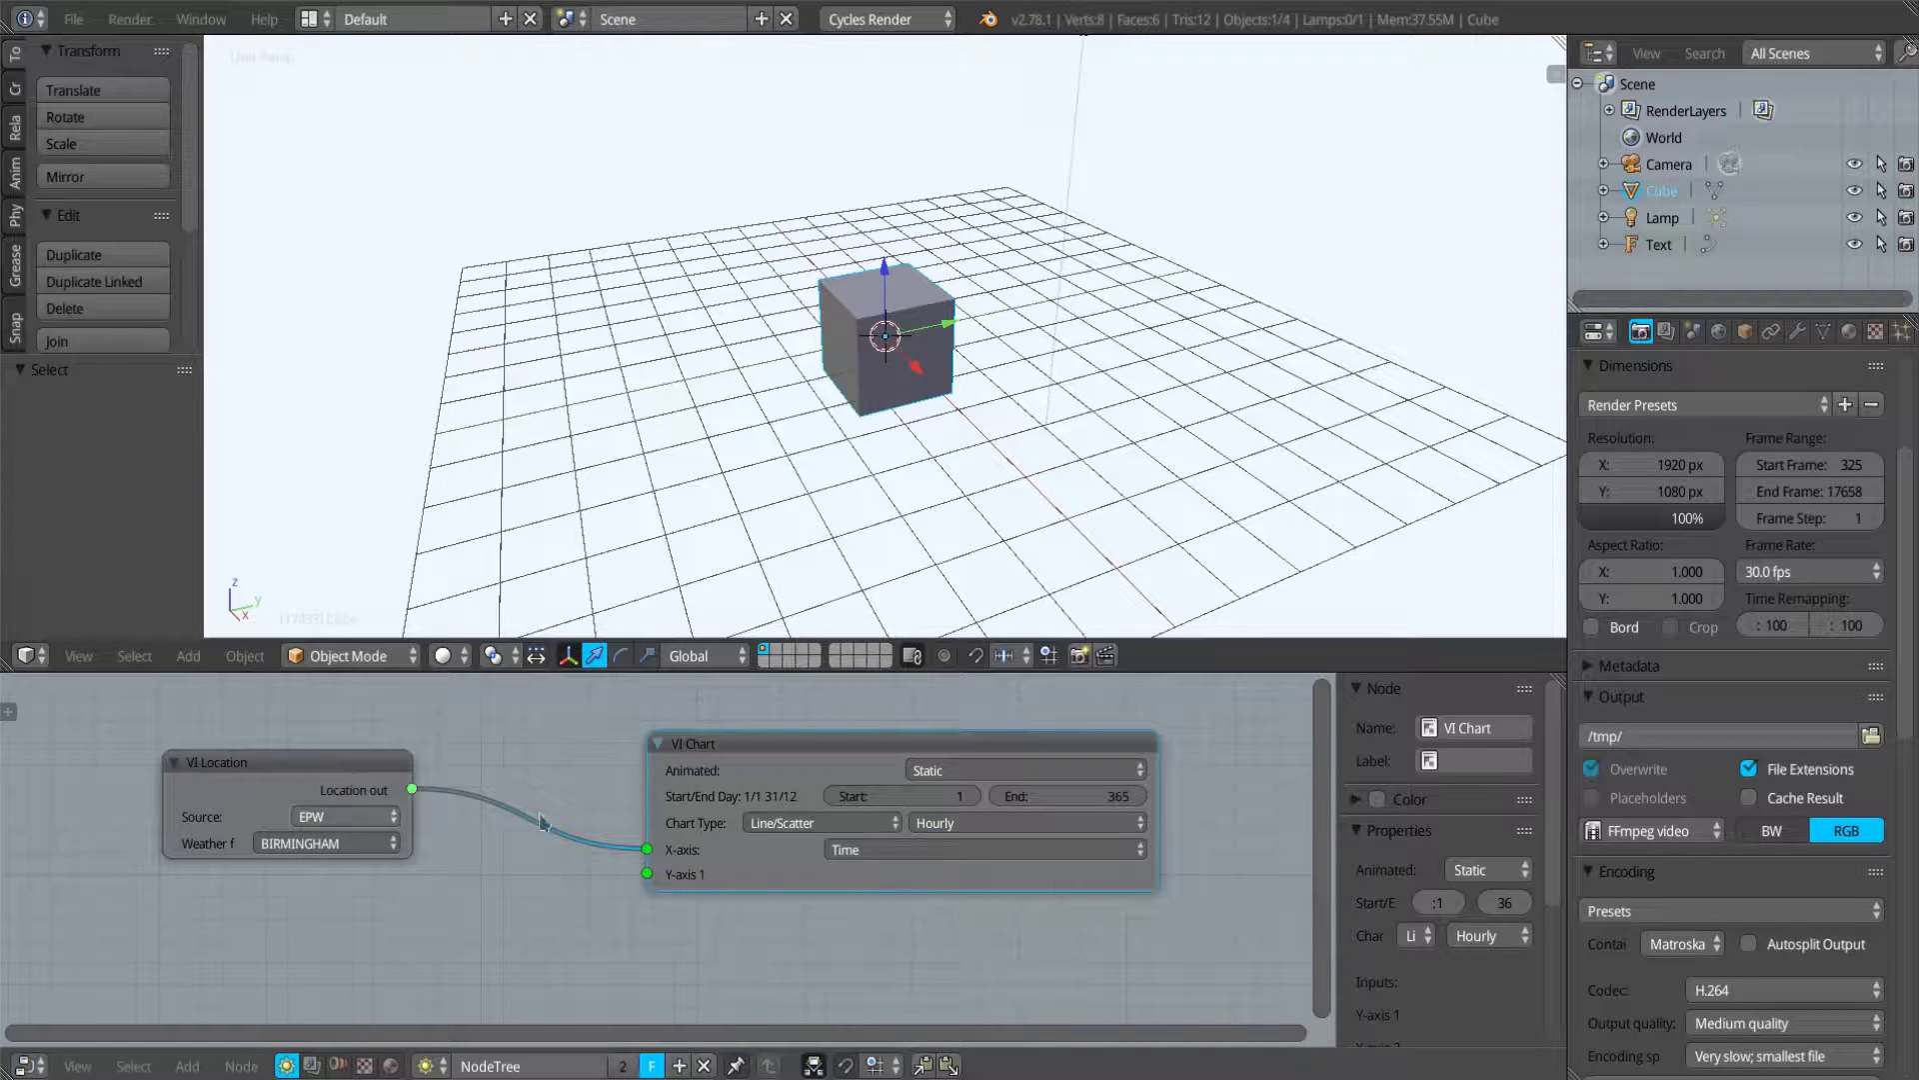
{"action": "left_click", "coordinate": [1008, 829]}
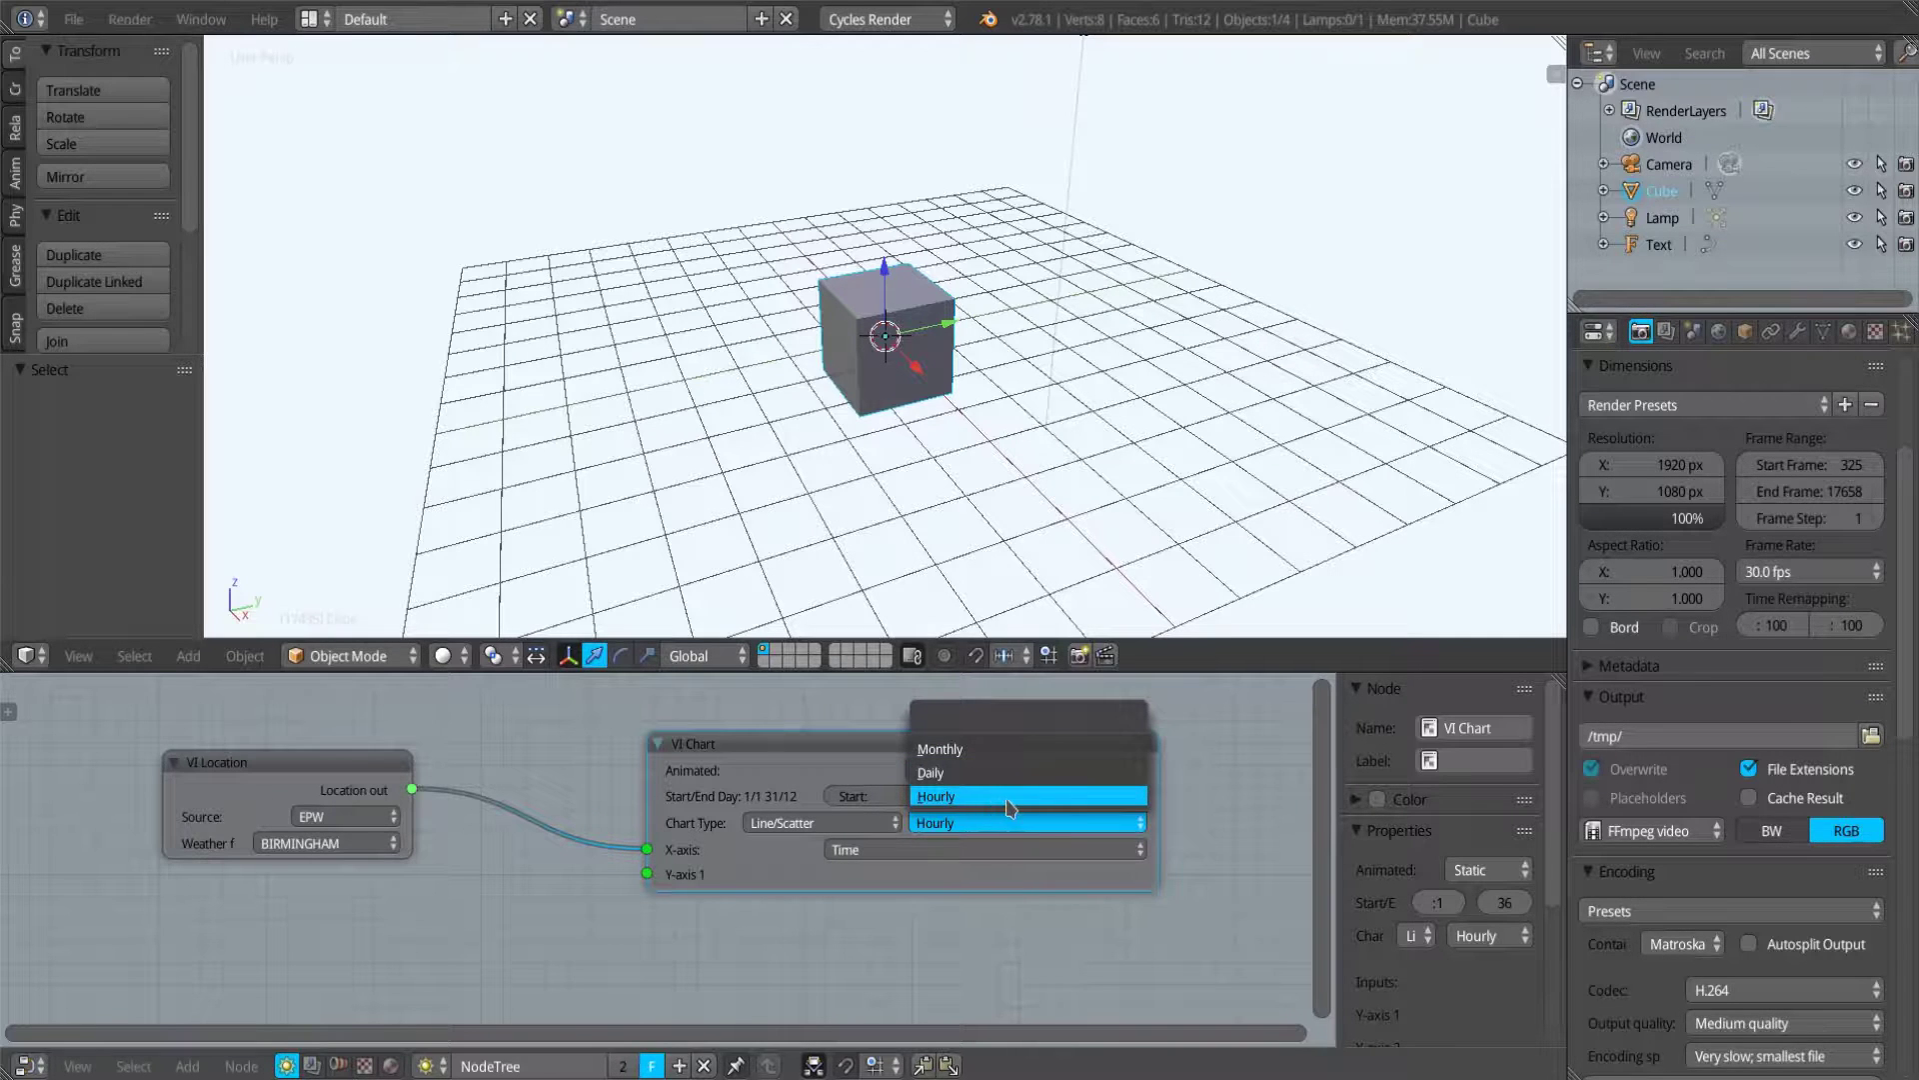
{"action": "left_click", "coordinate": [888, 751]}
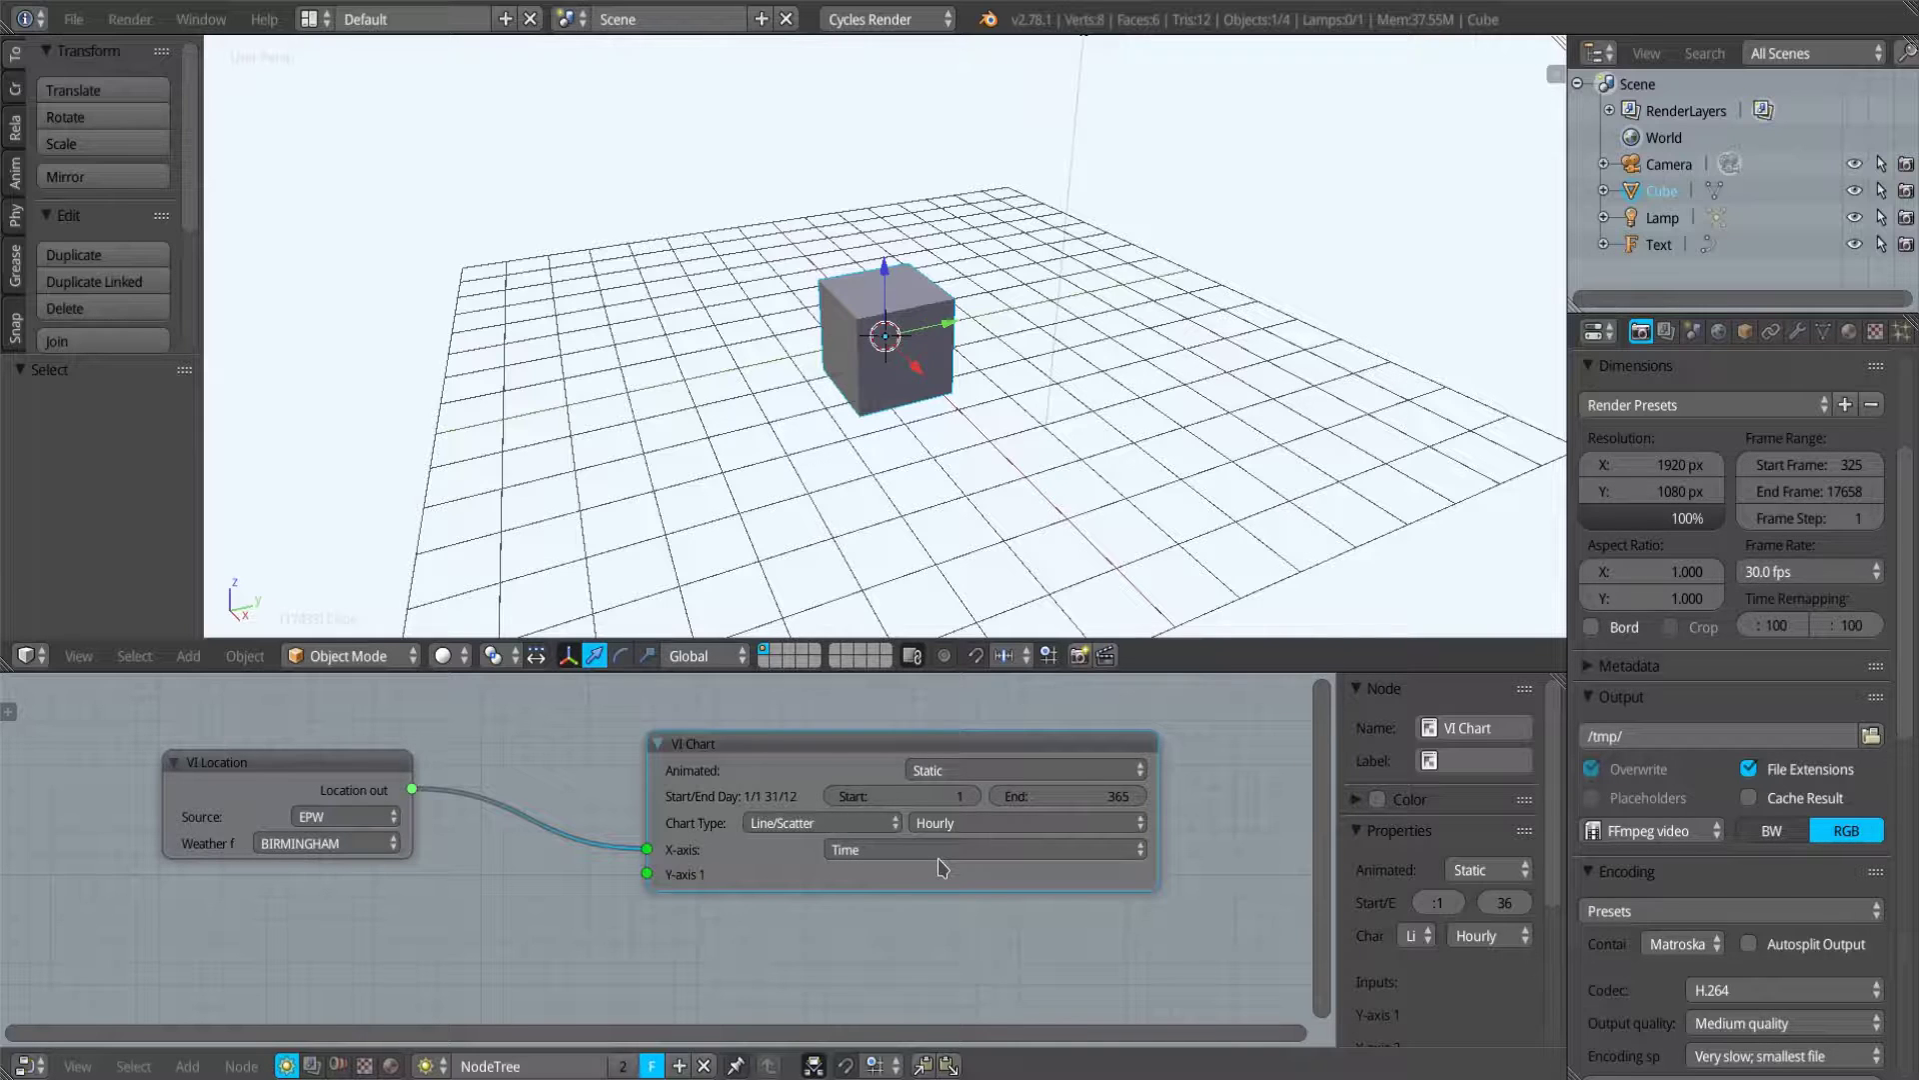
Link Location out to the VI Chart's Y-axis 1 input and set that axis to the Climate metric Temperature (°C).
{"action": "left_click_drag", "start_coordinate": [414, 792], "coordinate": [647, 873]}
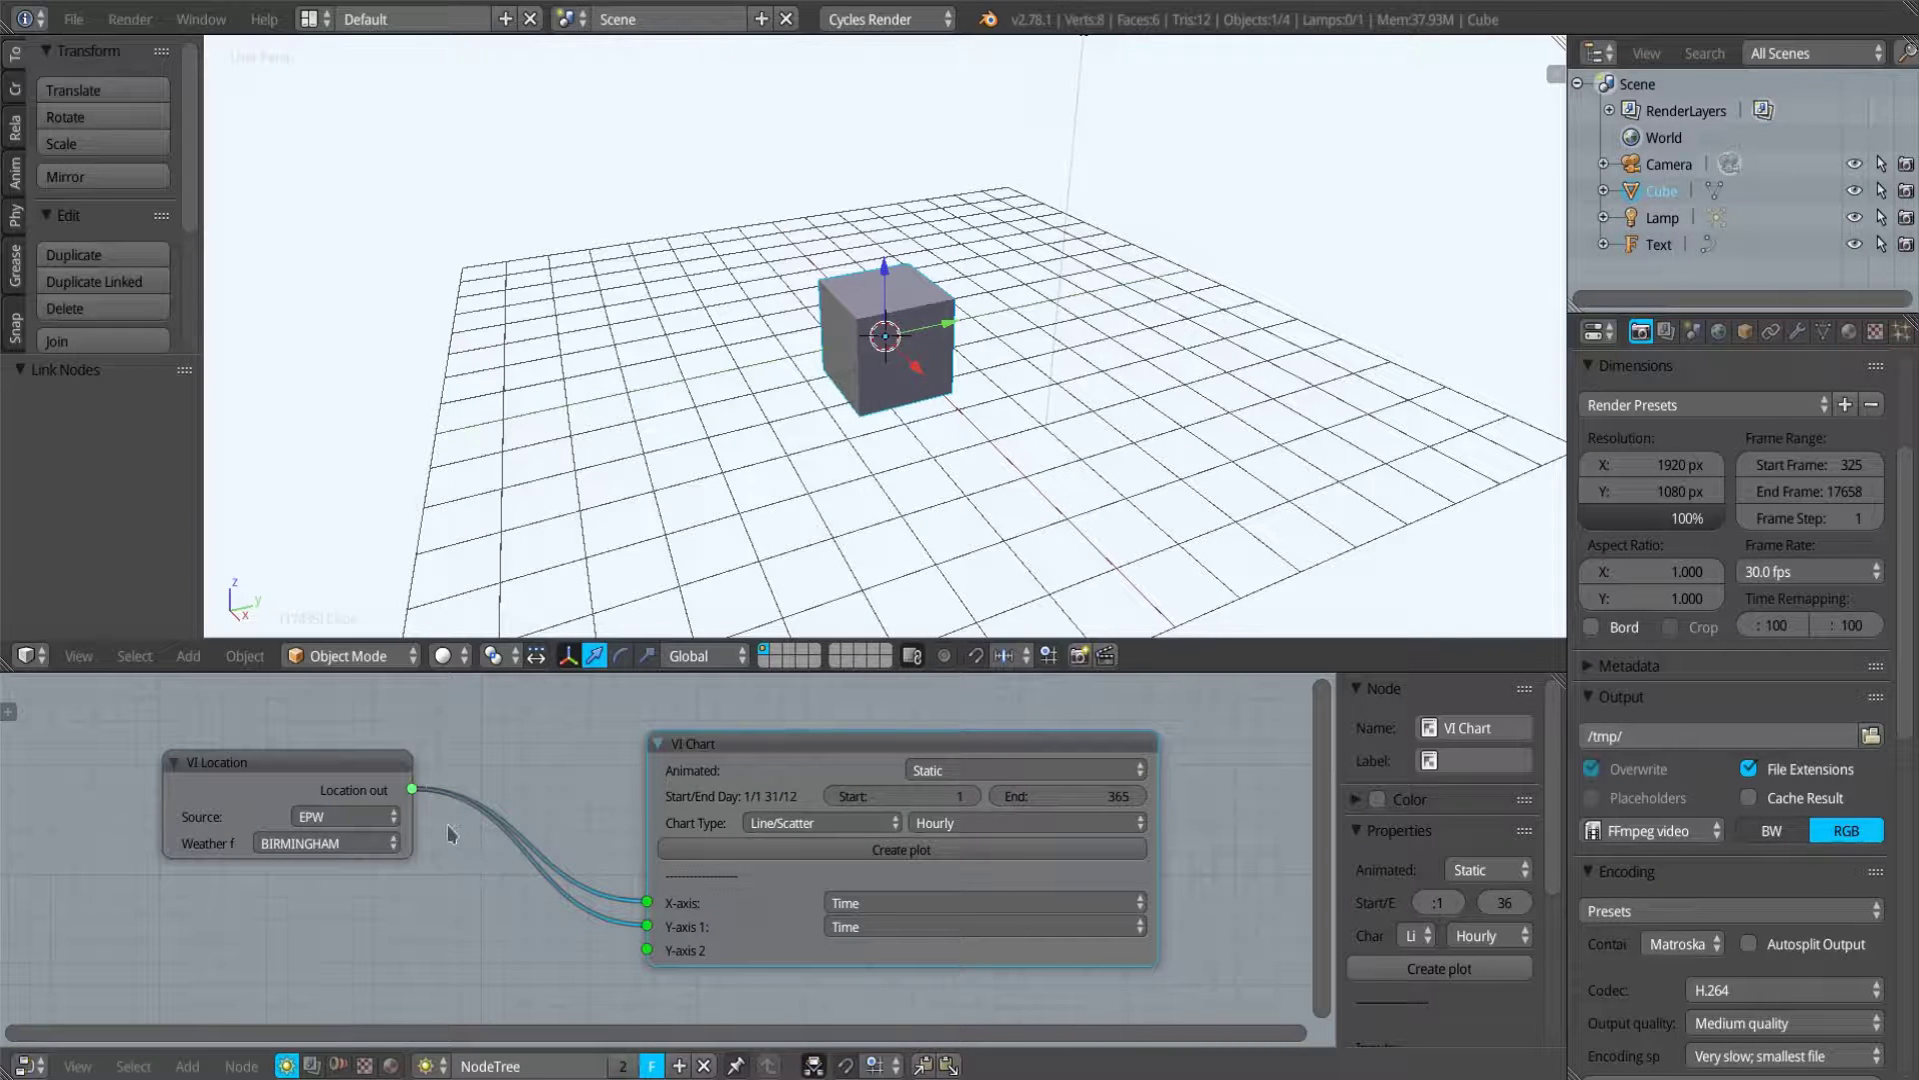
{"action": "left_click_drag", "start_coordinate": [413, 791], "coordinate": [535, 916]}
{"action": "left_click", "coordinate": [869, 933]}
{"action": "left_click", "coordinate": [920, 933]}
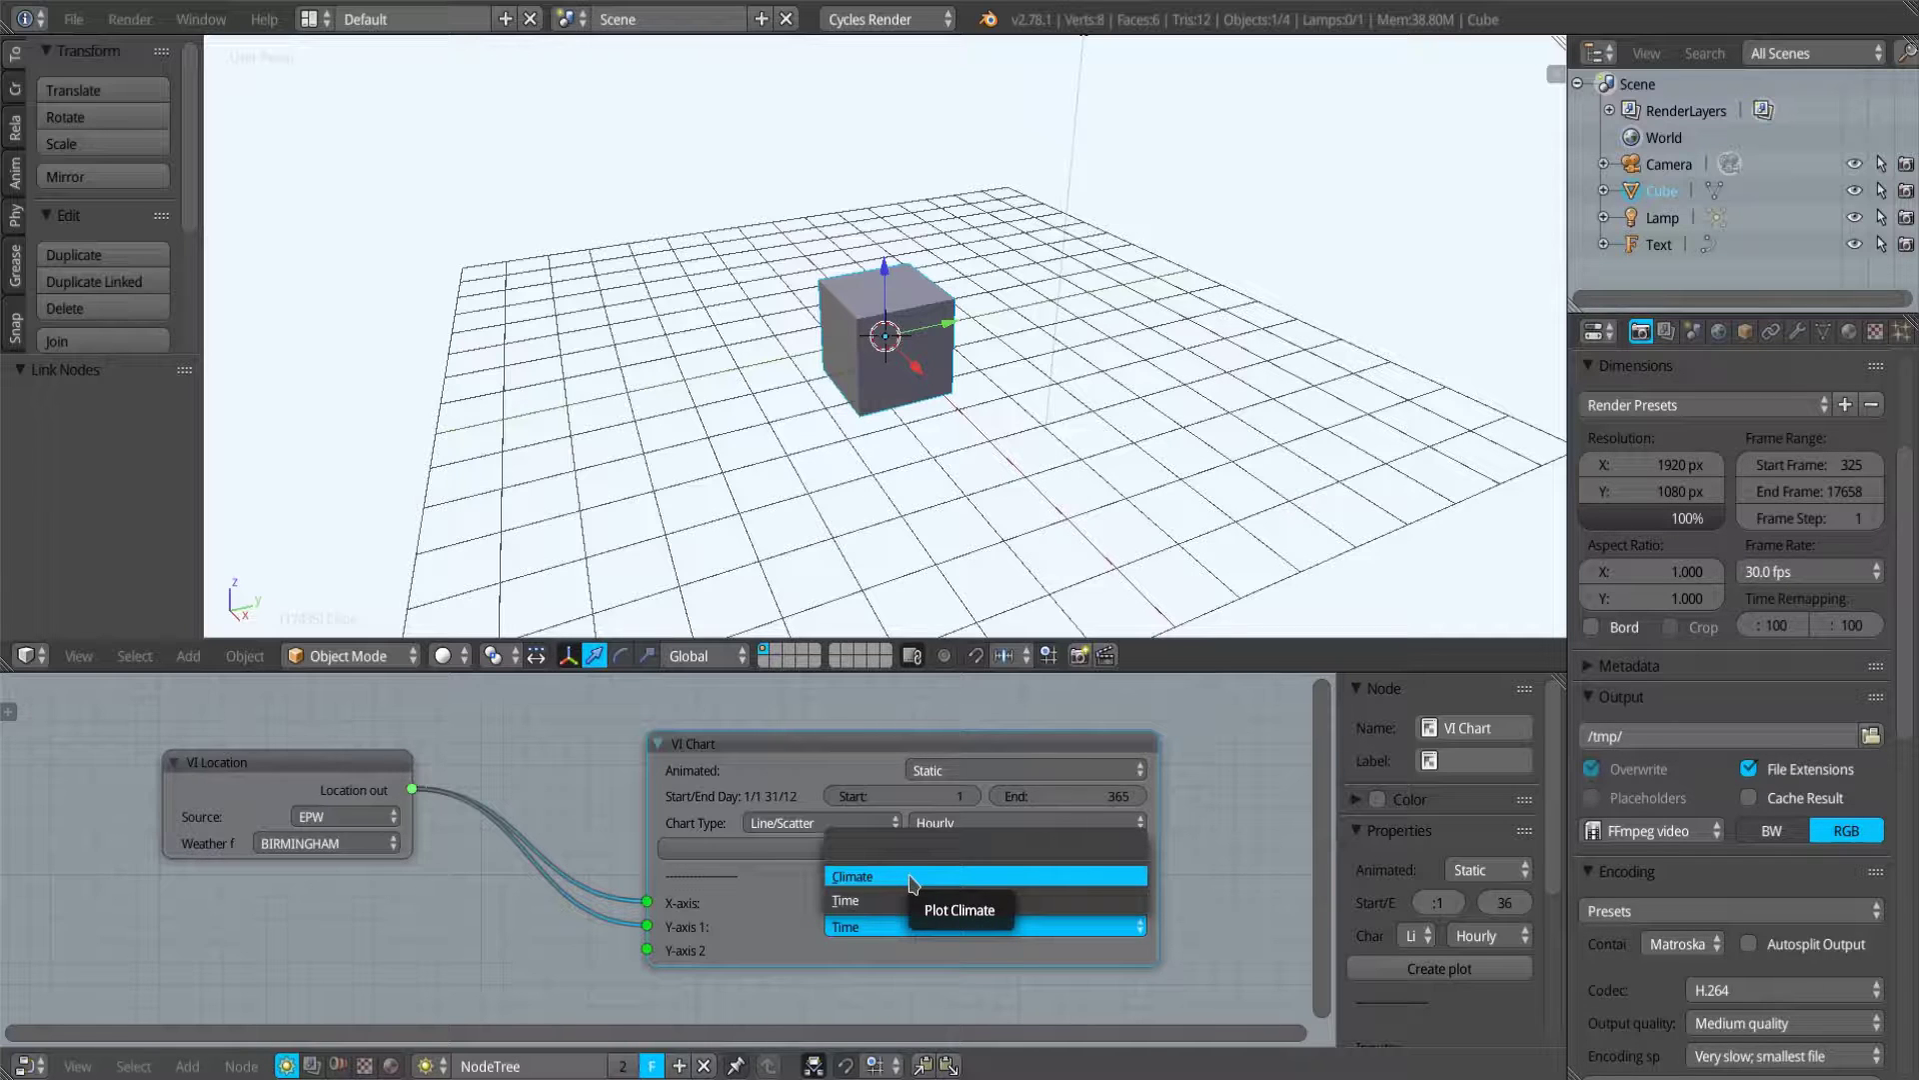
{"action": "left_click", "coordinate": [912, 879]}
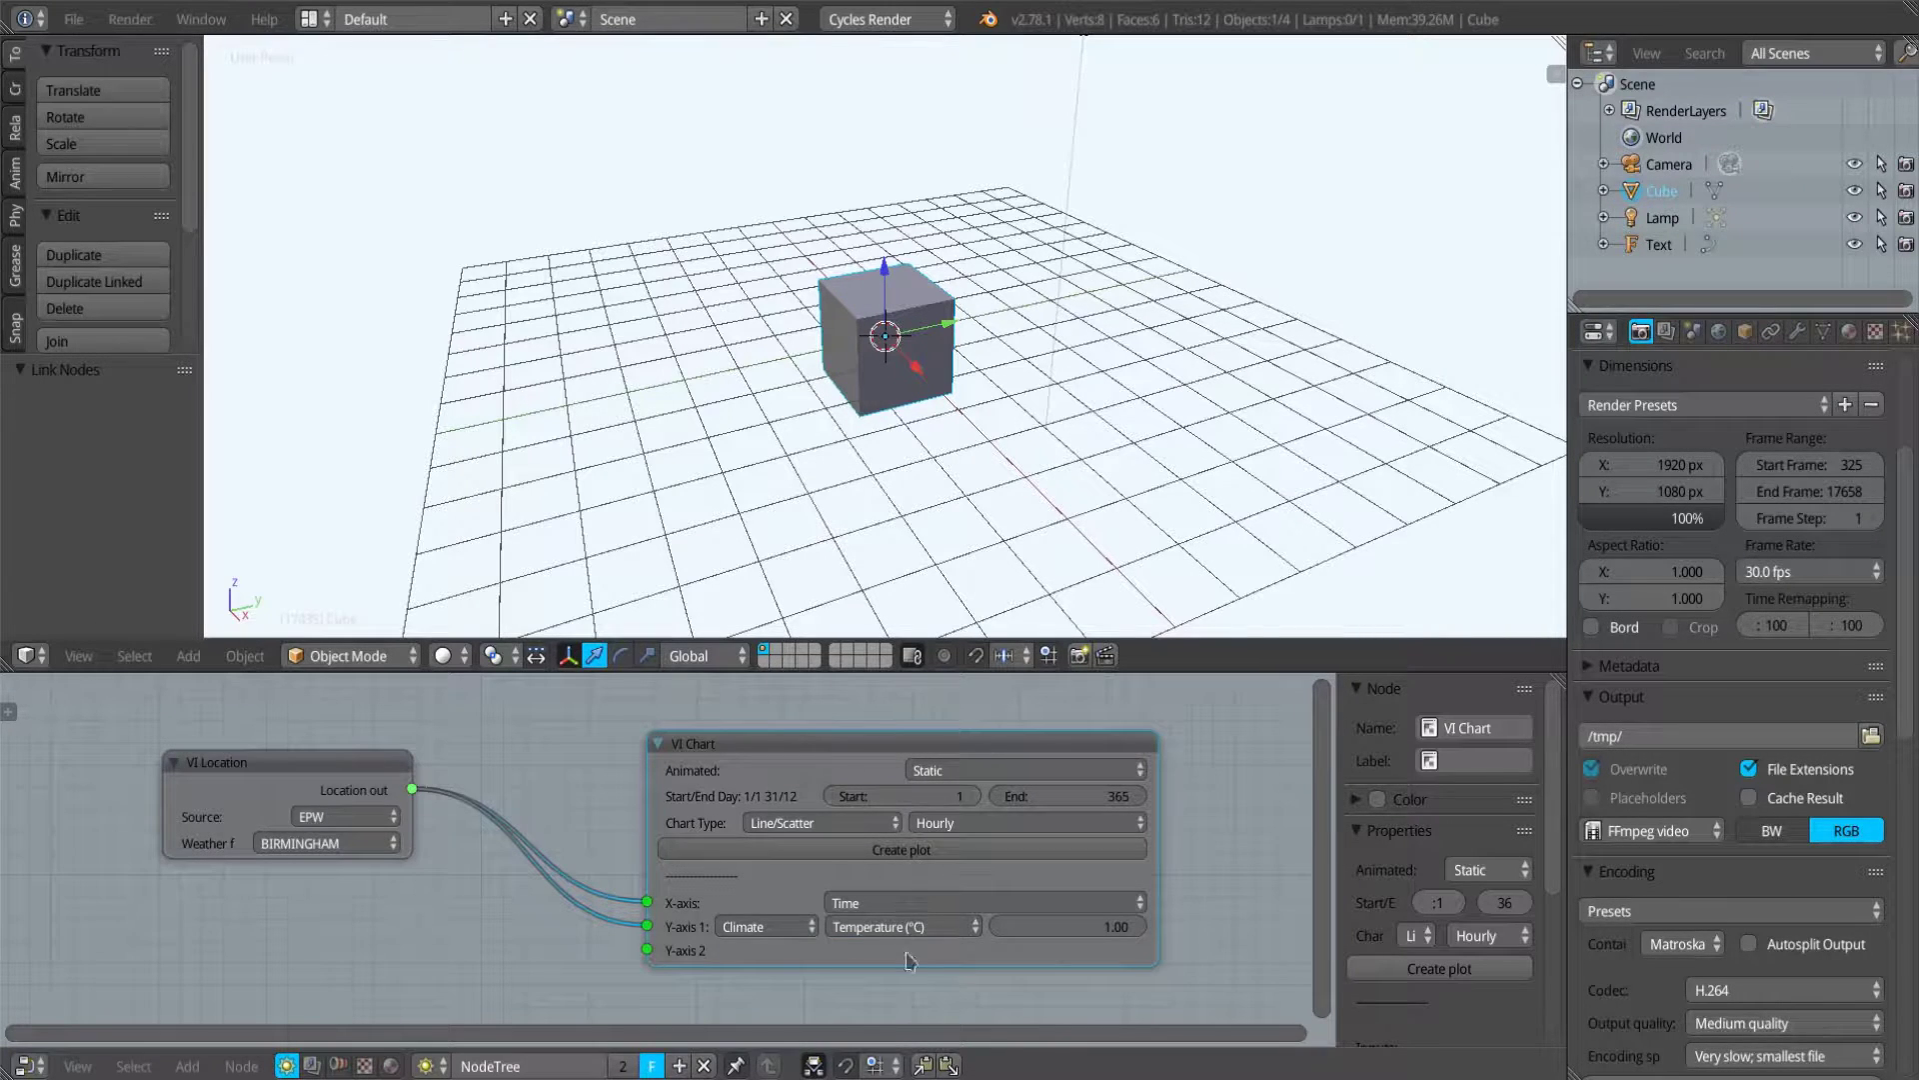
{"action": "left_click", "coordinate": [875, 928]}
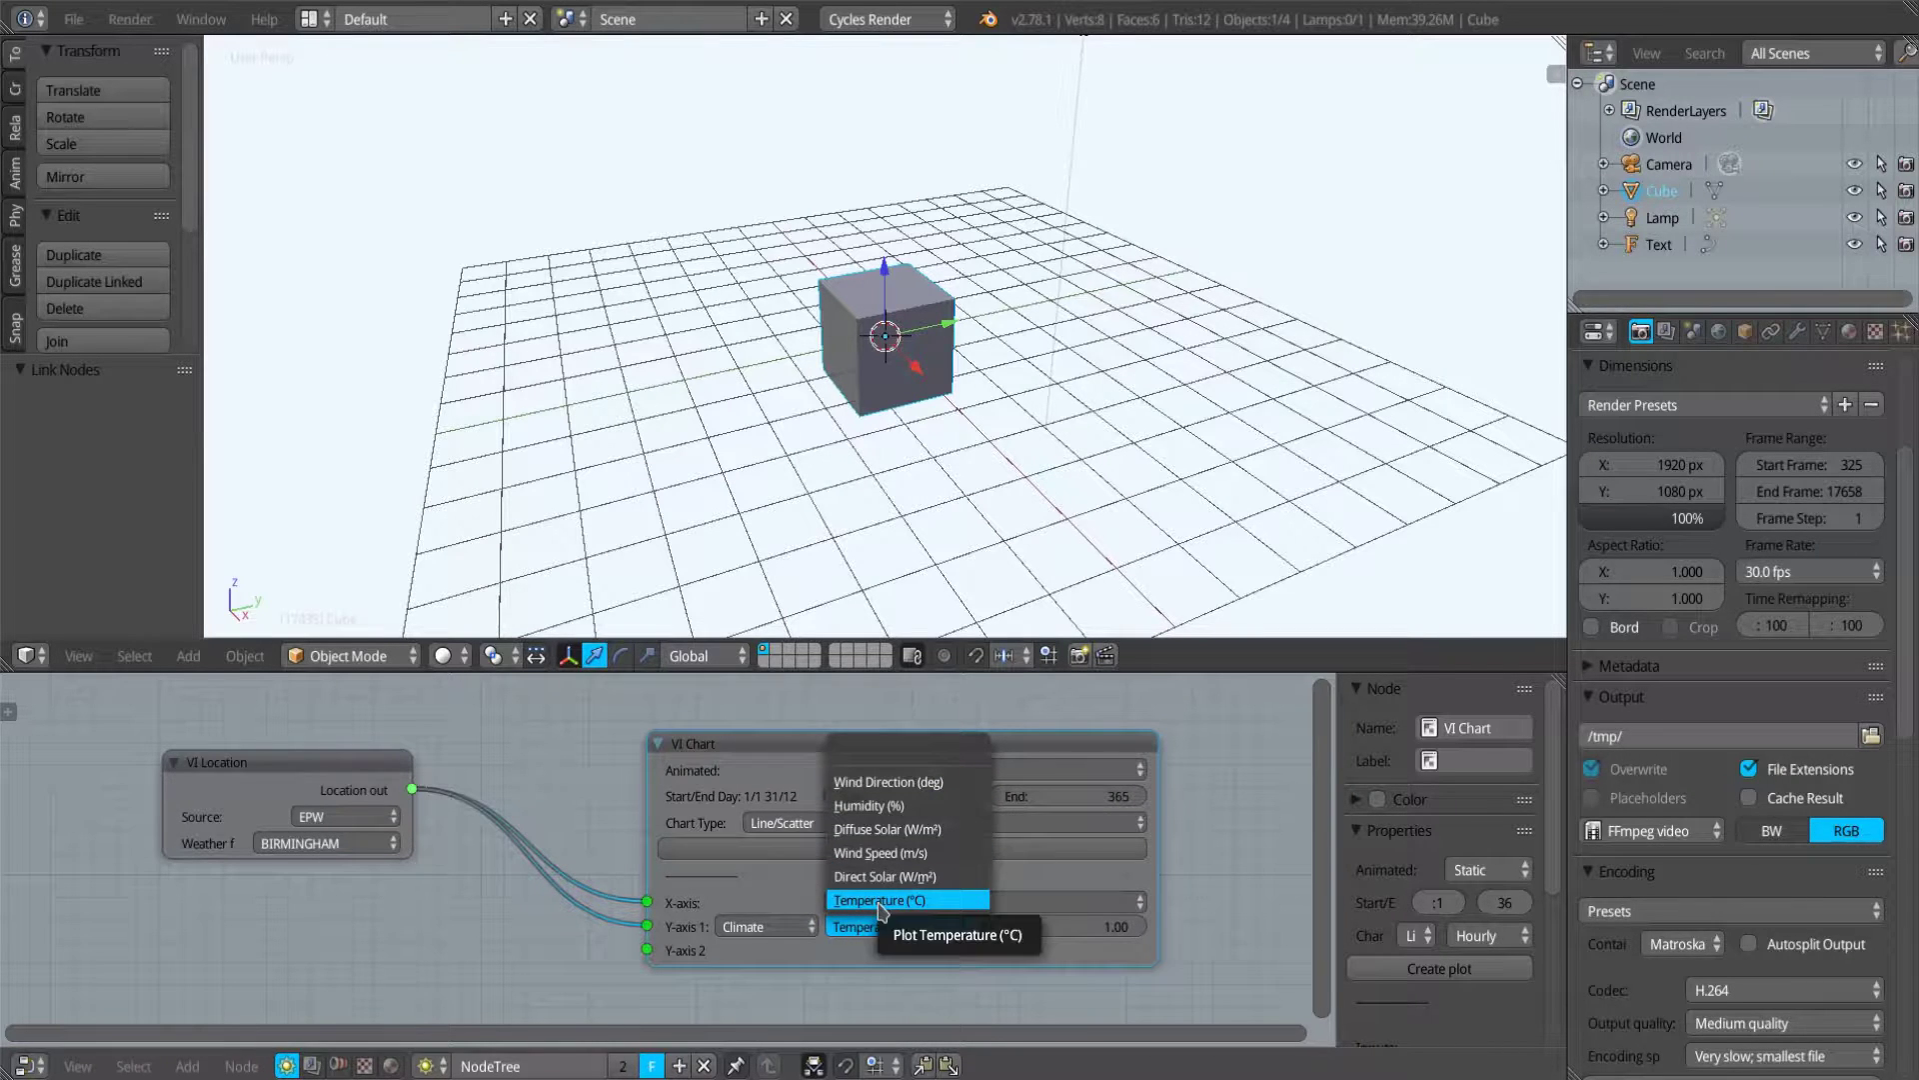
{"action": "left_click", "coordinate": [872, 934]}
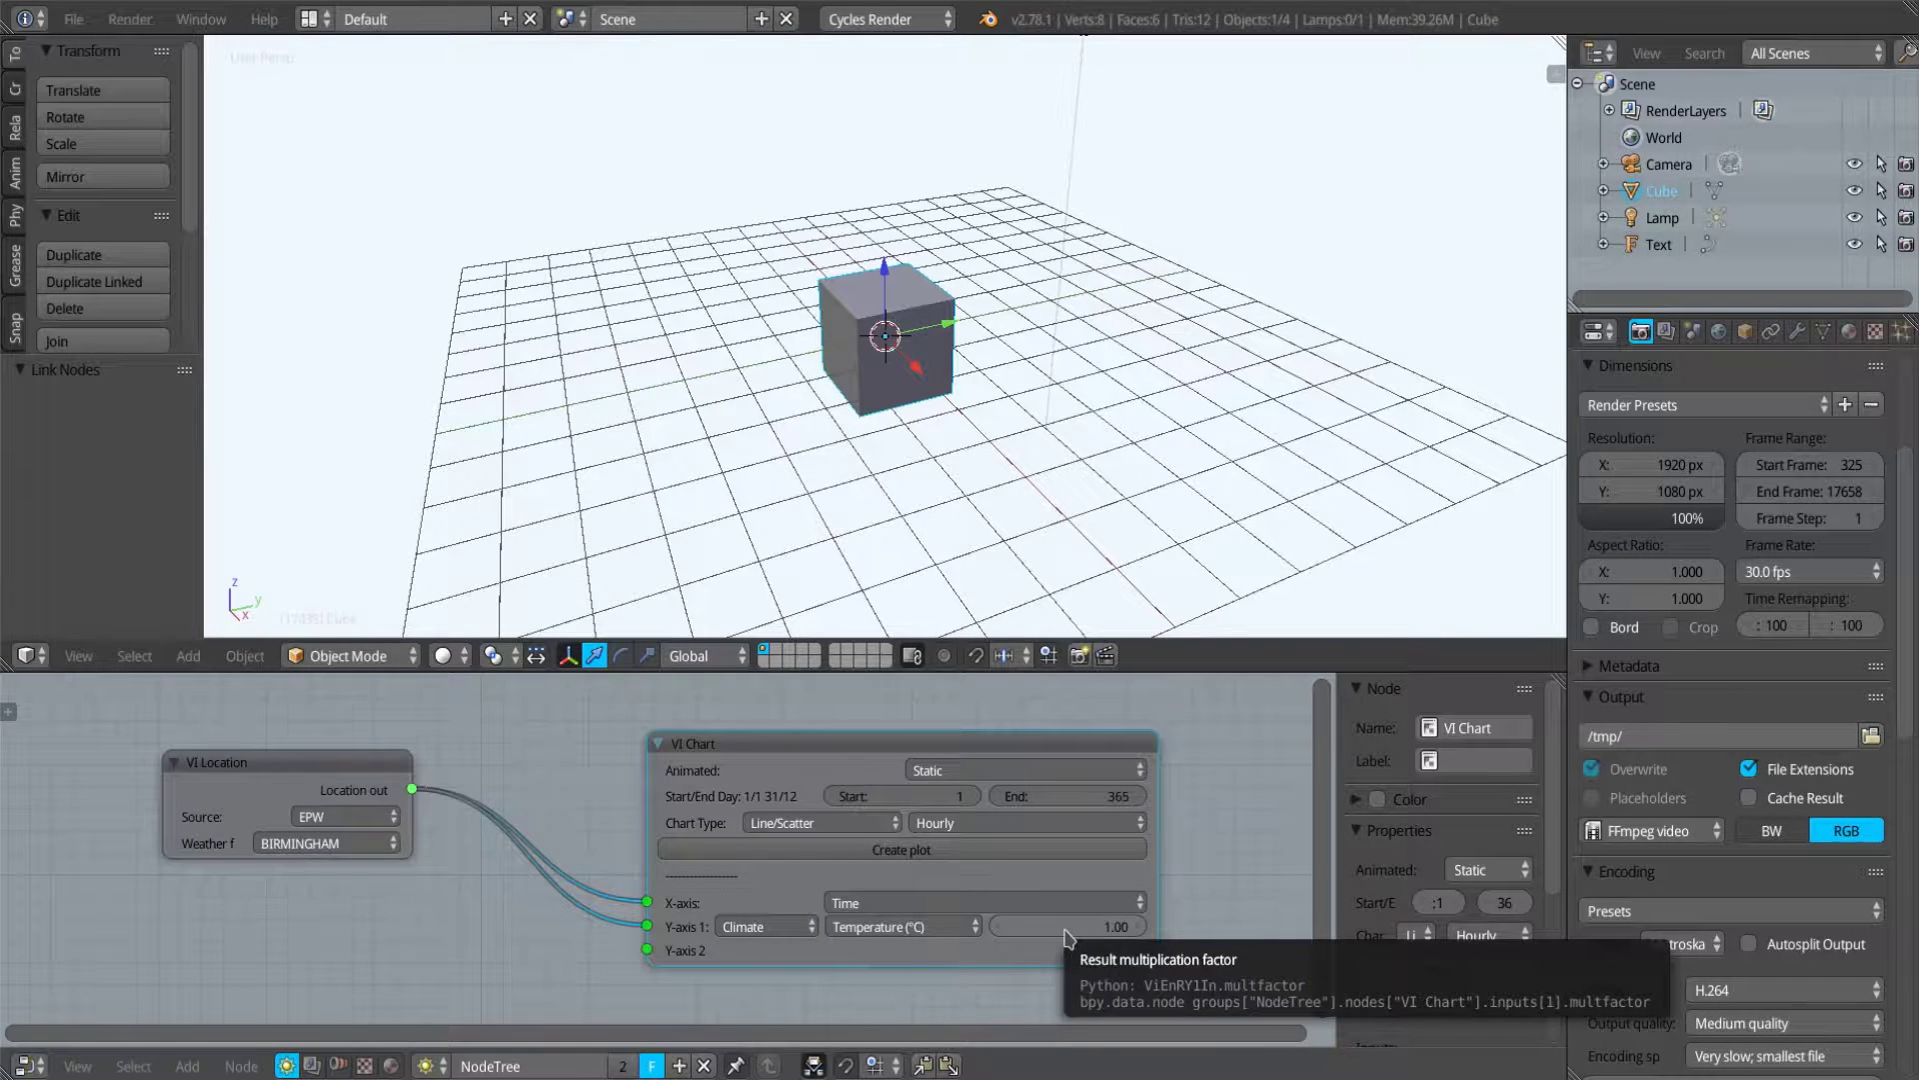
Create the temperature plot and move its figure window over the 3D view, clear of the nodes.
{"action": "left_click", "coordinate": [950, 851]}
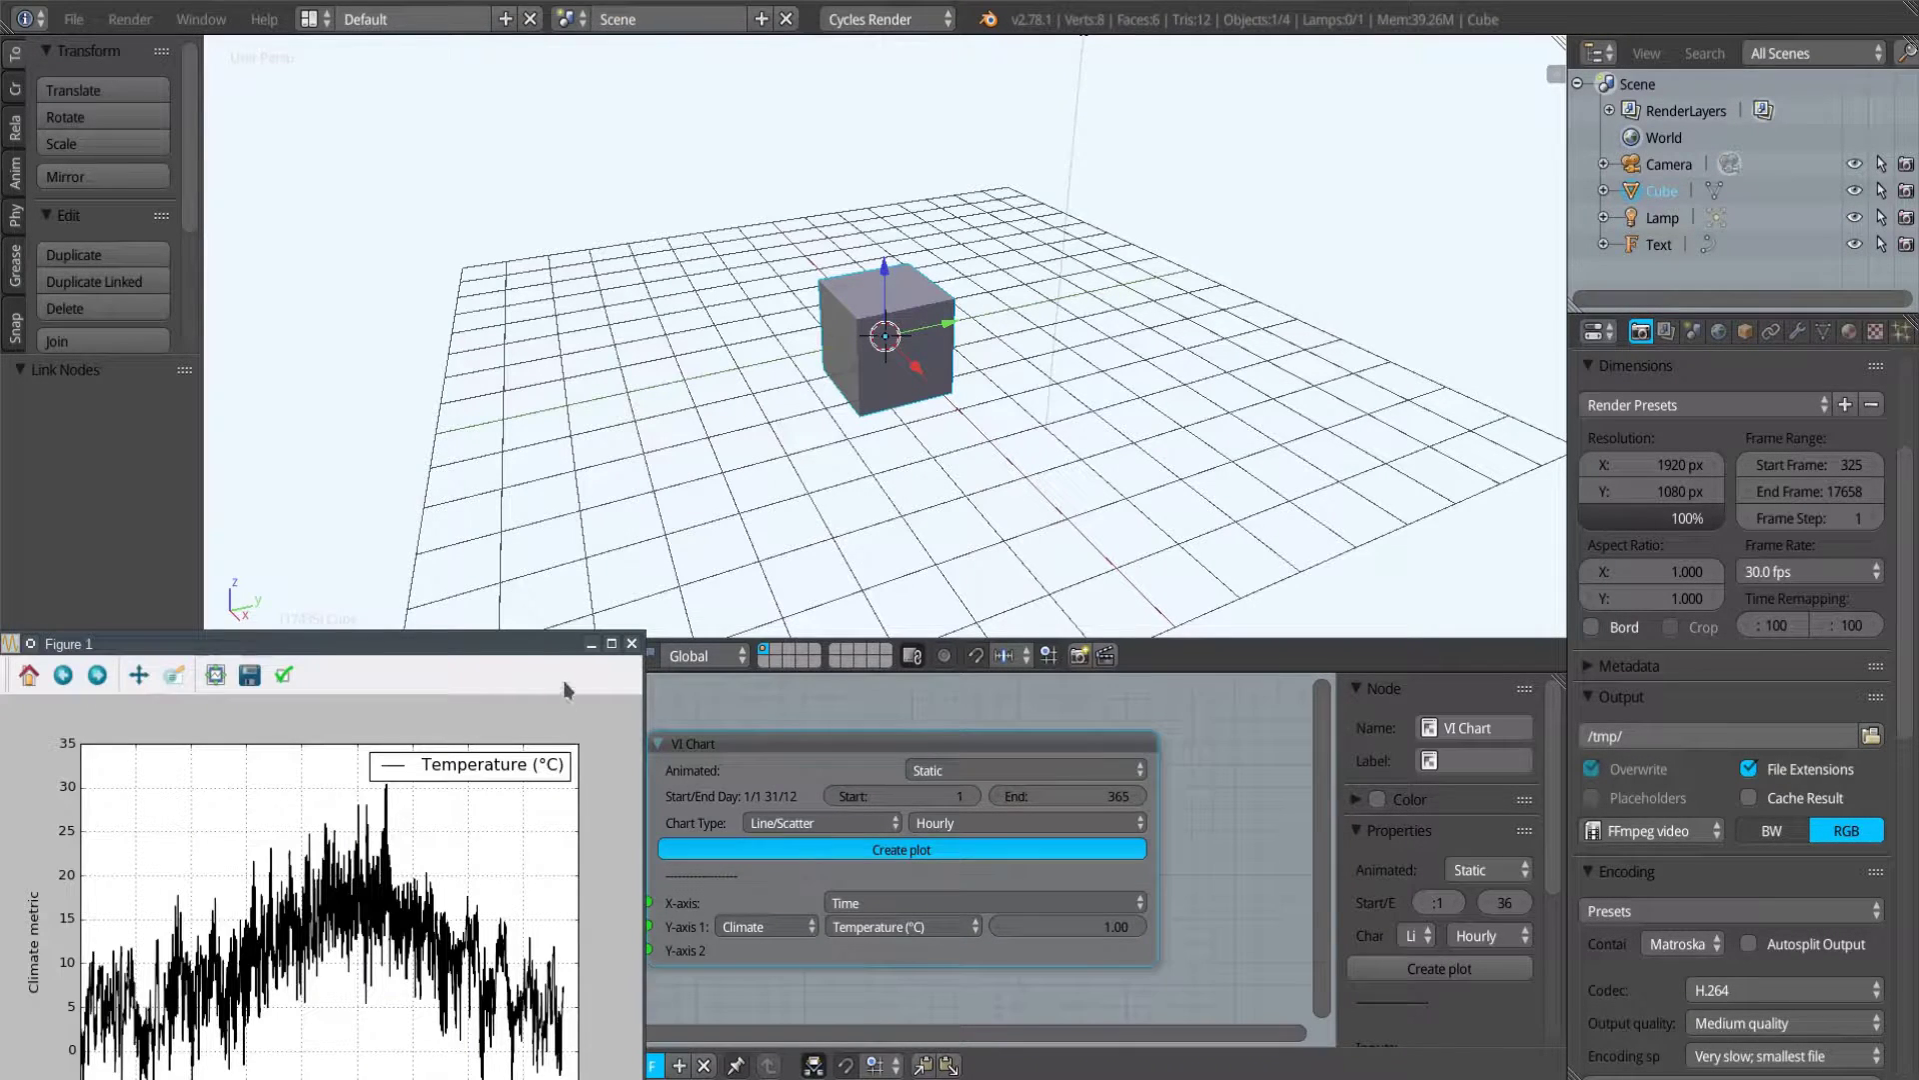
{"action": "left_click_drag", "start_coordinate": [562, 675], "coordinate": [1070, 230]}
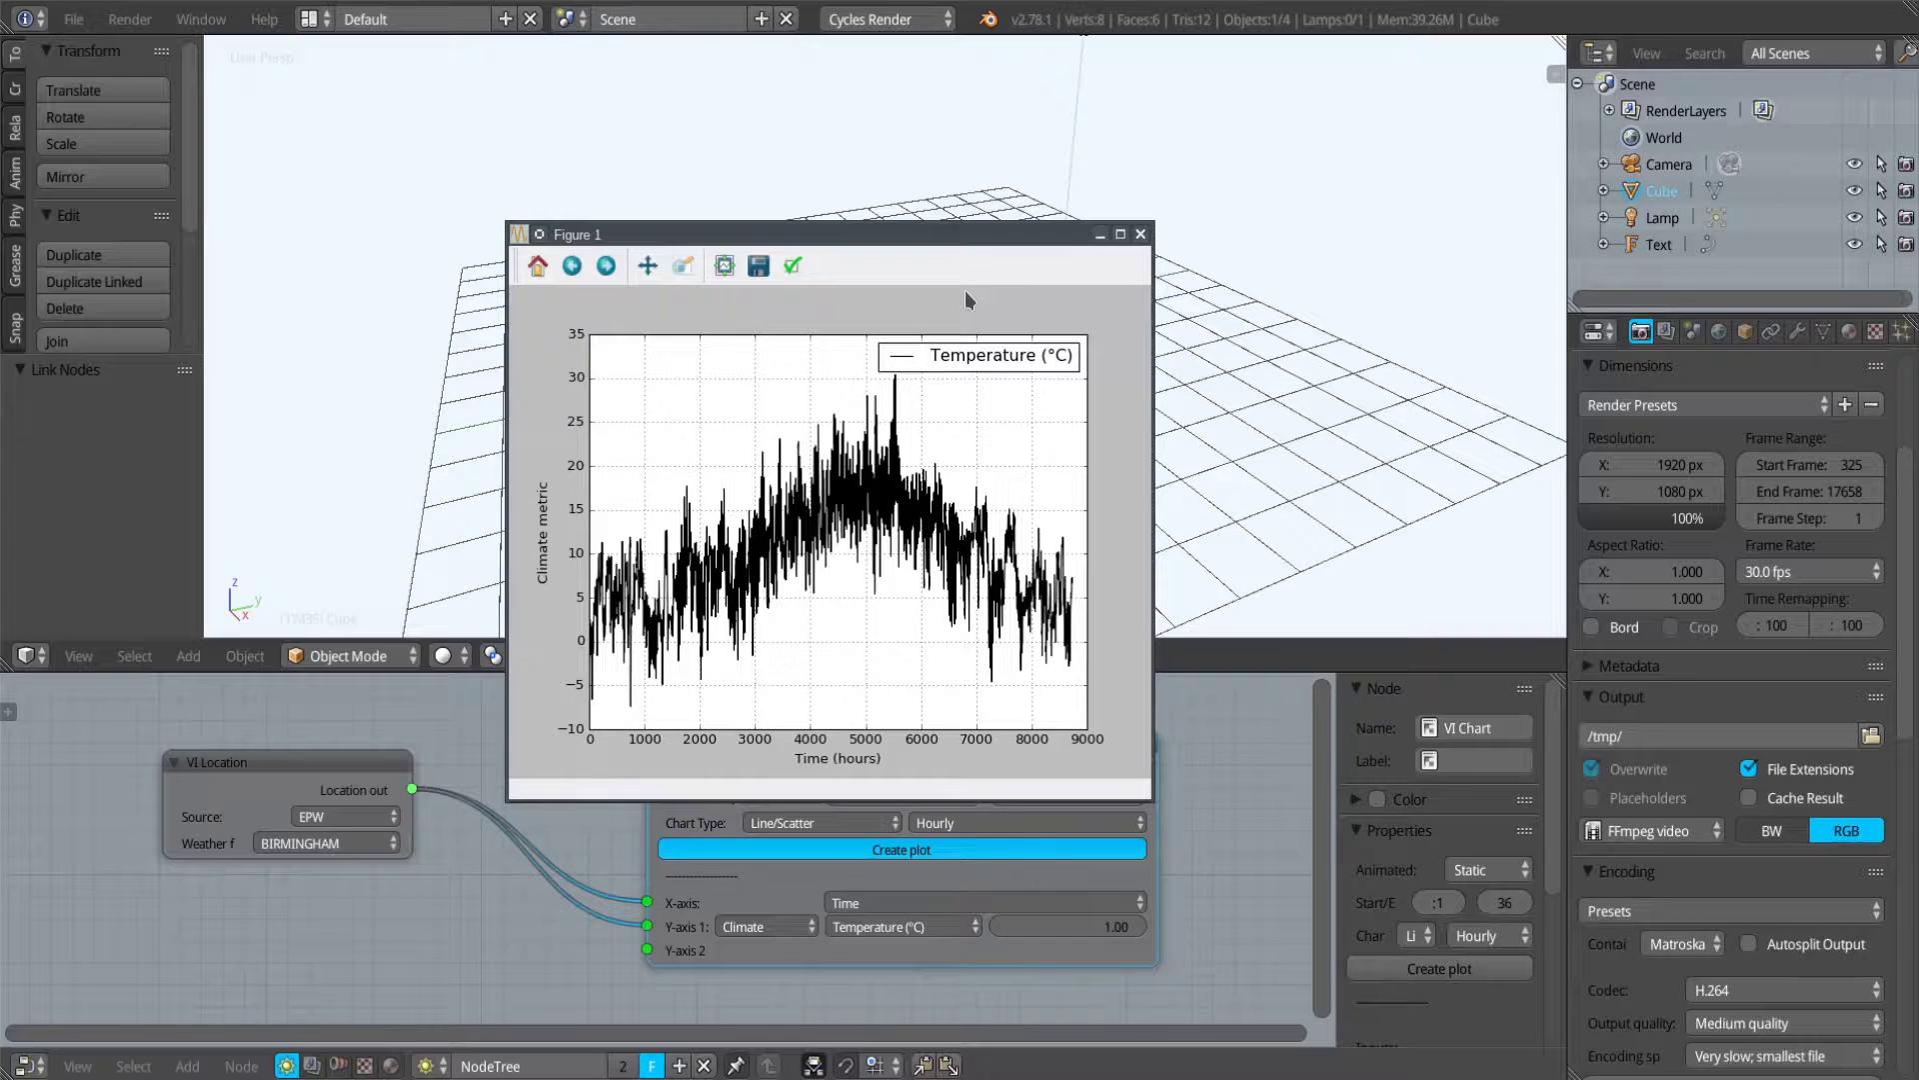
{"action": "left_click_drag", "start_coordinate": [962, 234], "coordinate": [1002, 136]}
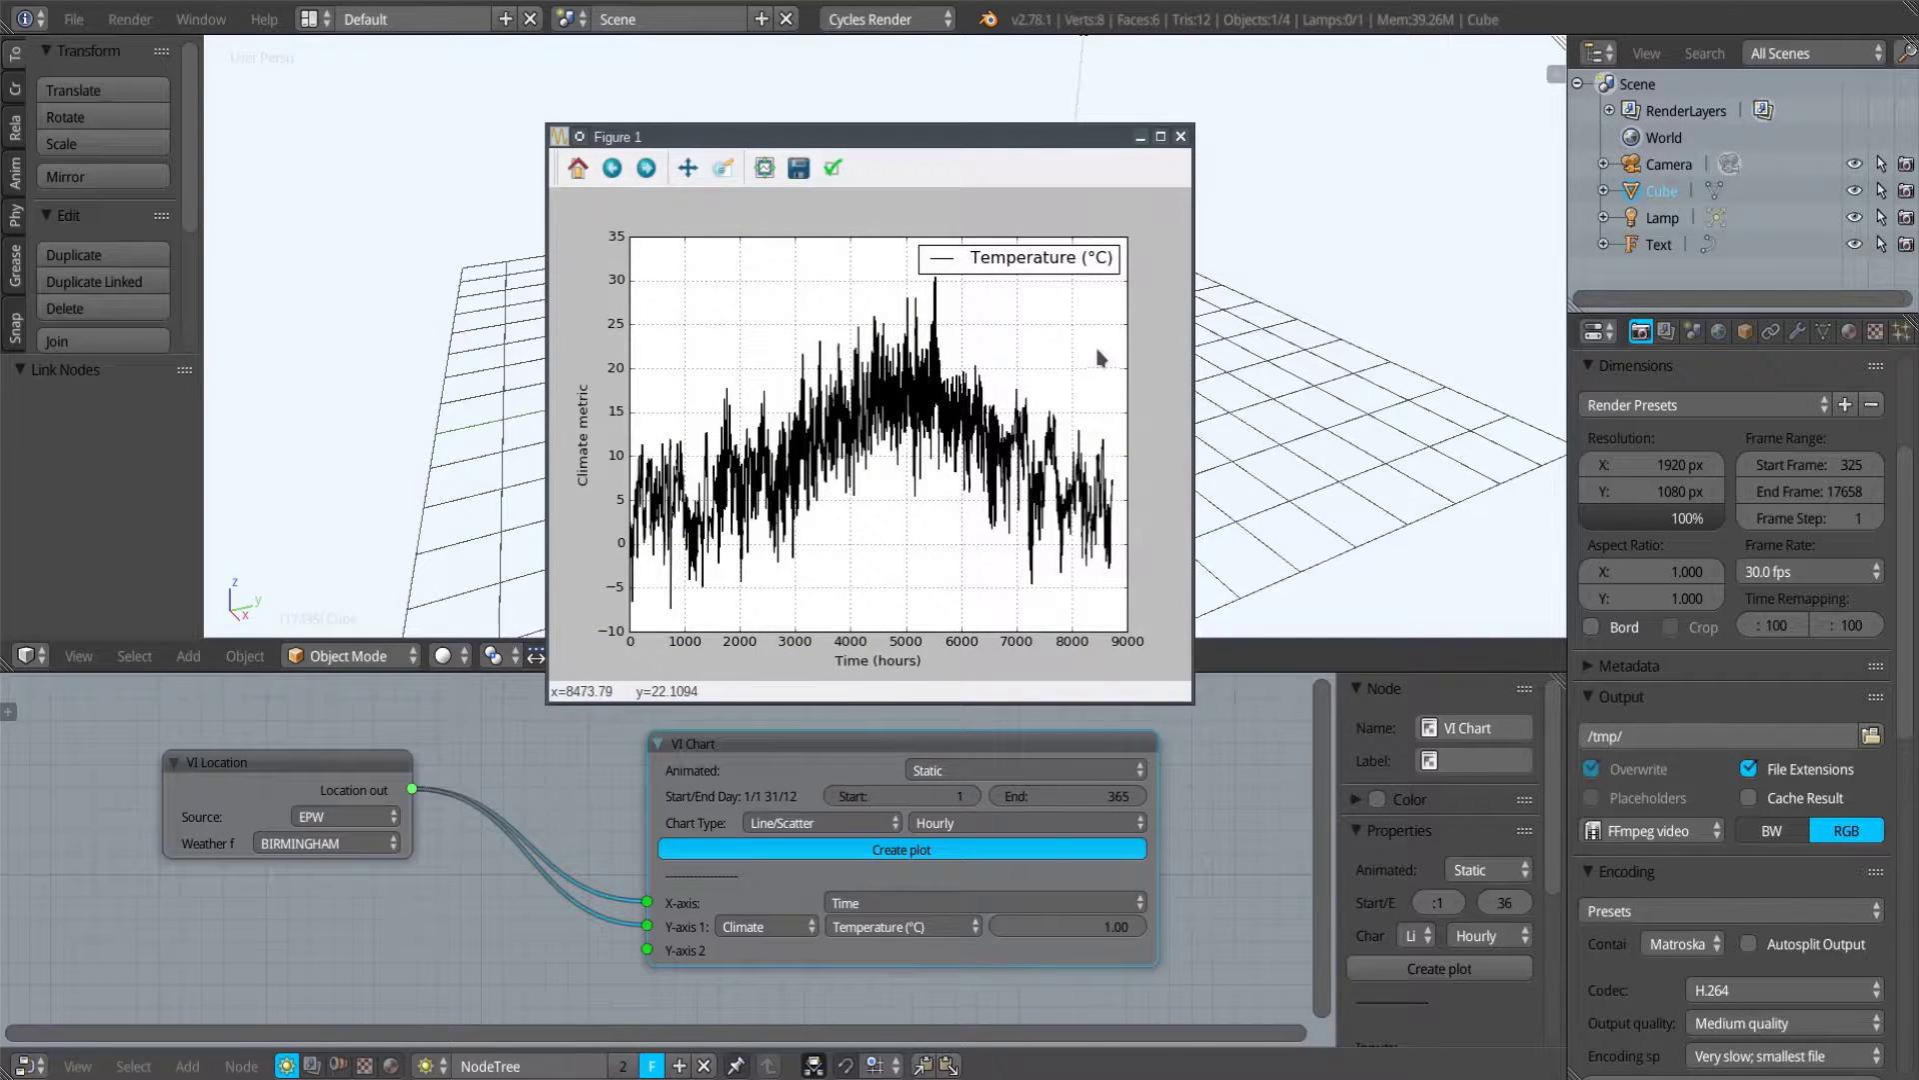
Examine the axes and curves settings in the plot's figure options and close them without changing any values.
{"action": "left_click", "coordinate": [832, 168]}
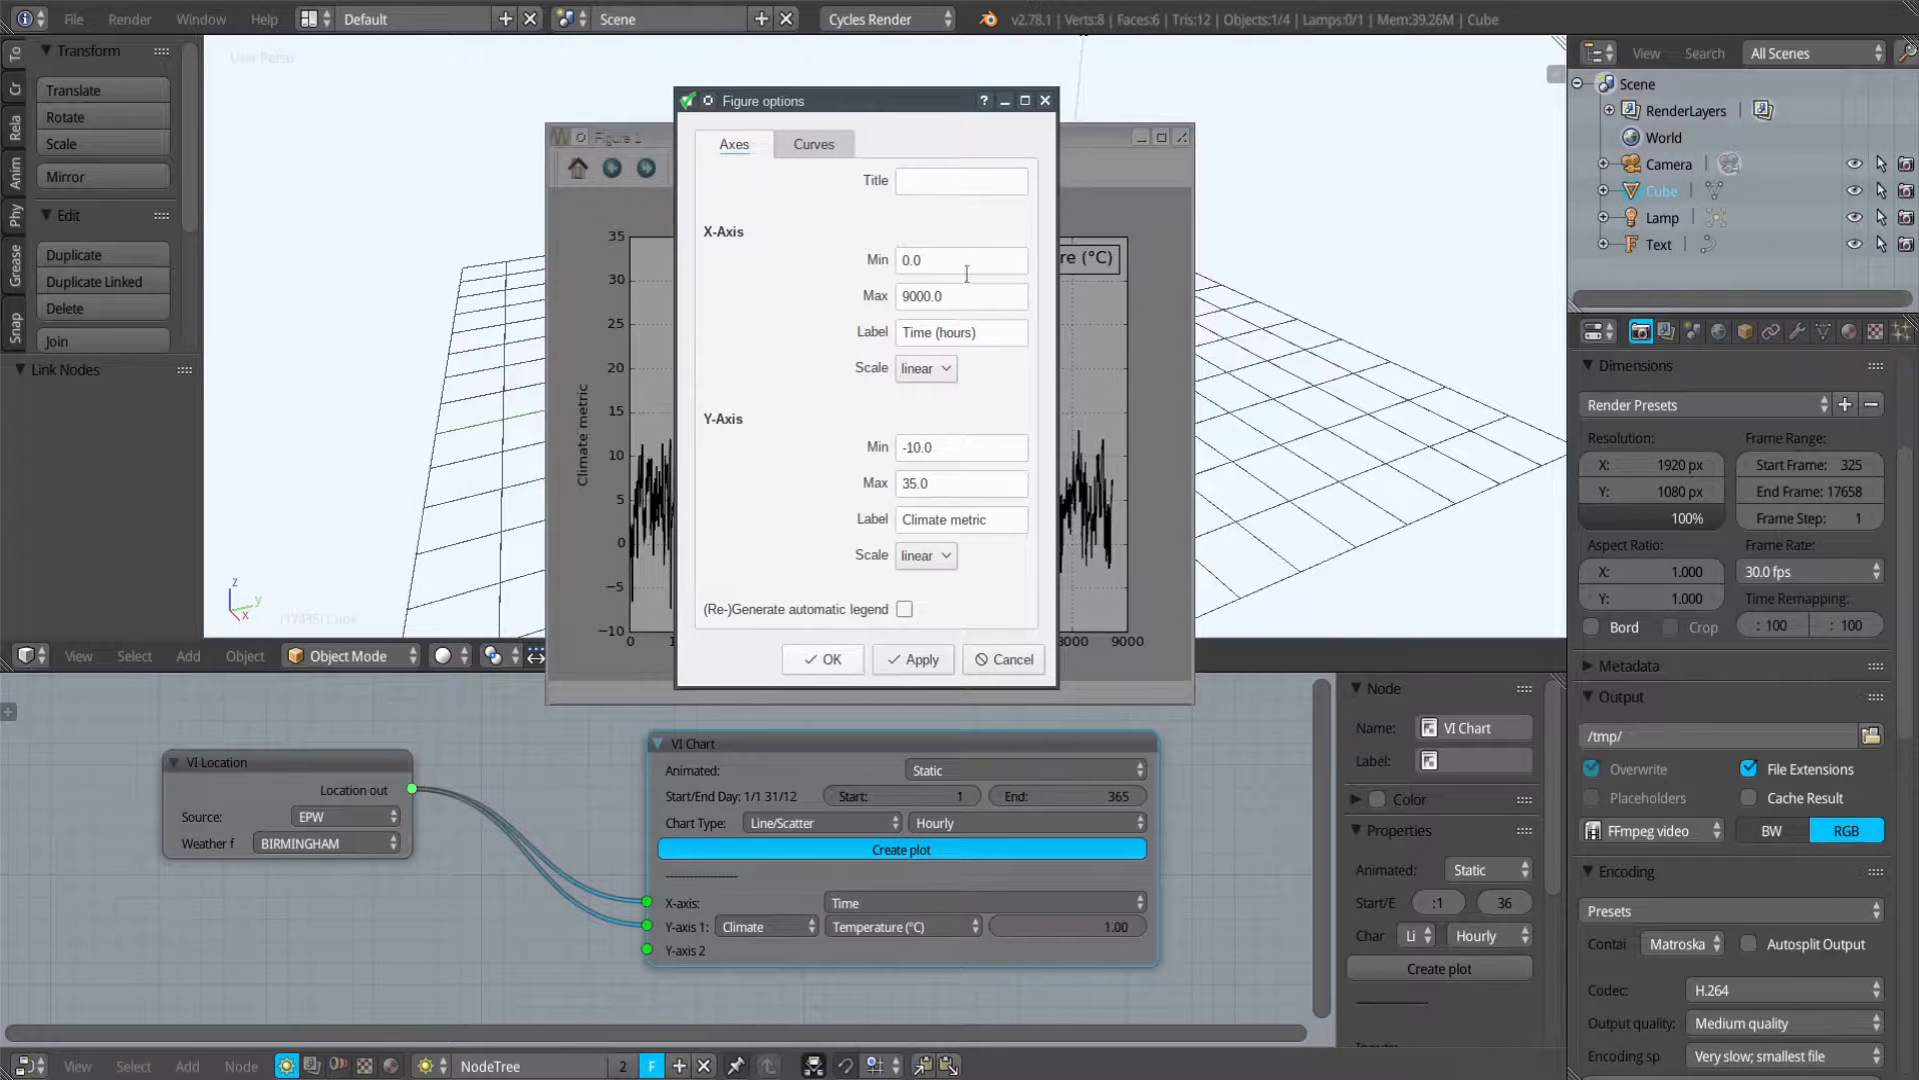
{"action": "left_click", "coordinate": [836, 150]}
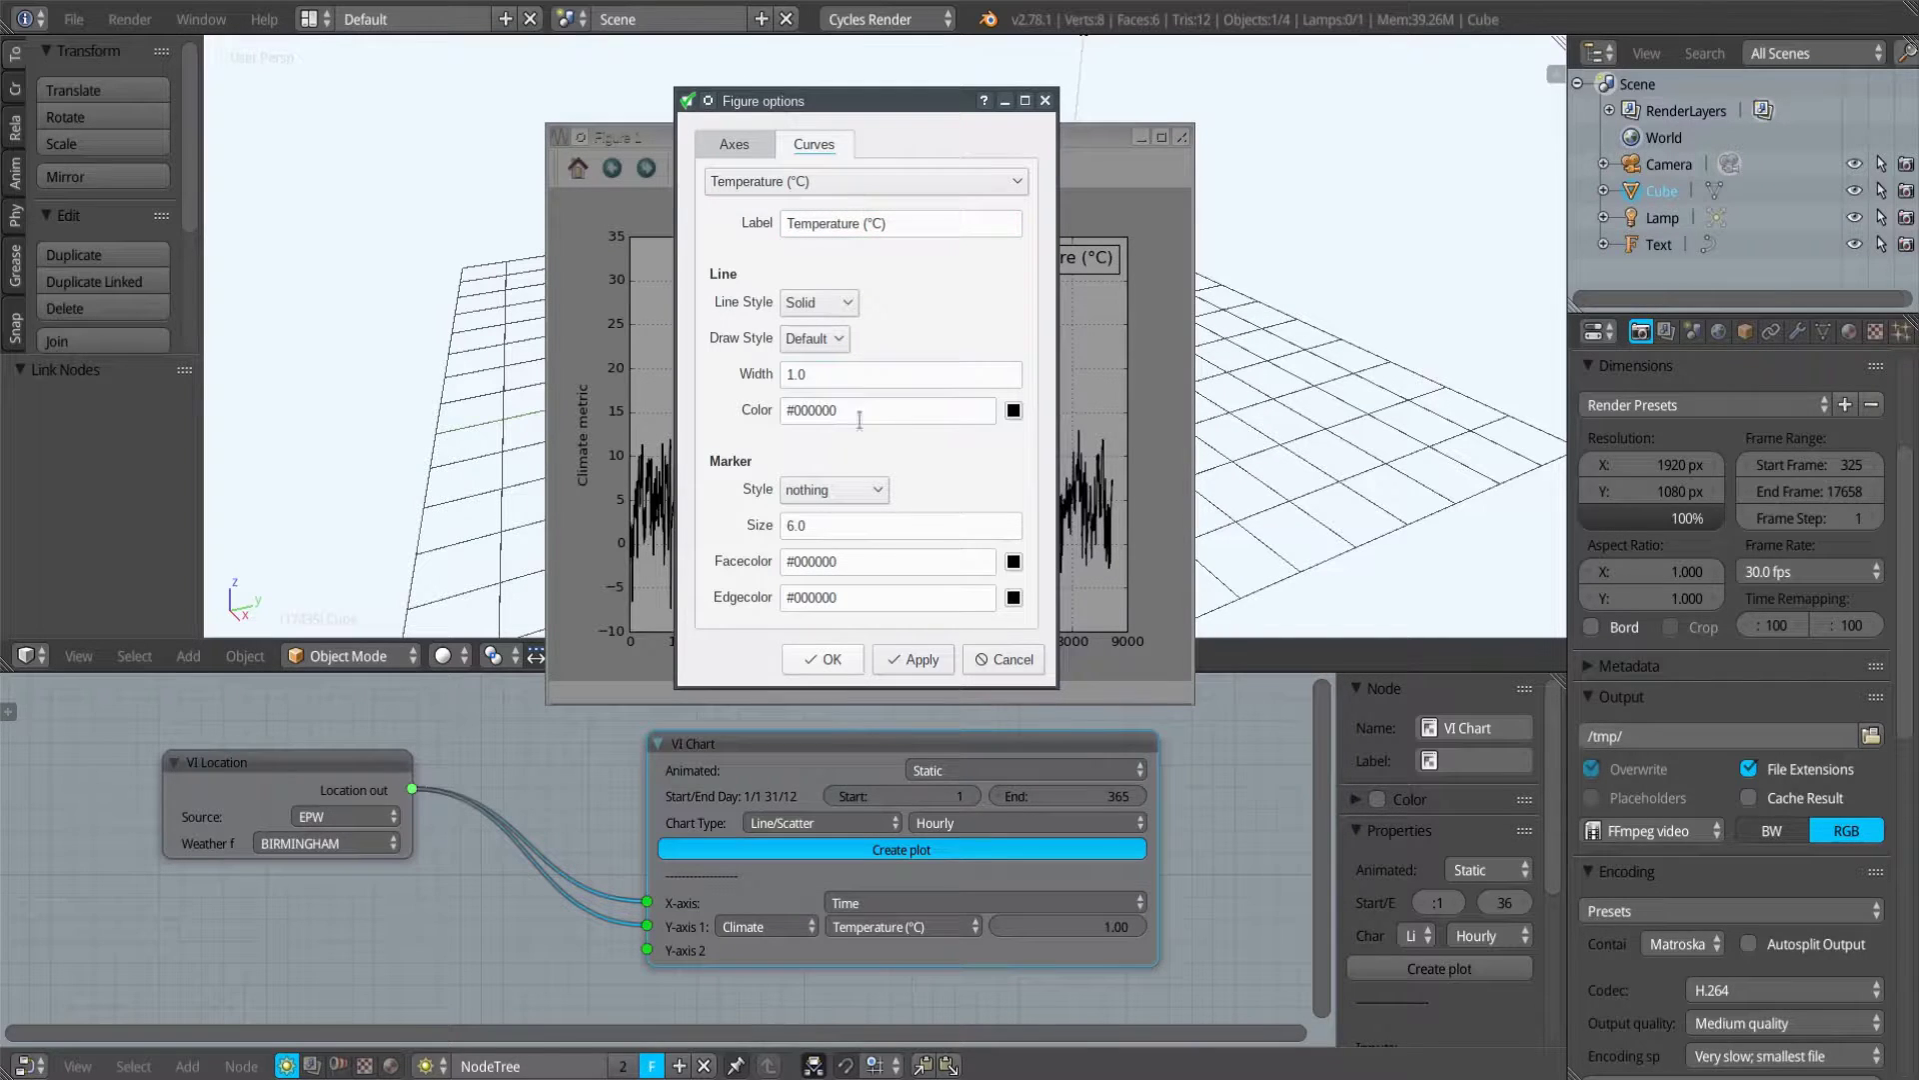
{"action": "left_click", "coordinate": [747, 150]}
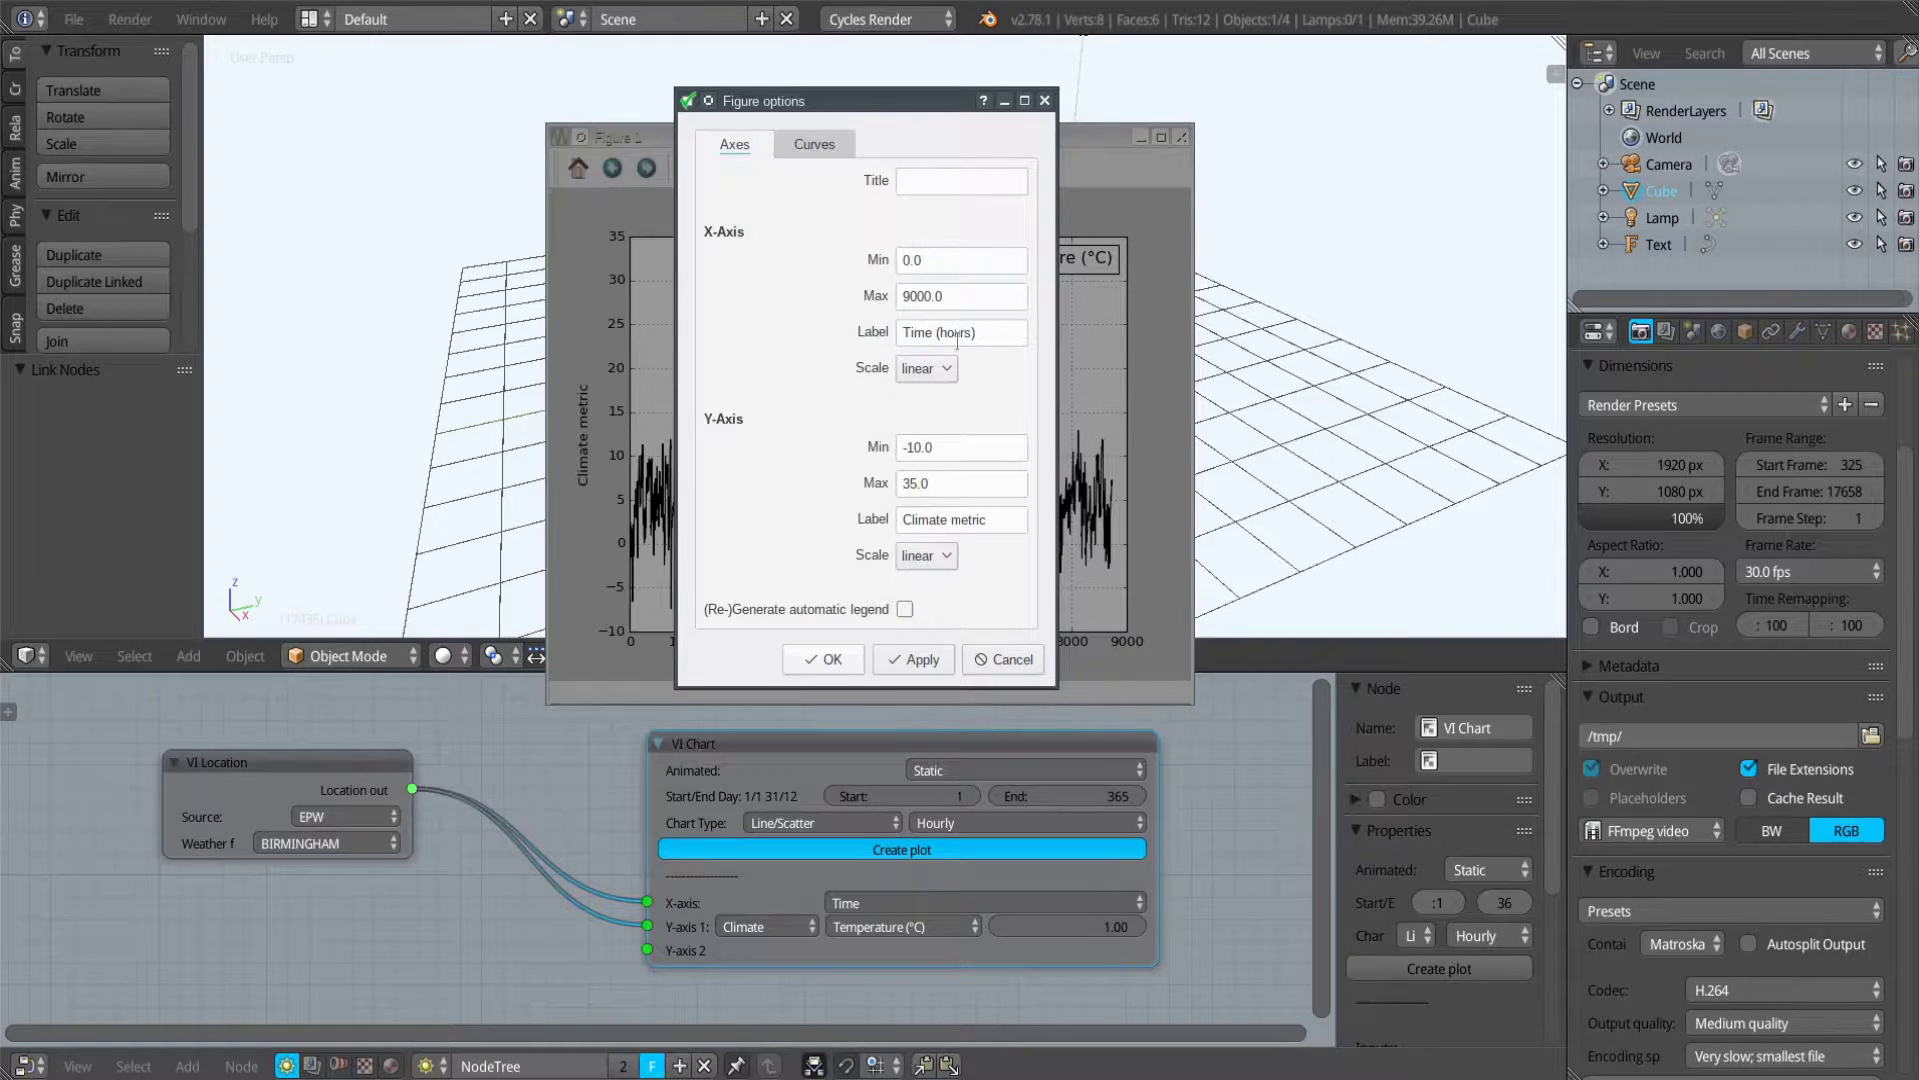
{"action": "left_click", "coordinate": [825, 155]}
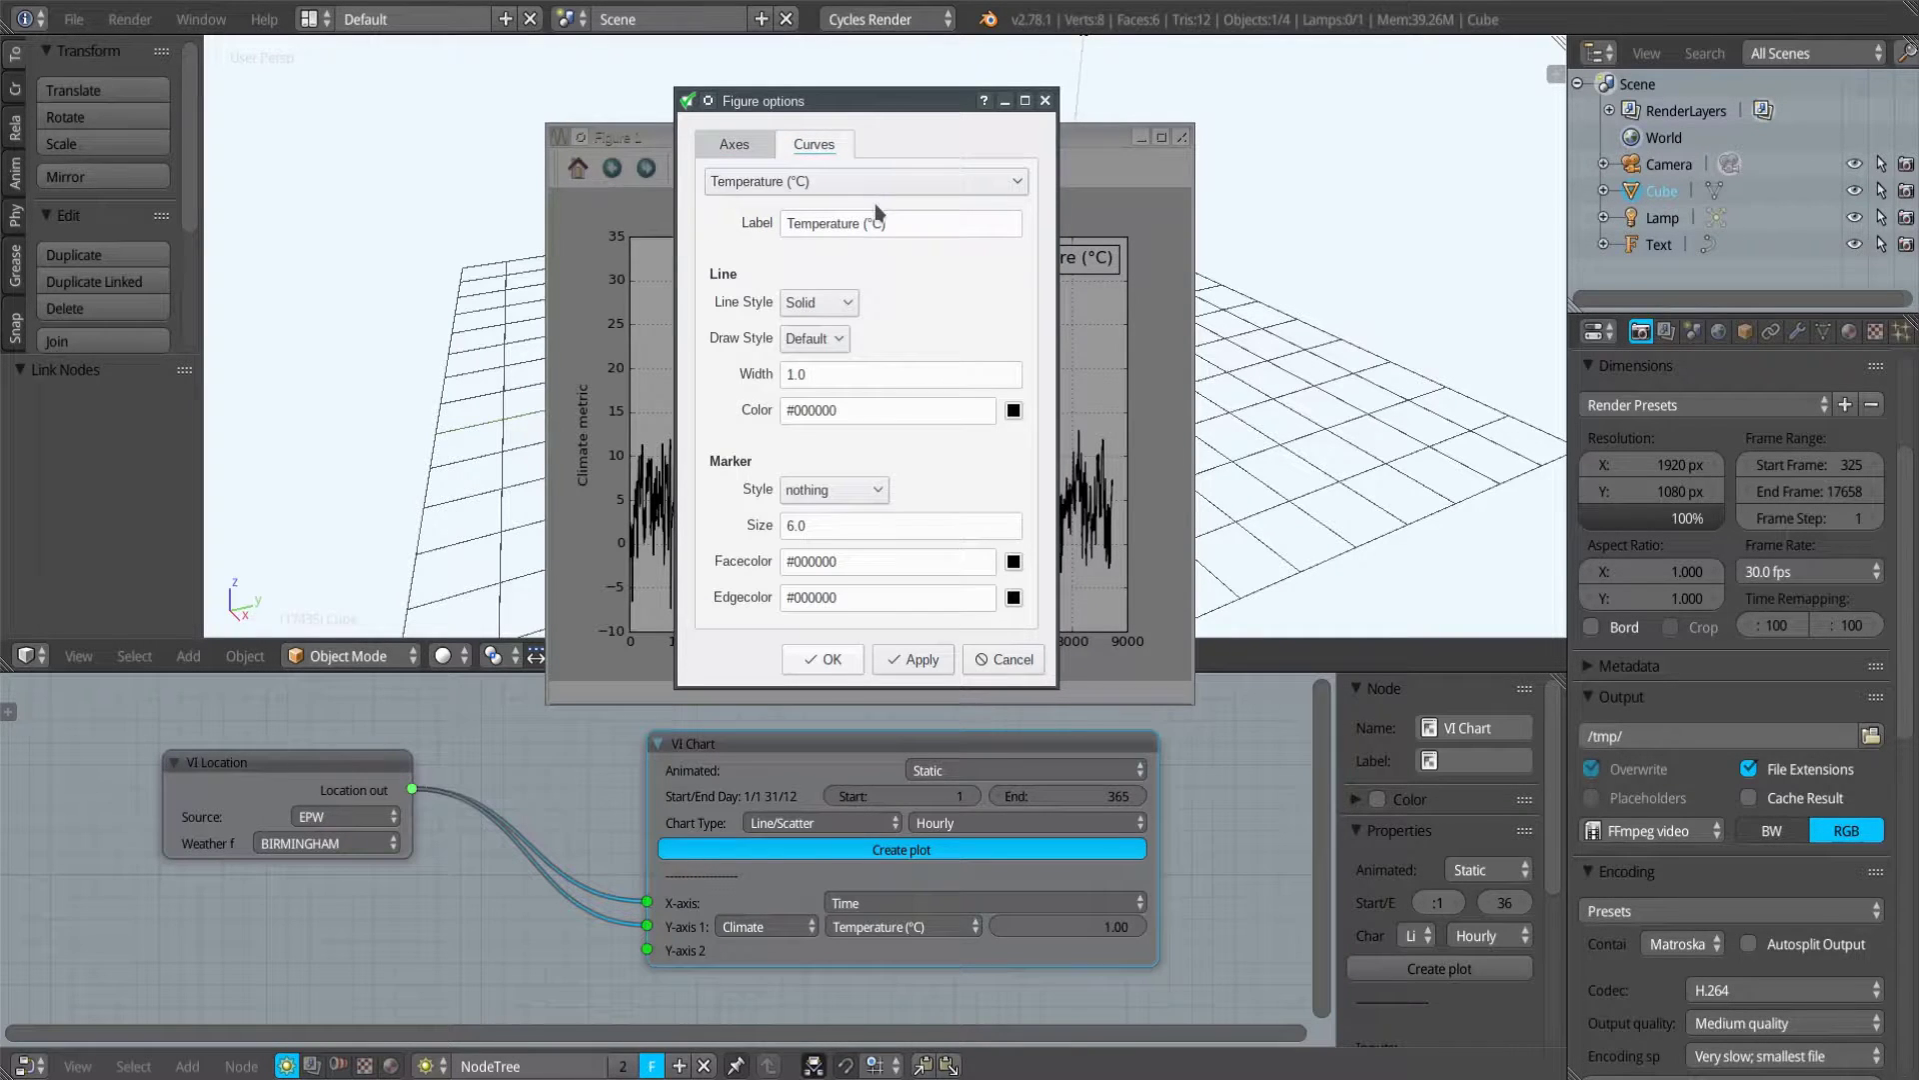
{"action": "left_click", "coordinate": [740, 148]}
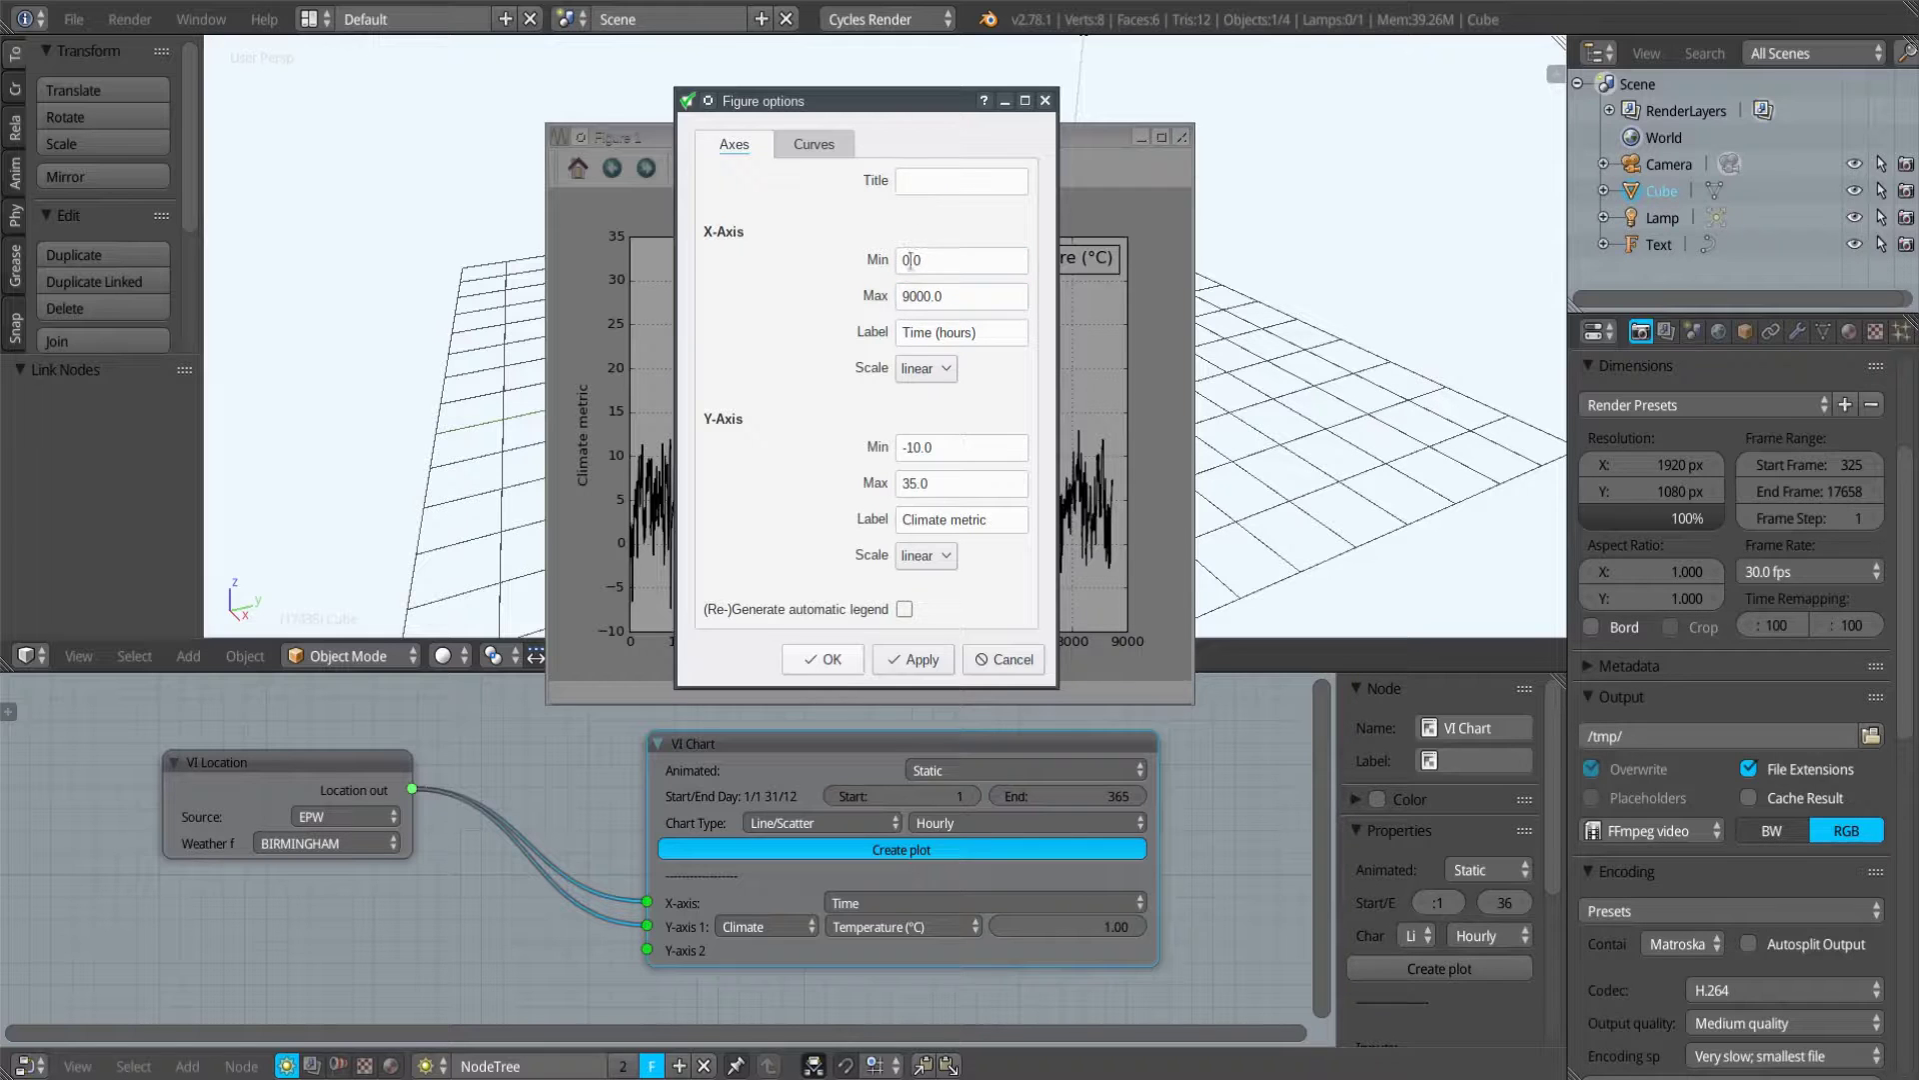
{"action": "left_click", "coordinate": [945, 660]}
{"action": "left_click", "coordinate": [1022, 659]}
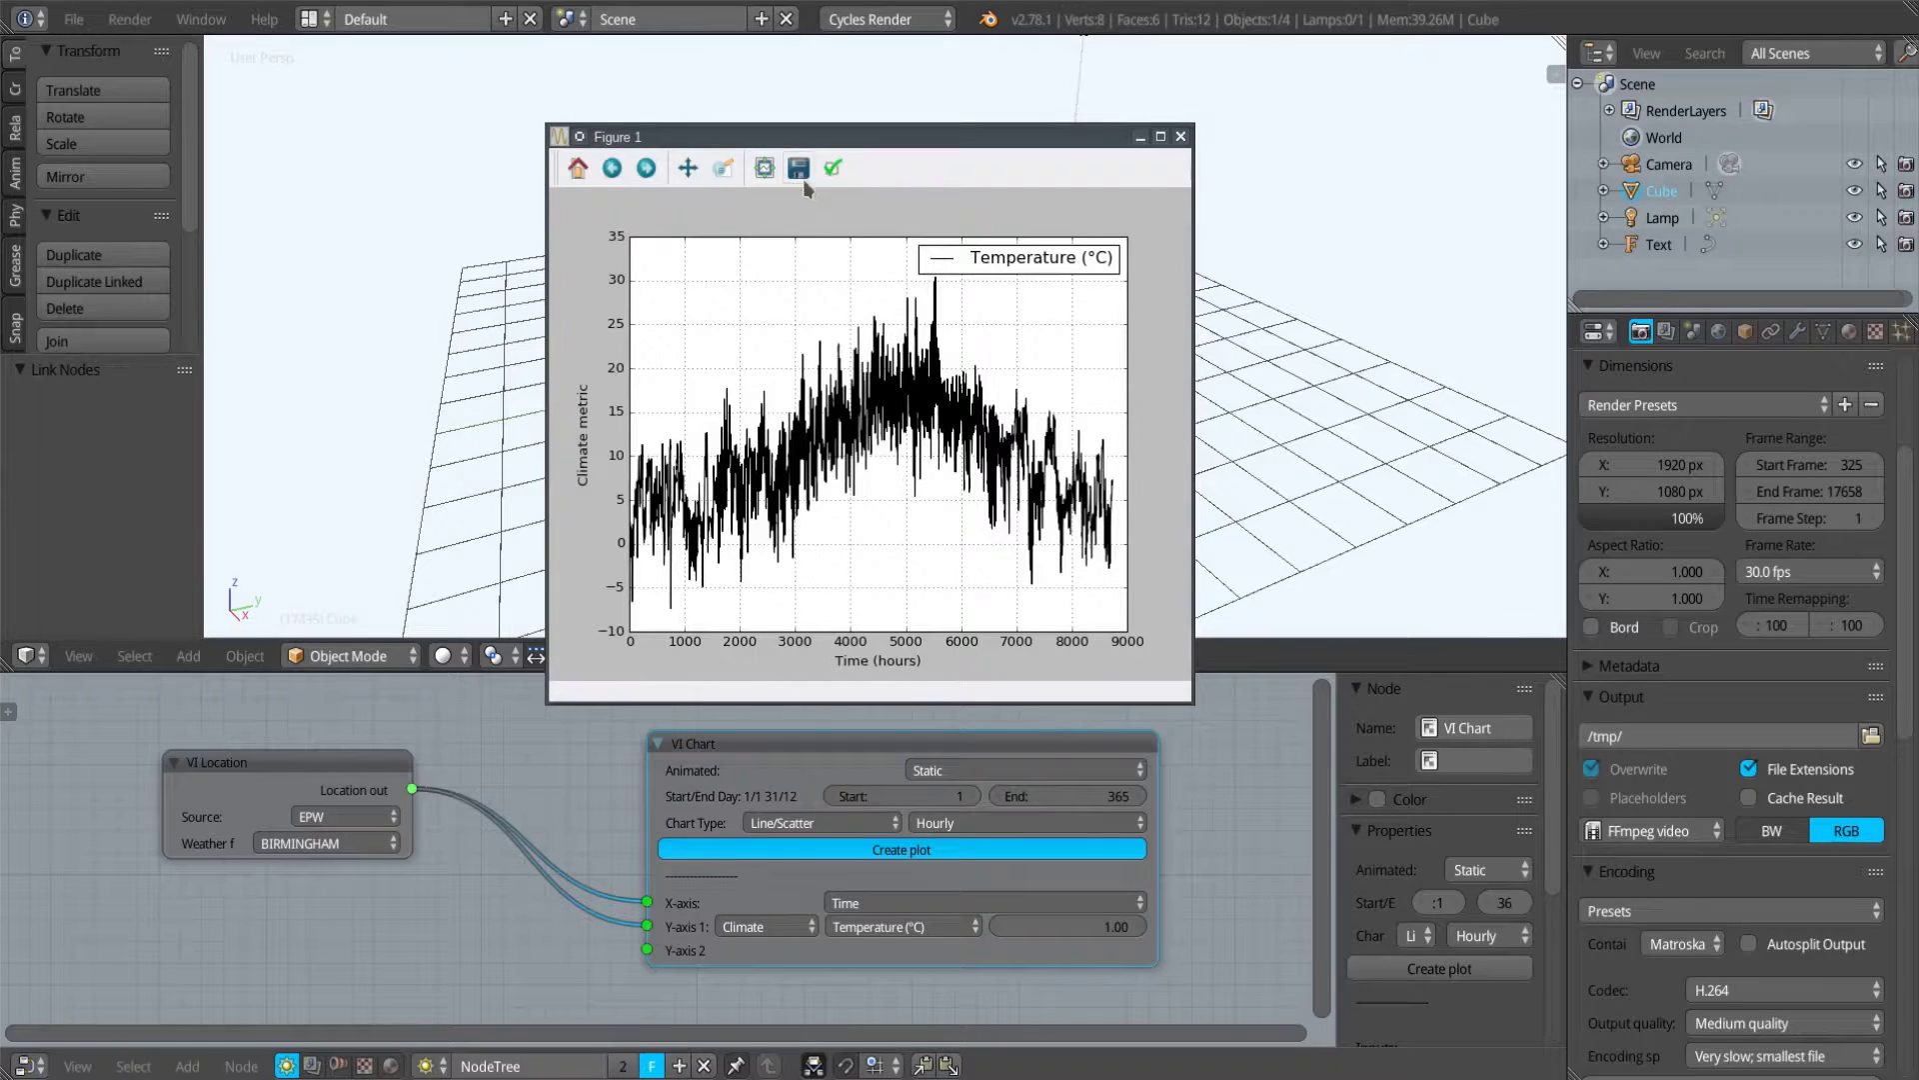
Check the file formats available for saving the plot, cancel the save and close the figure.
{"action": "left_click", "coordinate": [799, 169]}
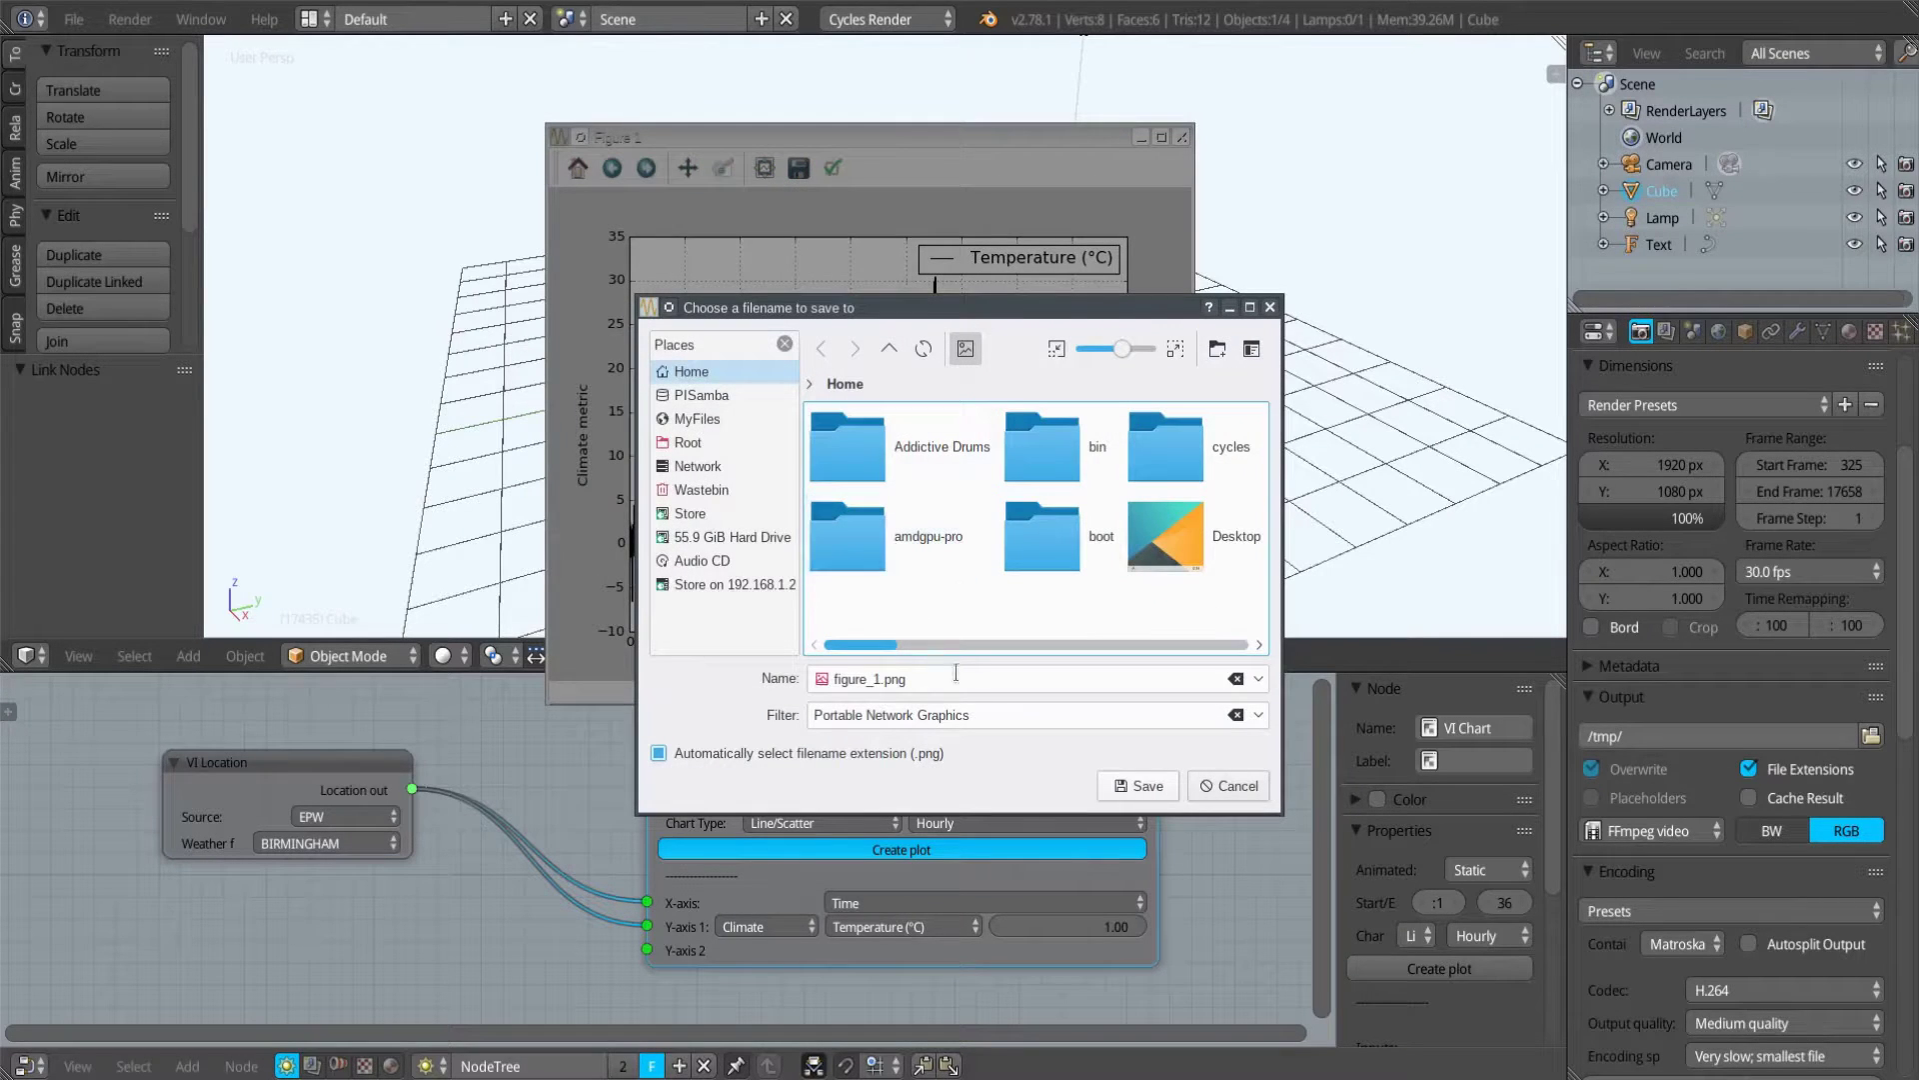
{"action": "left_click", "coordinate": [1258, 716]}
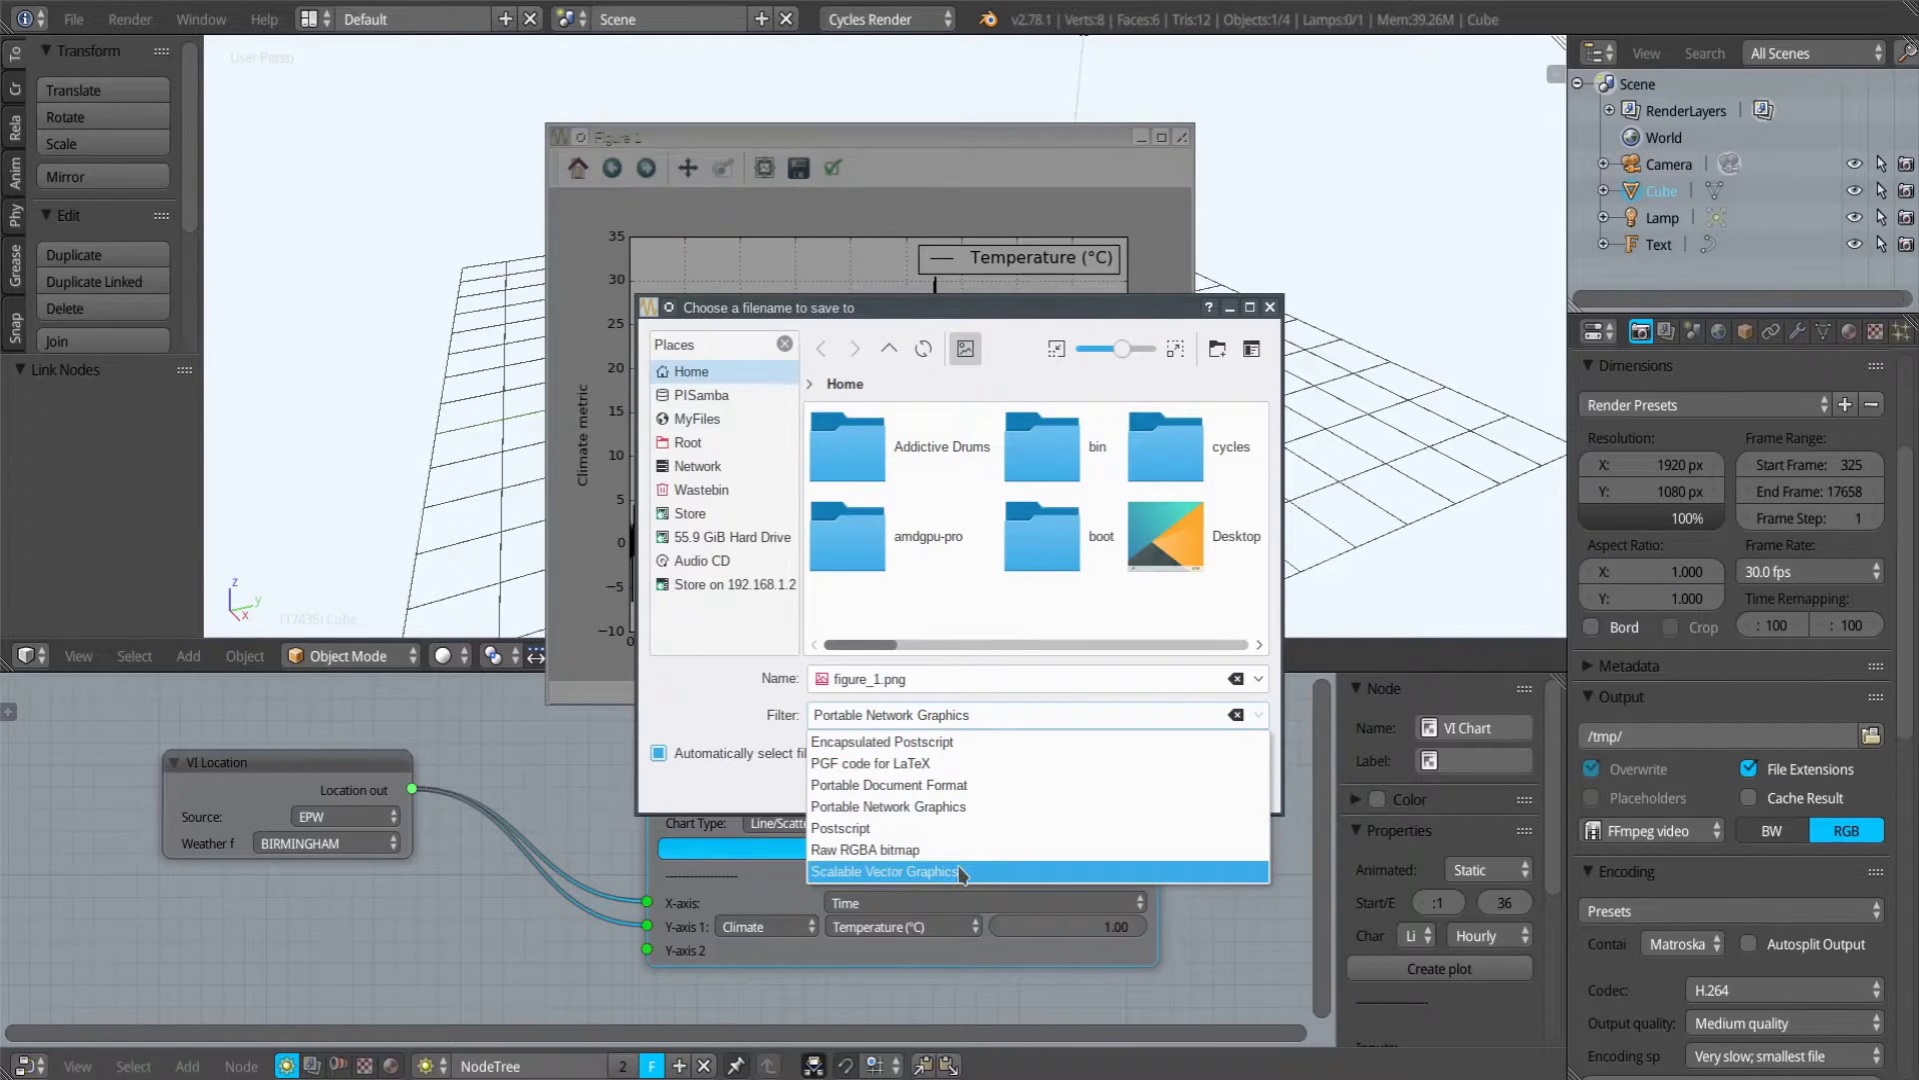
{"action": "left_click", "coordinate": [700, 691]}
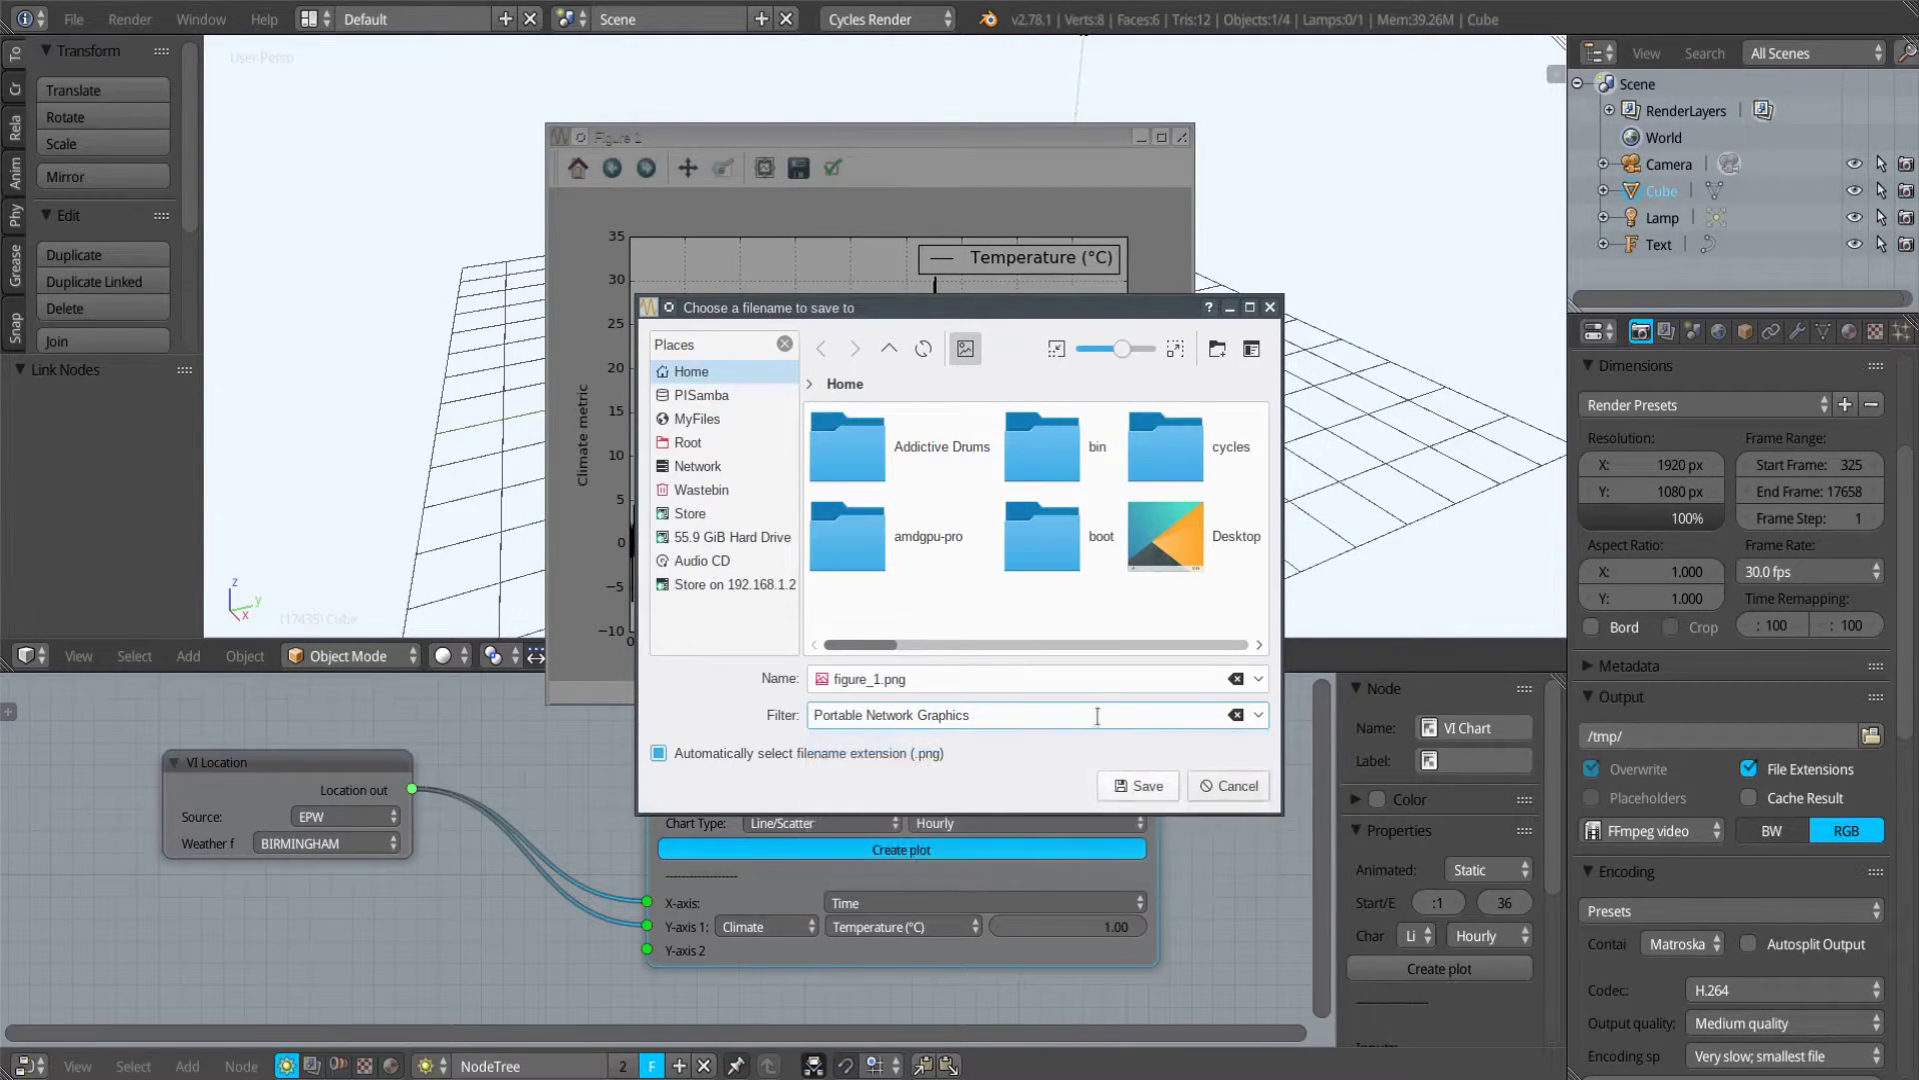
{"action": "left_click", "coordinate": [1229, 786]}
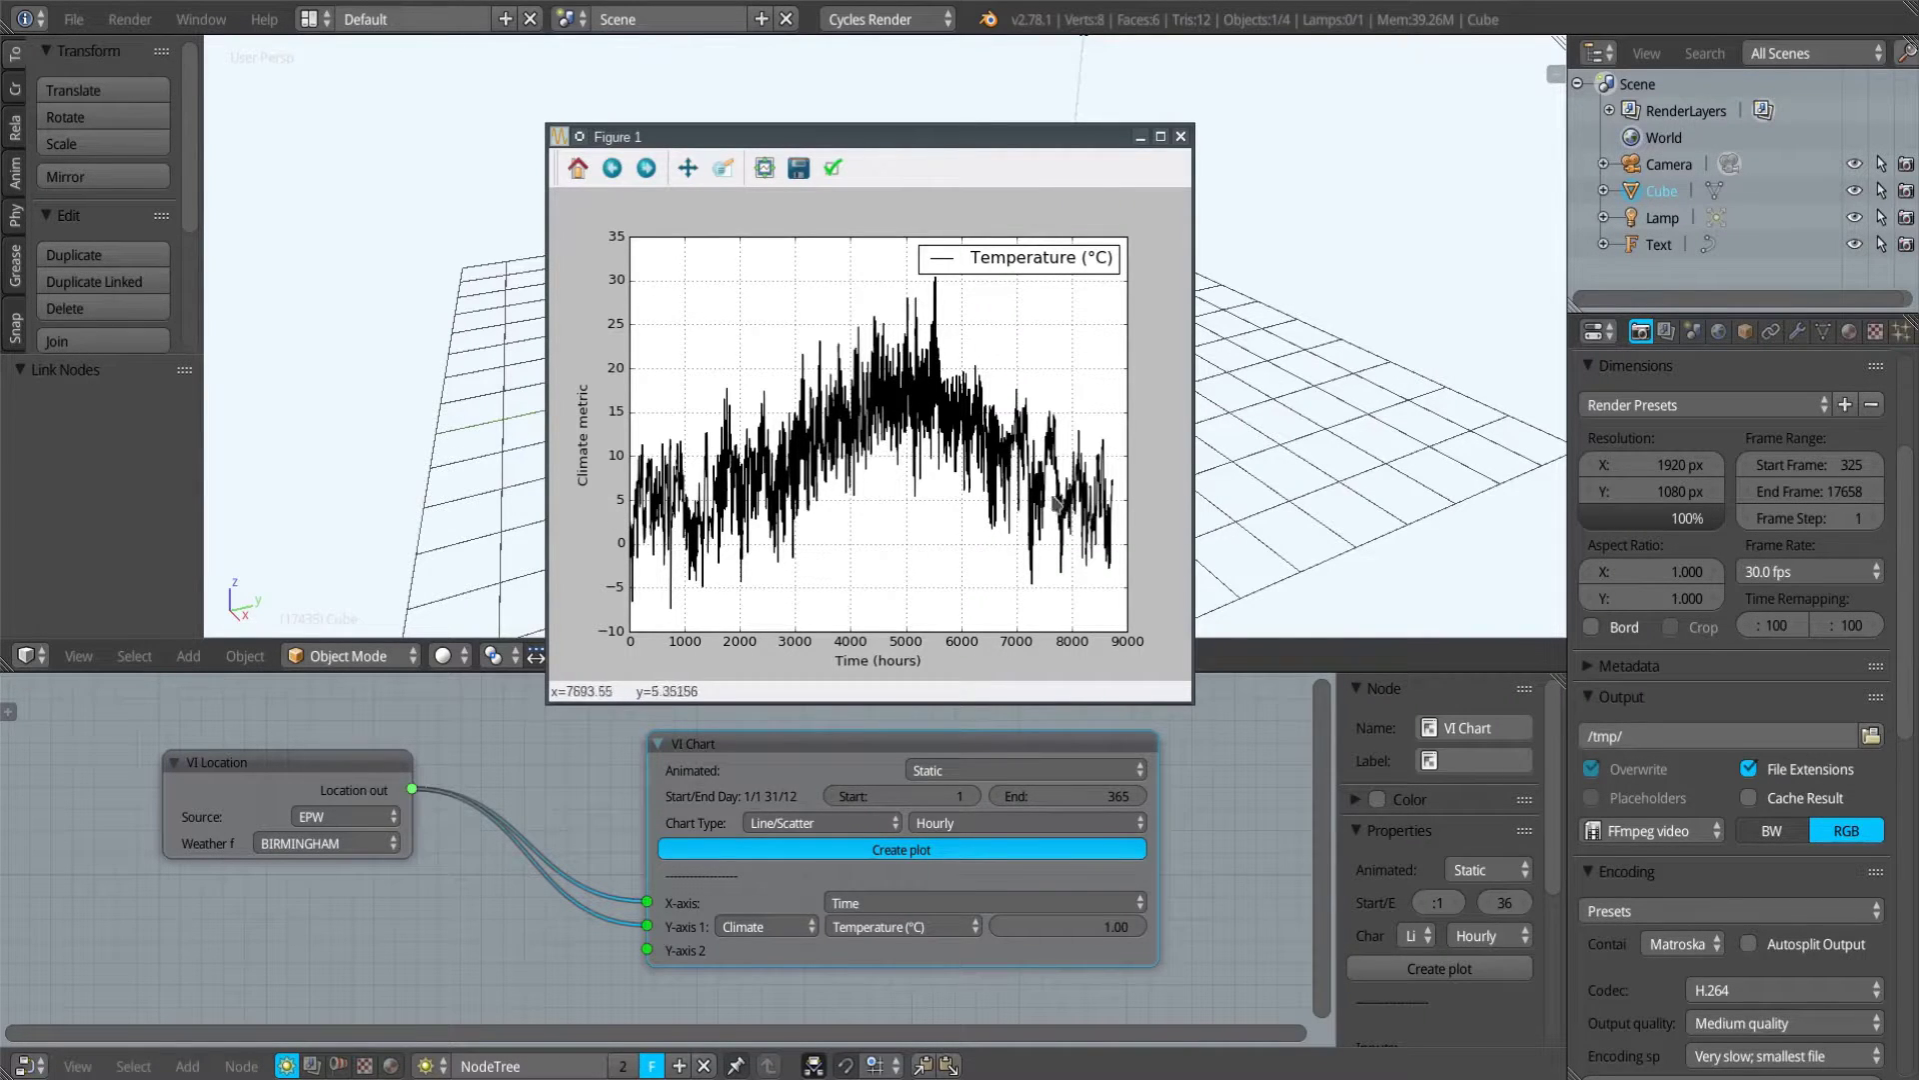
{"action": "left_click", "coordinate": [1180, 137]}
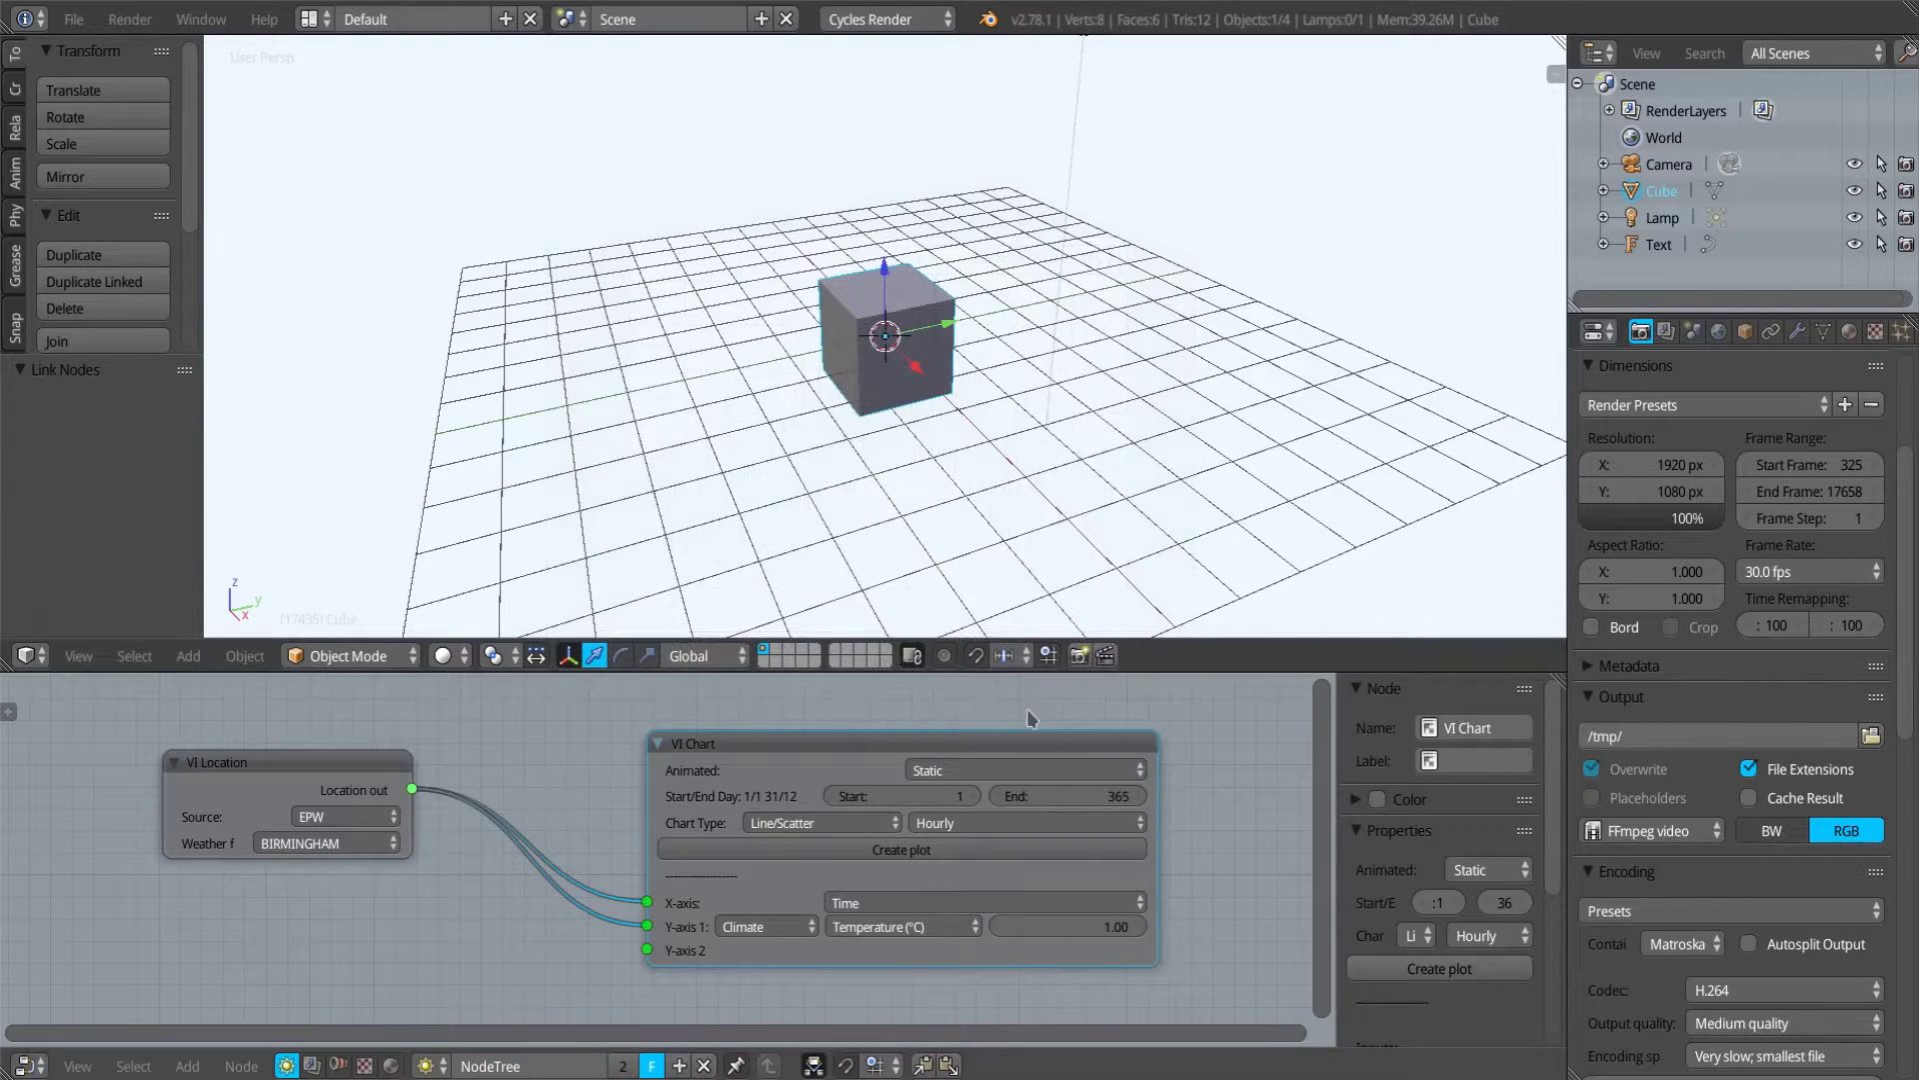
Set the VI Chart's time resolution to Daily and make Y-axis 1 plot the Maximum temperature.
{"action": "left_click", "coordinate": [988, 823]}
{"action": "left_click", "coordinate": [995, 774]}
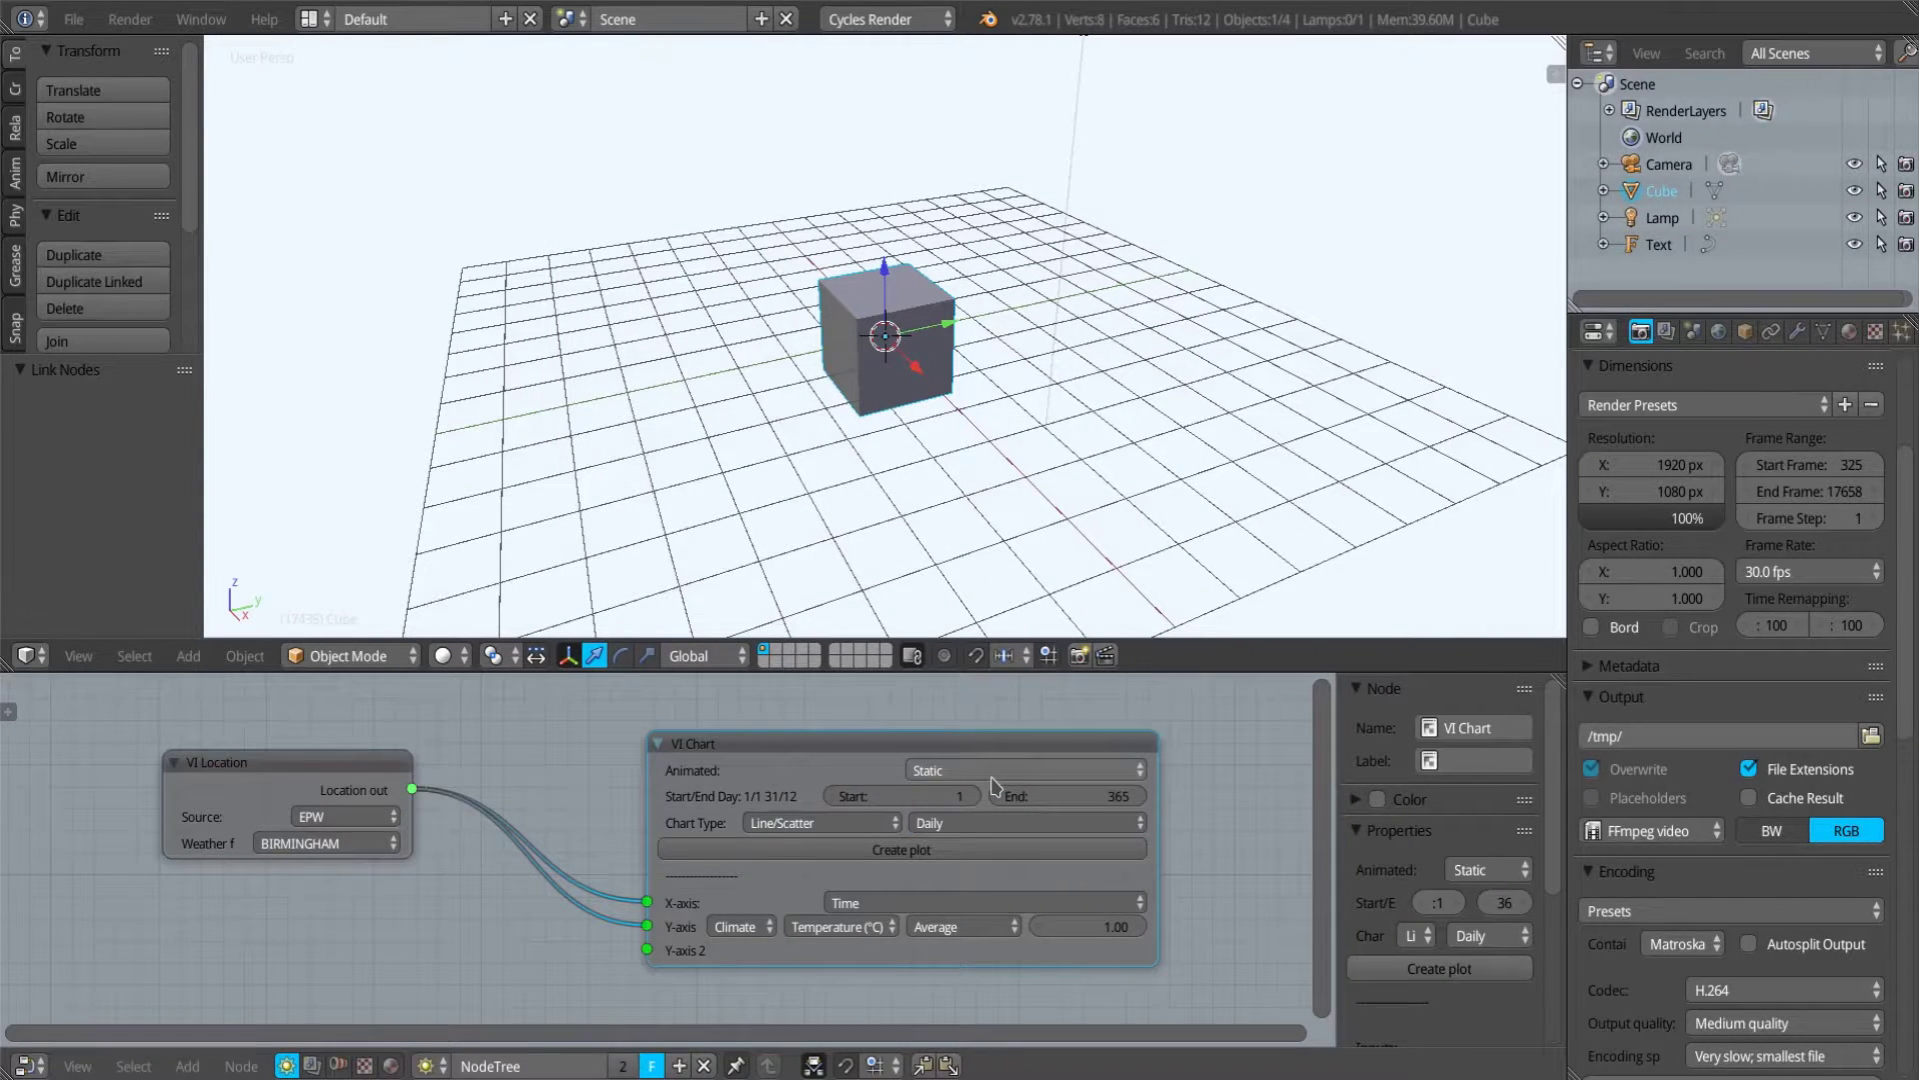
{"action": "left_click", "coordinate": [984, 826]}
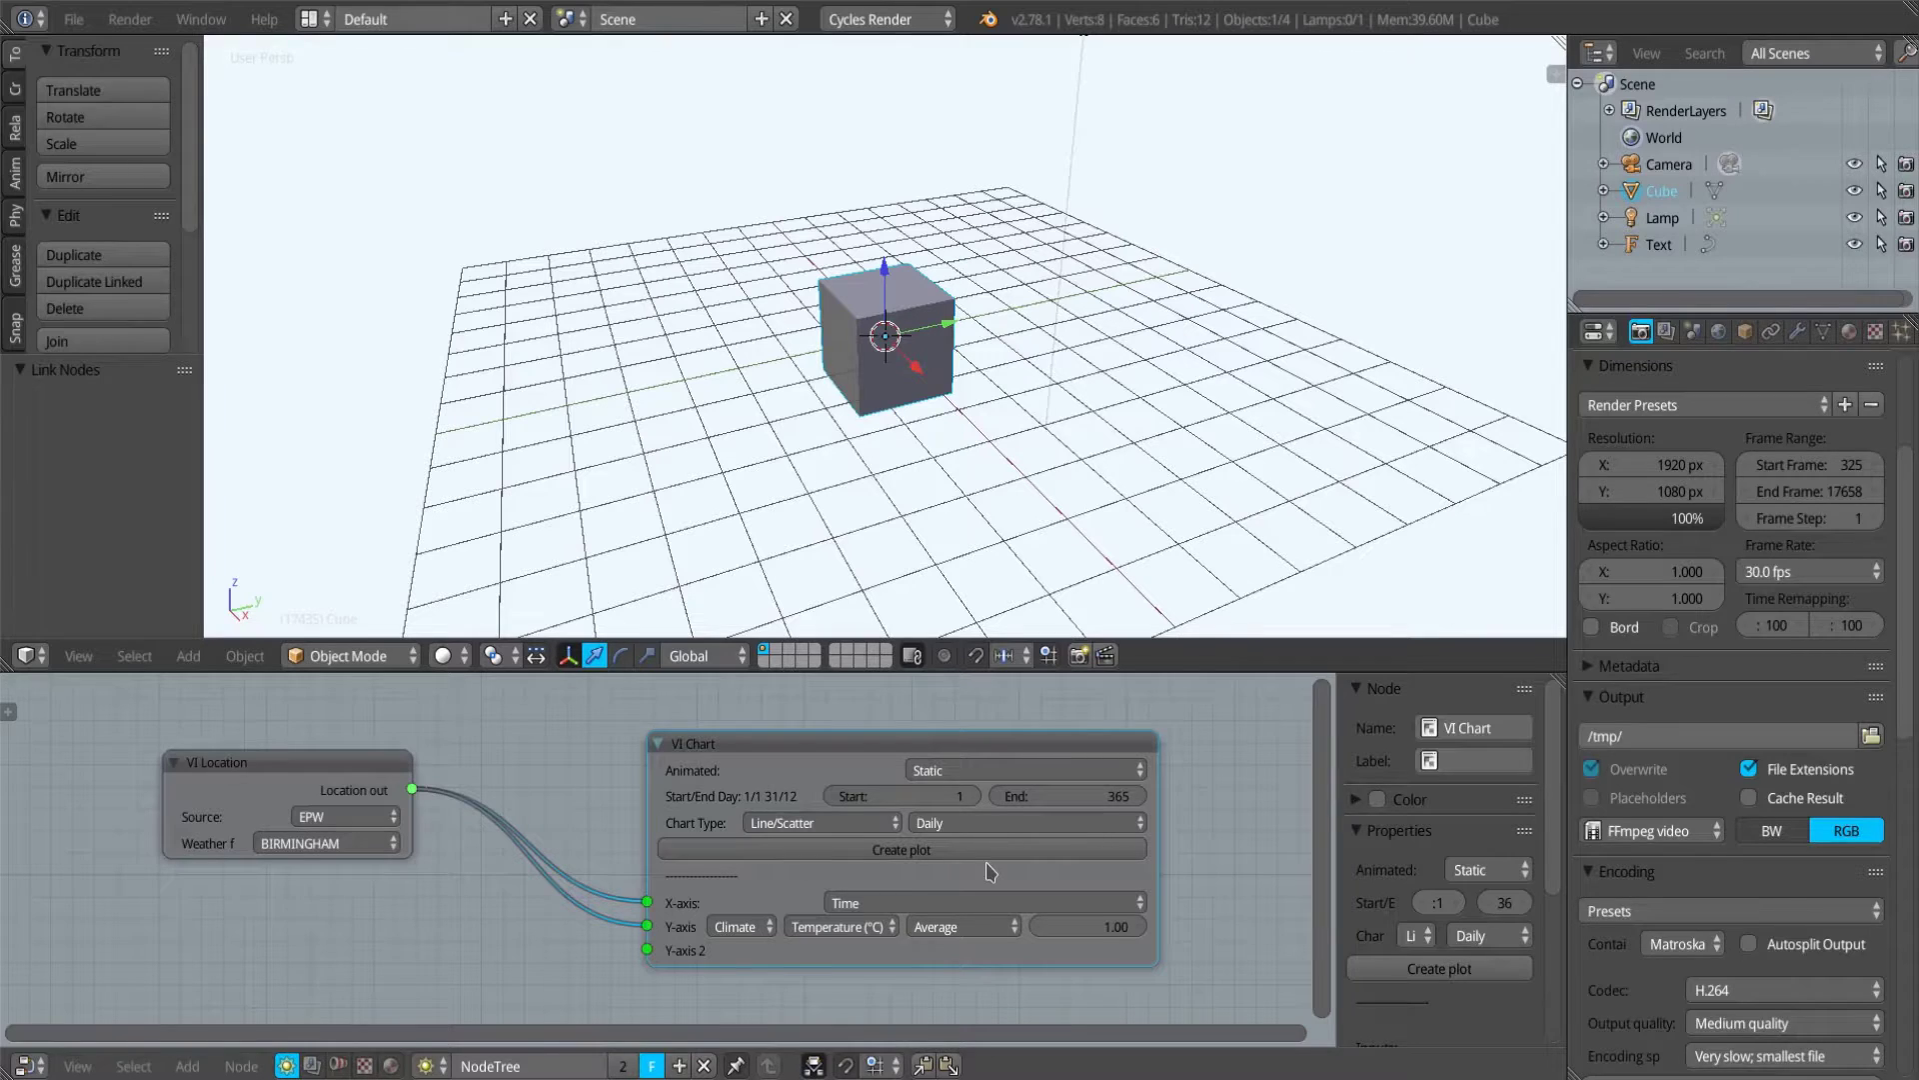
{"action": "left_click", "coordinate": [958, 929]}
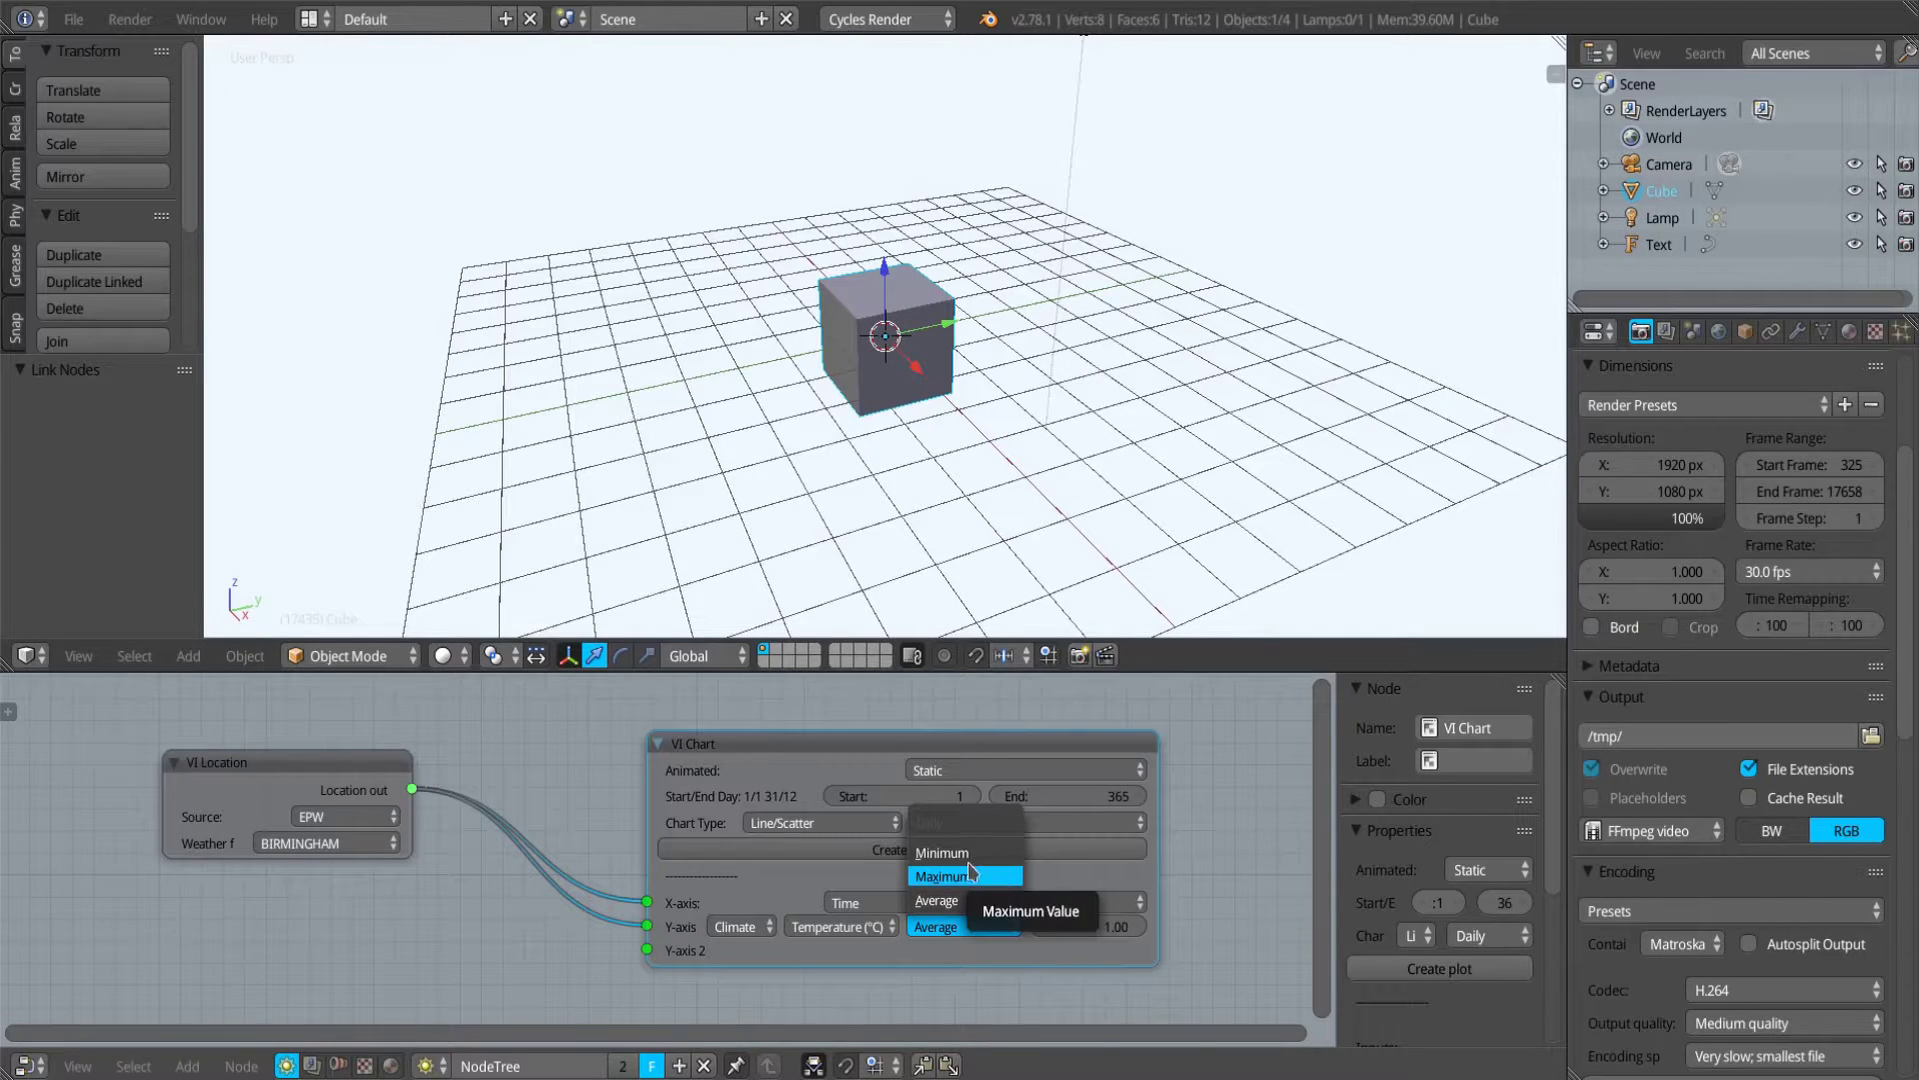
{"action": "left_click", "coordinate": [968, 884]}
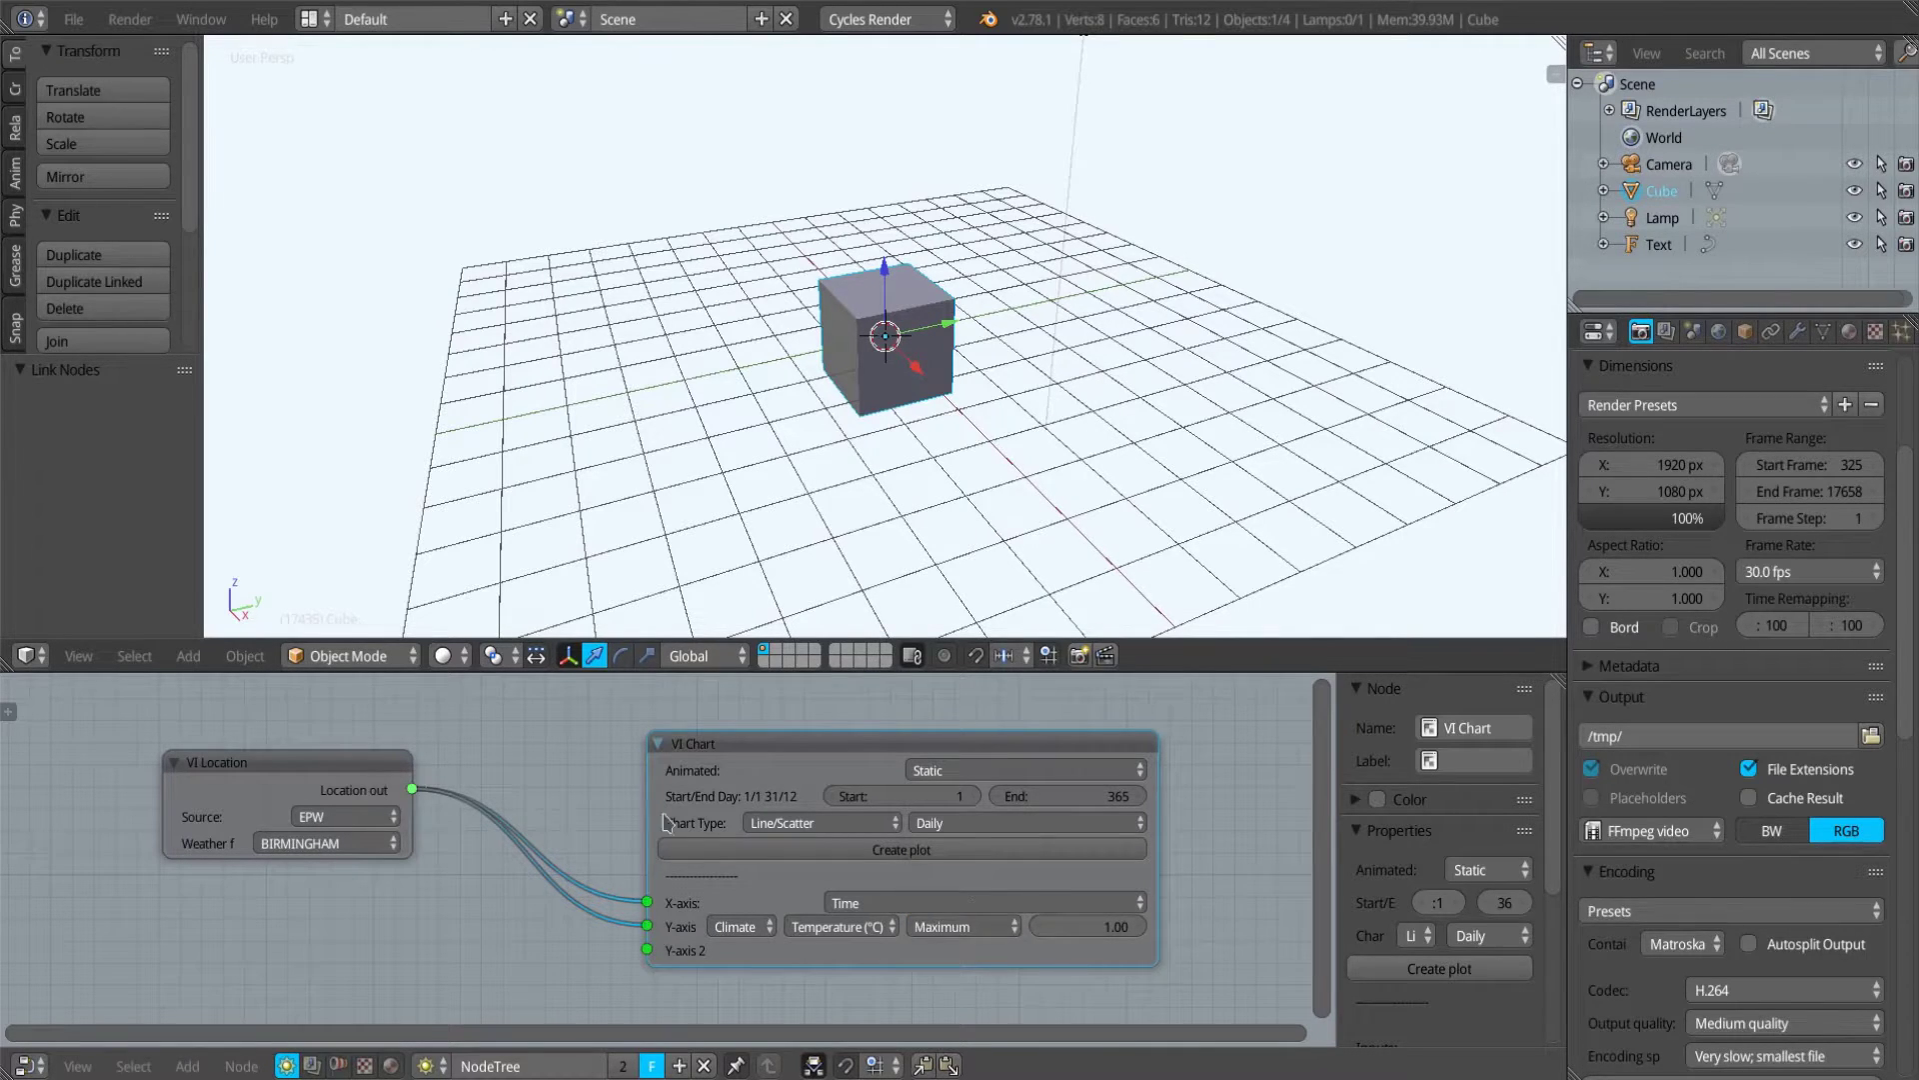
Link Location out to the VI Chart's Y-axis 2 input and set that axis to Climate, Temperature (°C), Minimum.
{"action": "left_click_drag", "start_coordinate": [413, 790], "coordinate": [646, 949]}
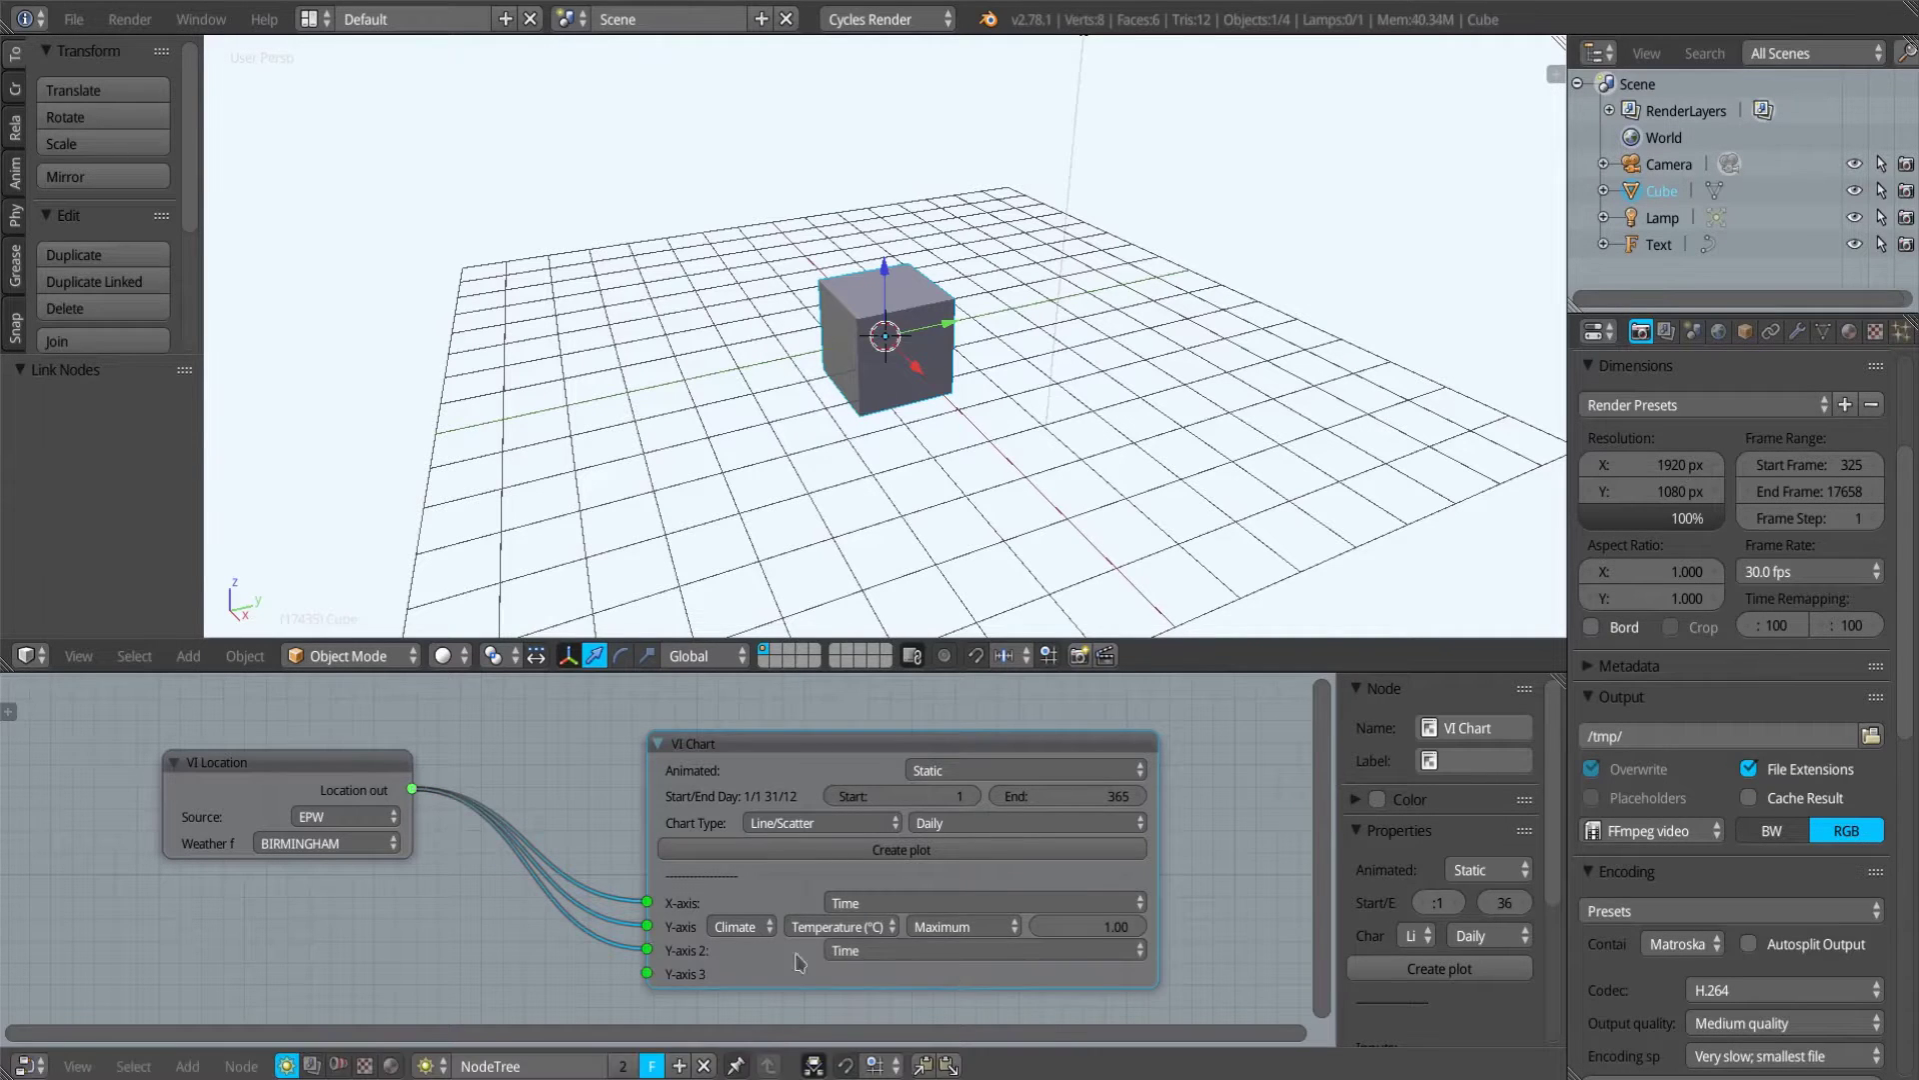
{"action": "left_click", "coordinate": [893, 947]}
{"action": "left_click", "coordinate": [882, 904]}
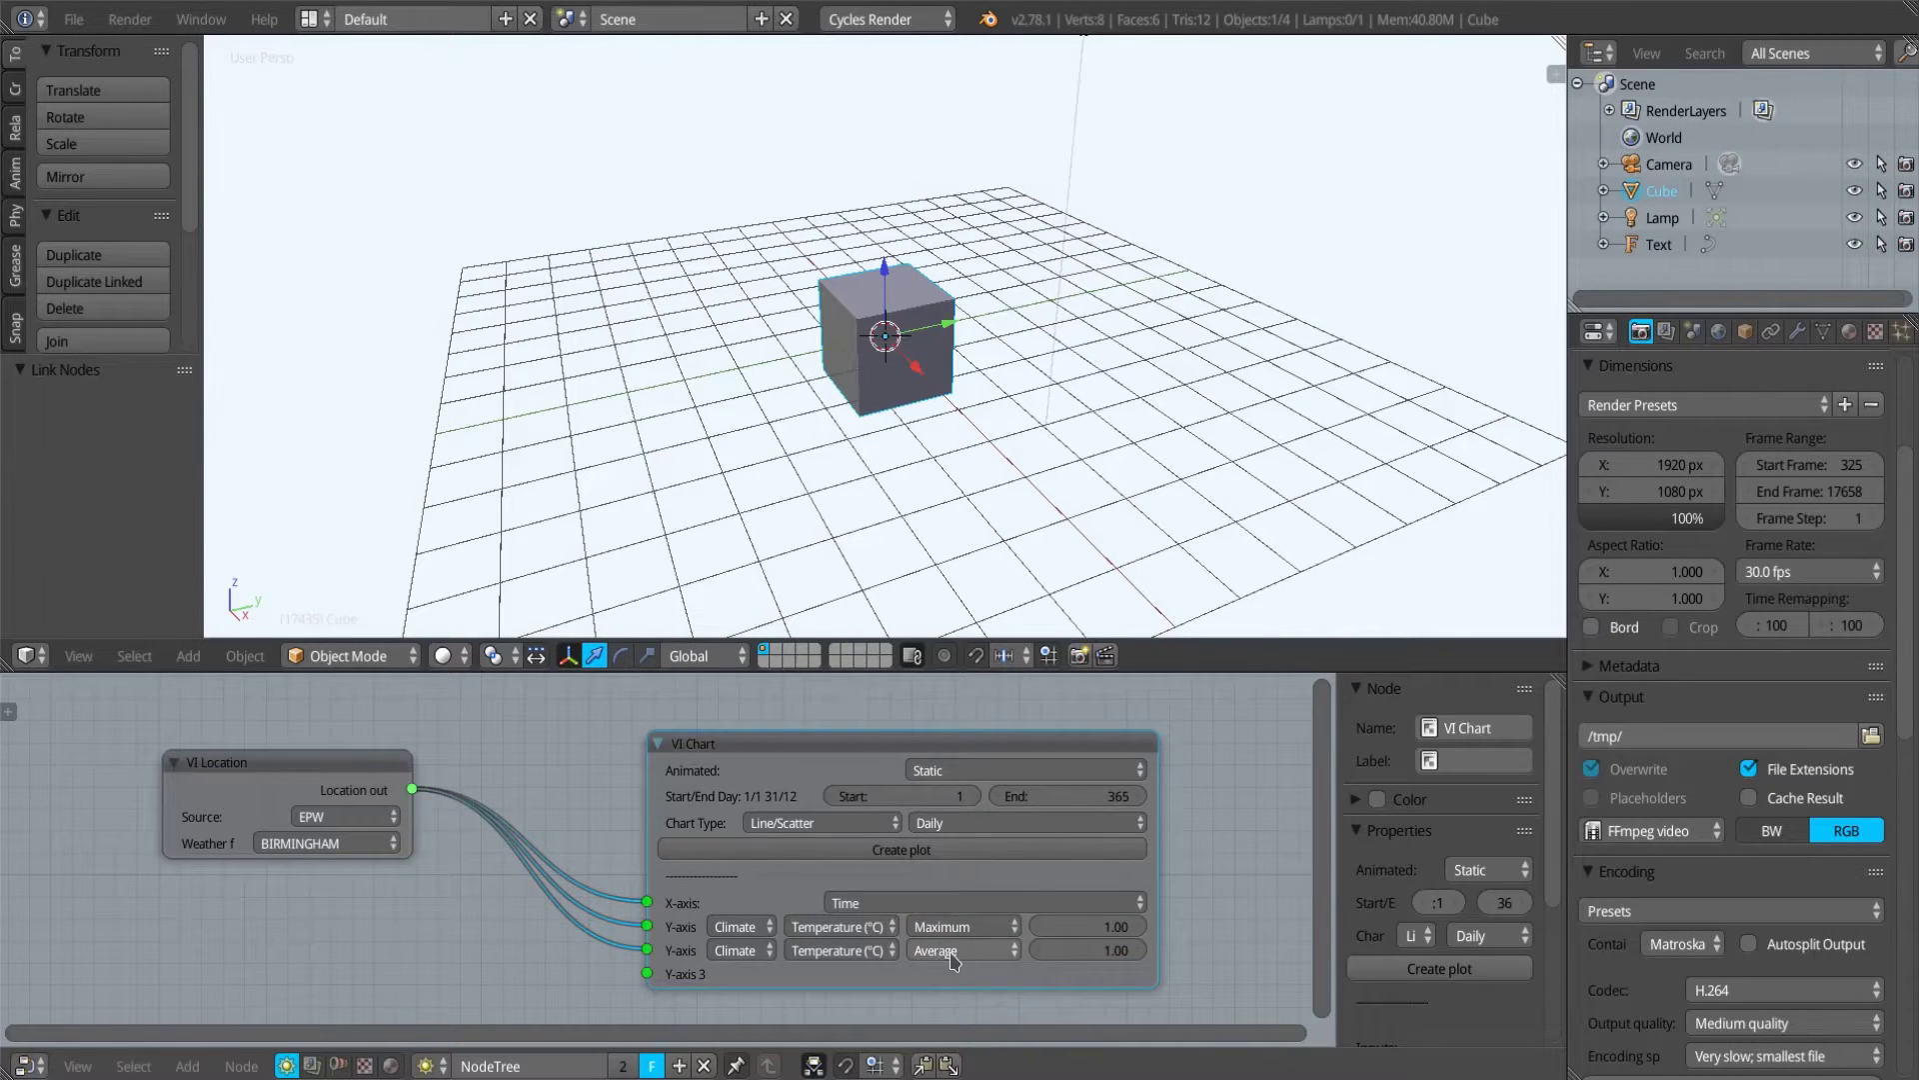
{"action": "left_click", "coordinate": [940, 953]}
{"action": "left_click", "coordinate": [968, 885]}
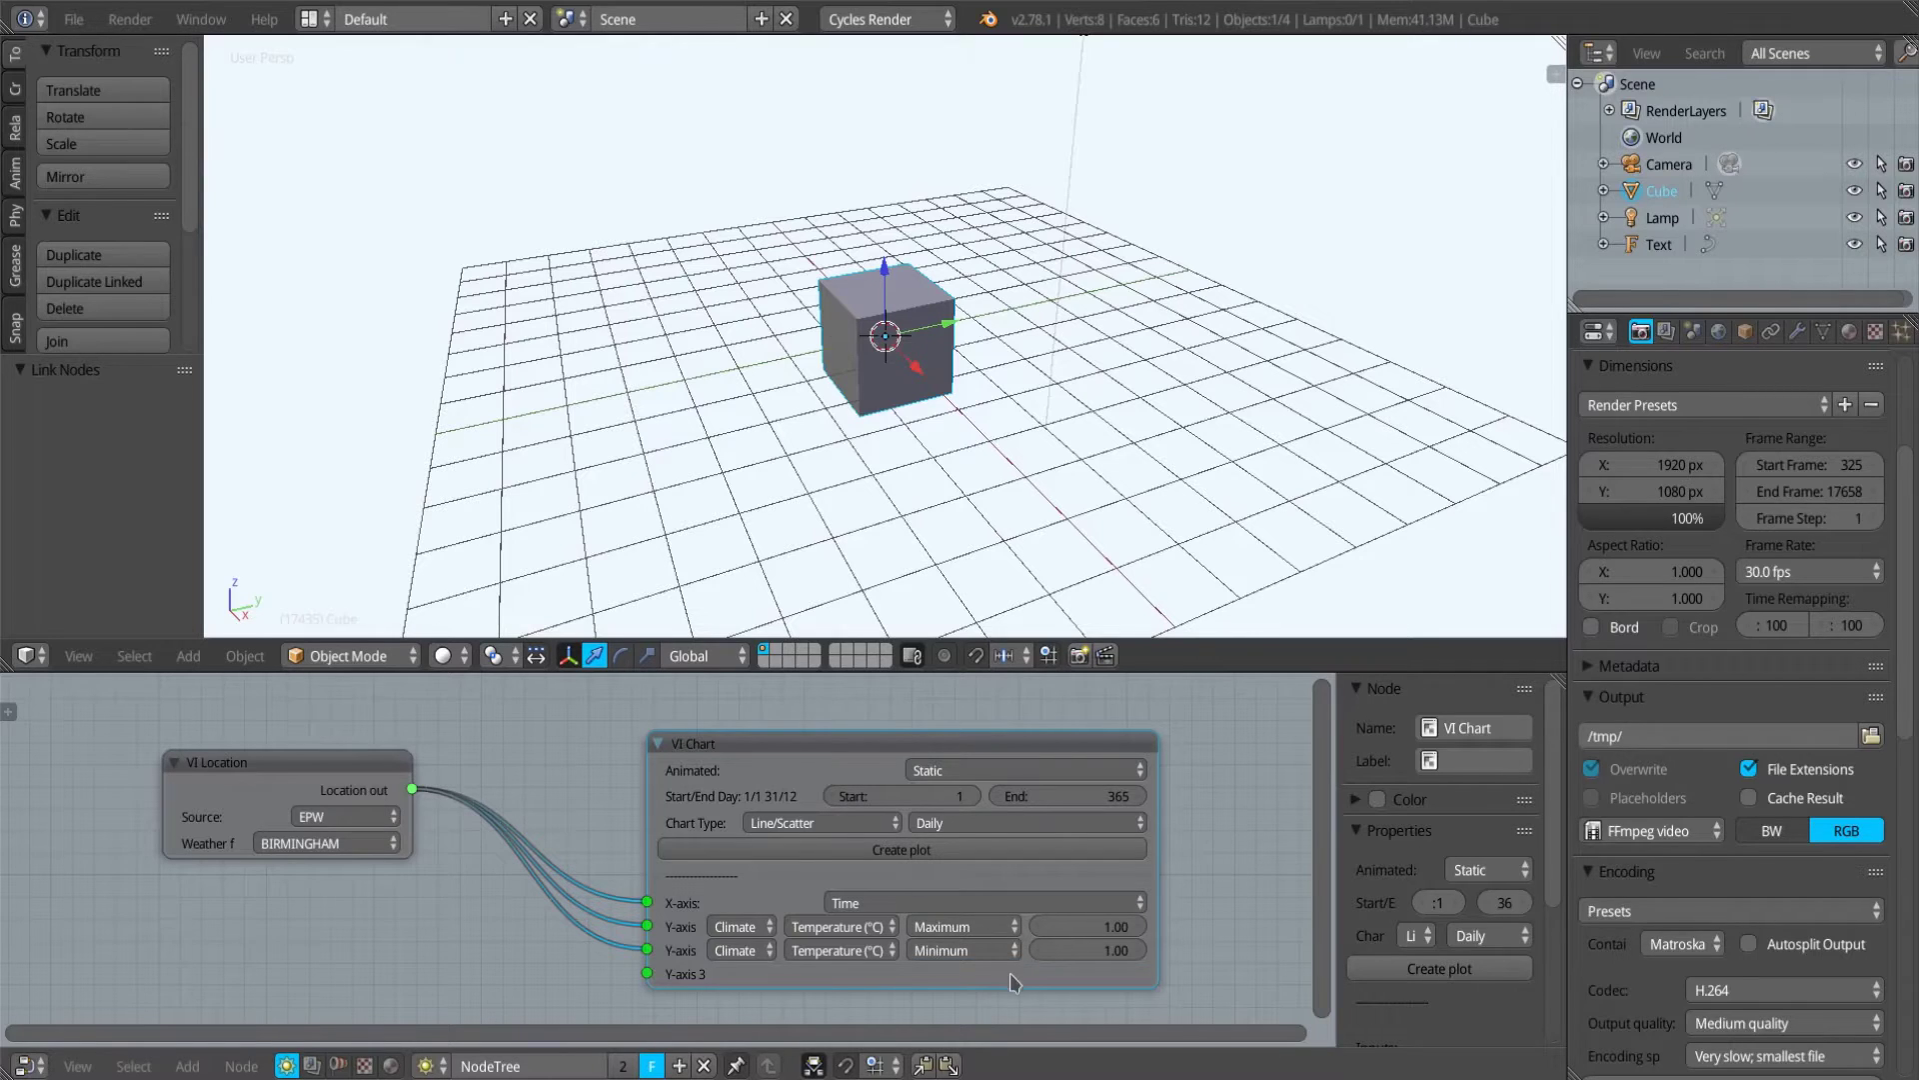
Shift the VI Chart node slightly up, create the daily maximum and minimum temperature plot, view it over the 3D view and close it.
{"action": "left_click_drag", "start_coordinate": [977, 742], "coordinate": [1012, 711]}
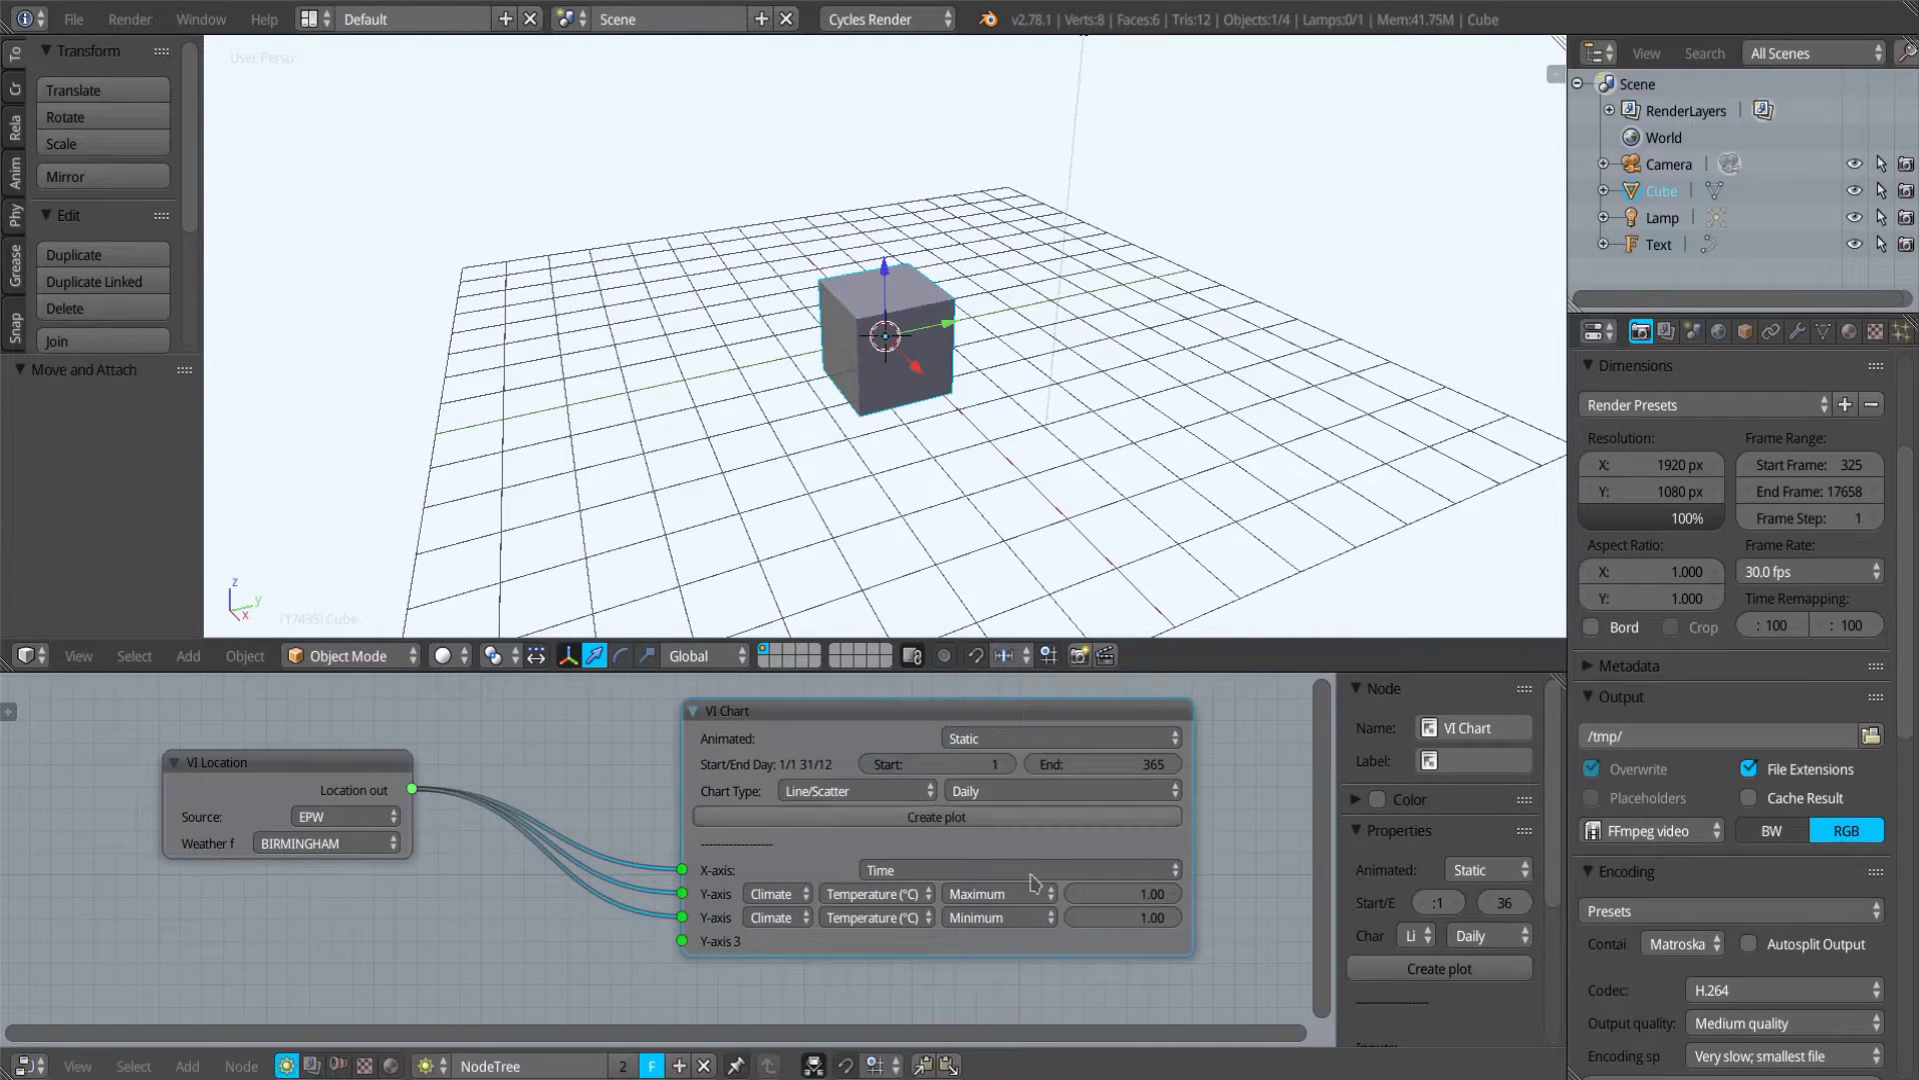
{"action": "left_click", "coordinate": [970, 818]}
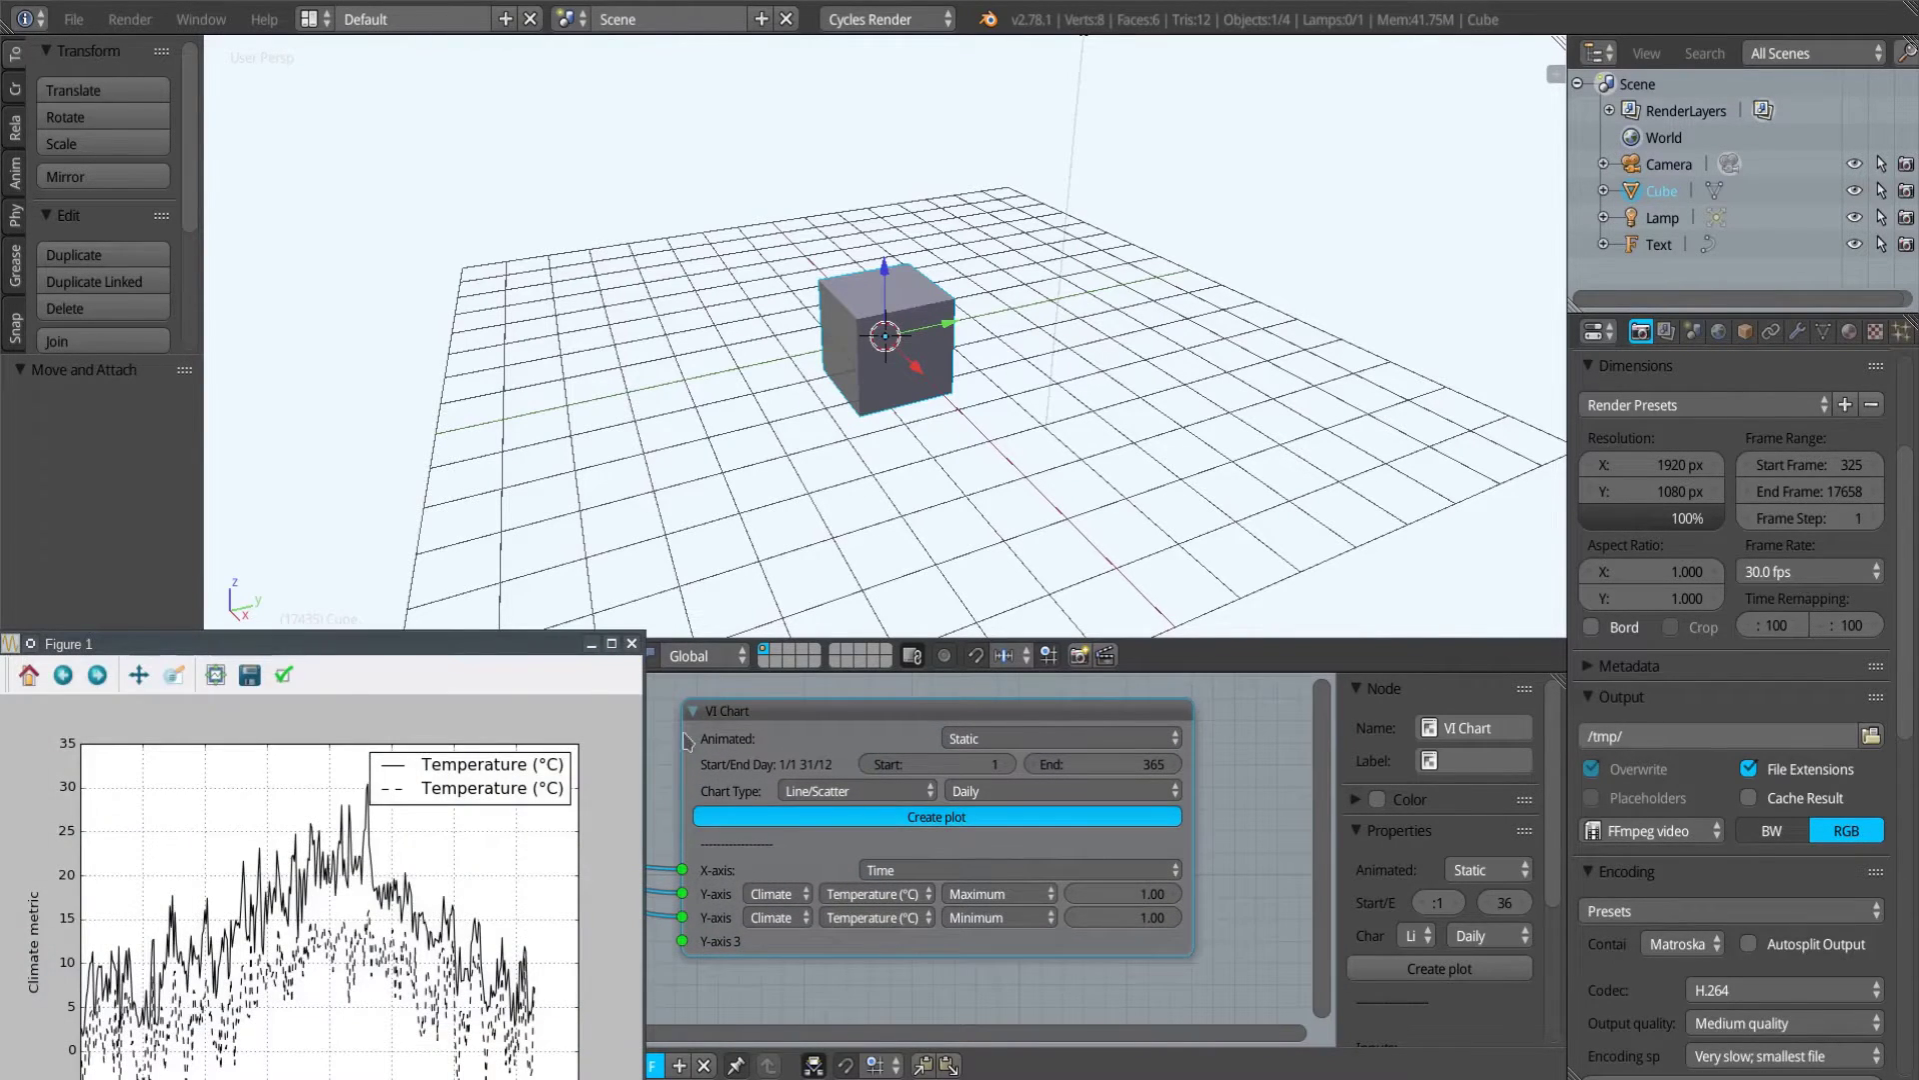
{"action": "left_click_drag", "start_coordinate": [487, 645], "coordinate": [1050, 250]}
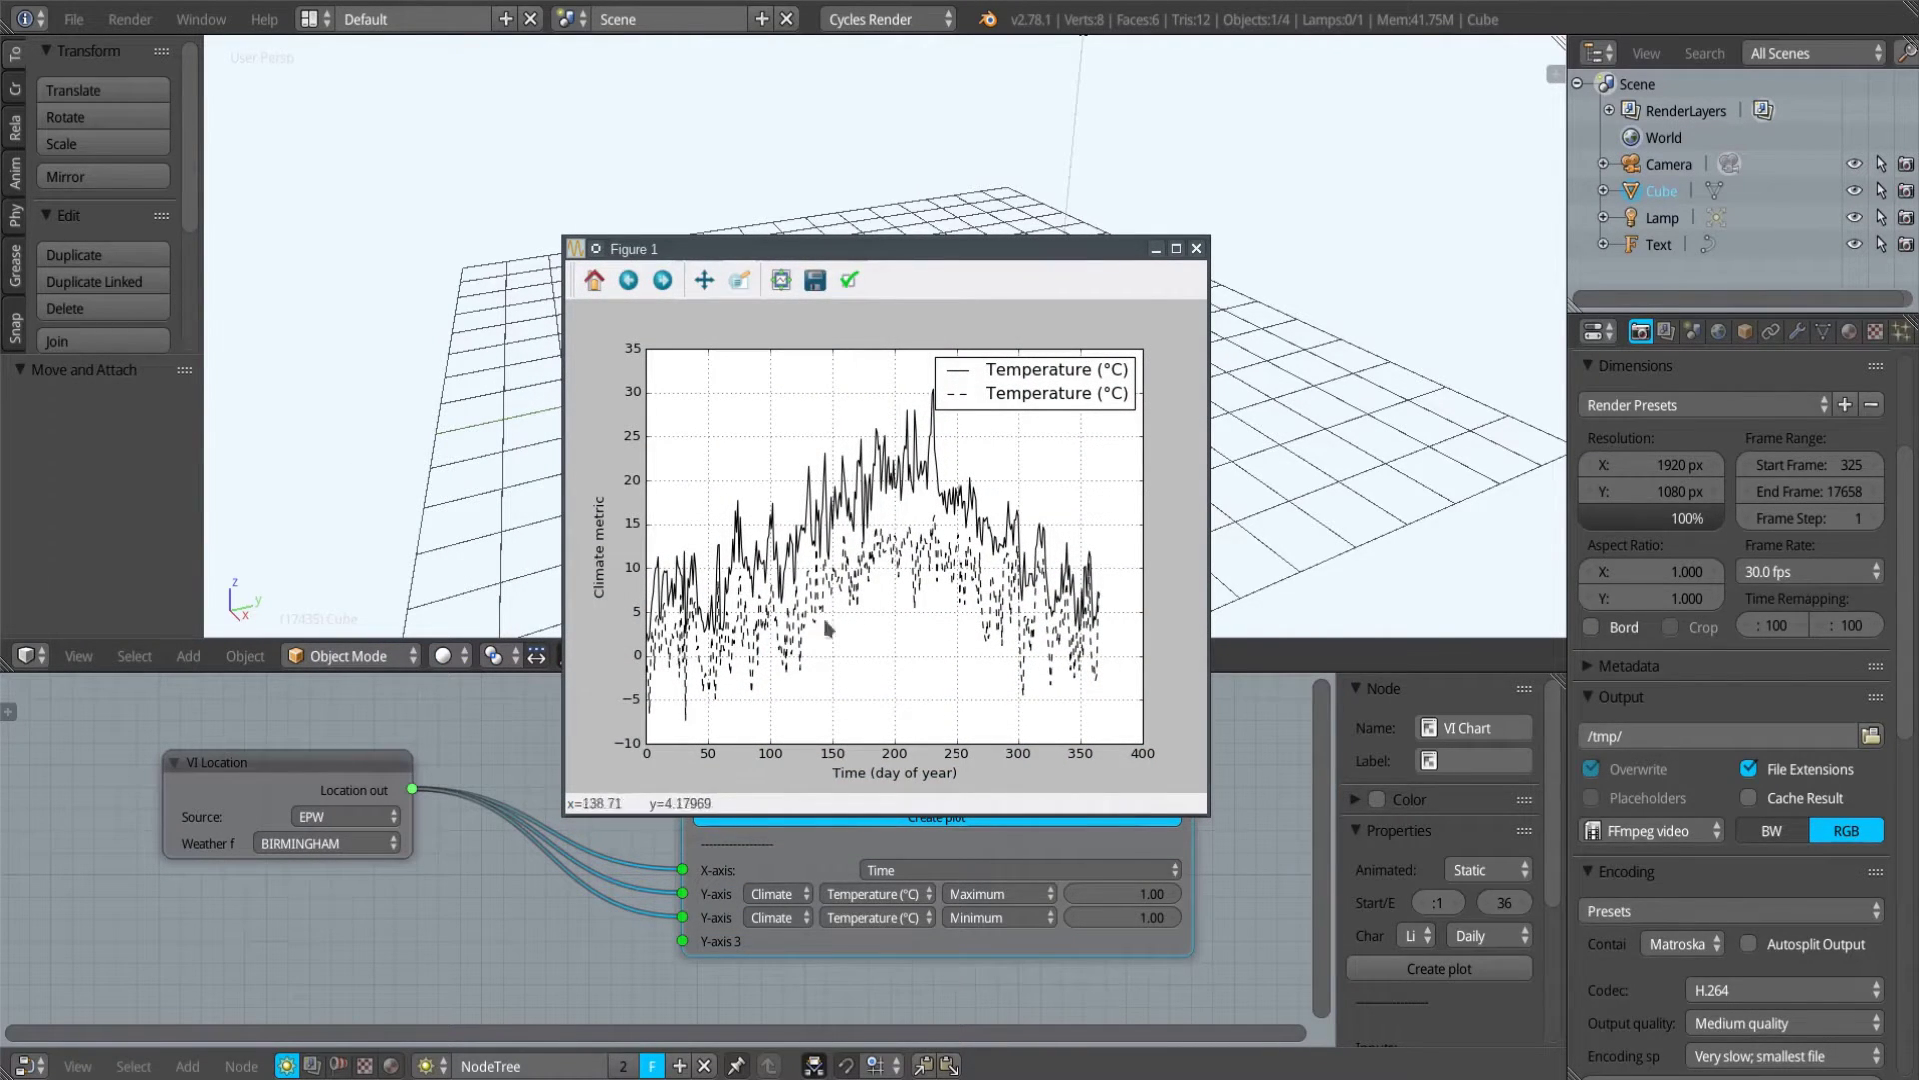
{"action": "left_click", "coordinate": [1195, 248]}
Change the VI Chart's time resolution to Monthly, create the plot, view it clear of the window edge and close the figure.
{"action": "left_click", "coordinate": [1040, 791]}
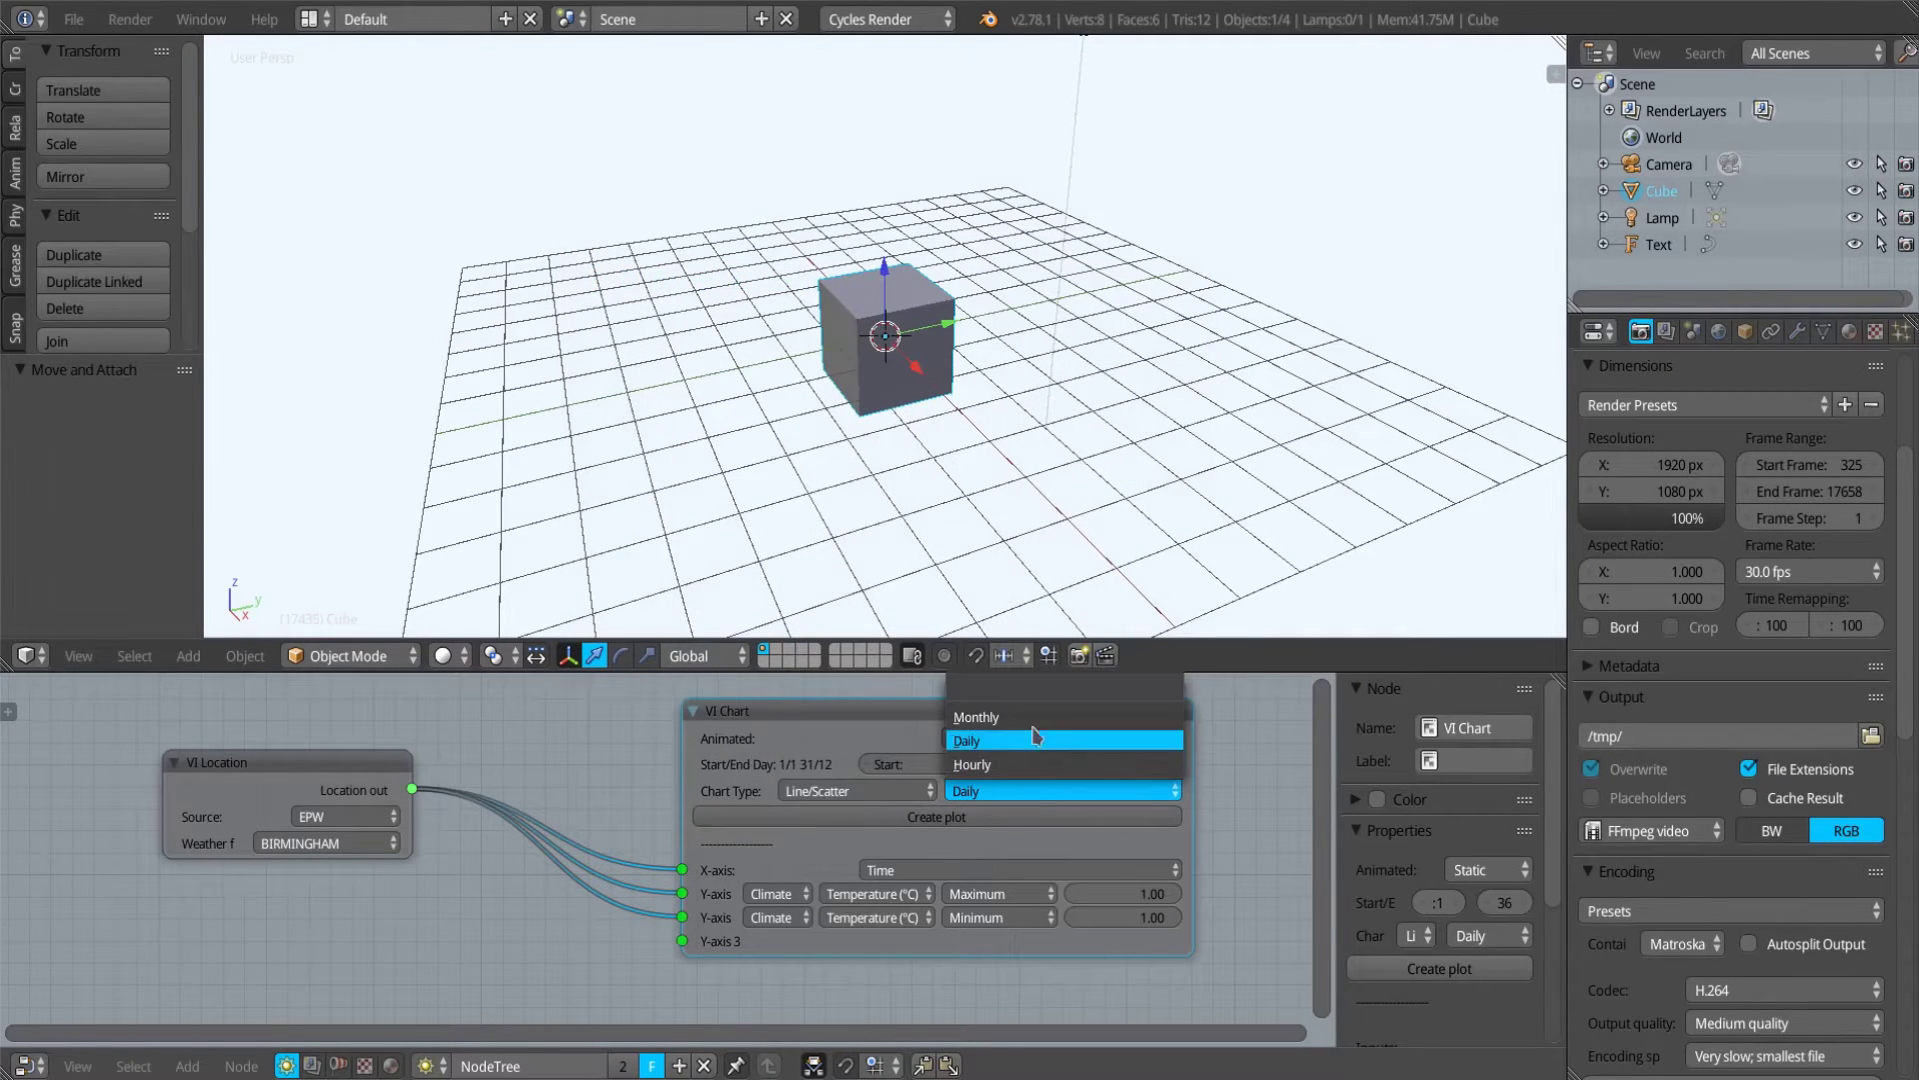
{"action": "left_click", "coordinate": [1038, 748]}
{"action": "left_click", "coordinate": [985, 817]}
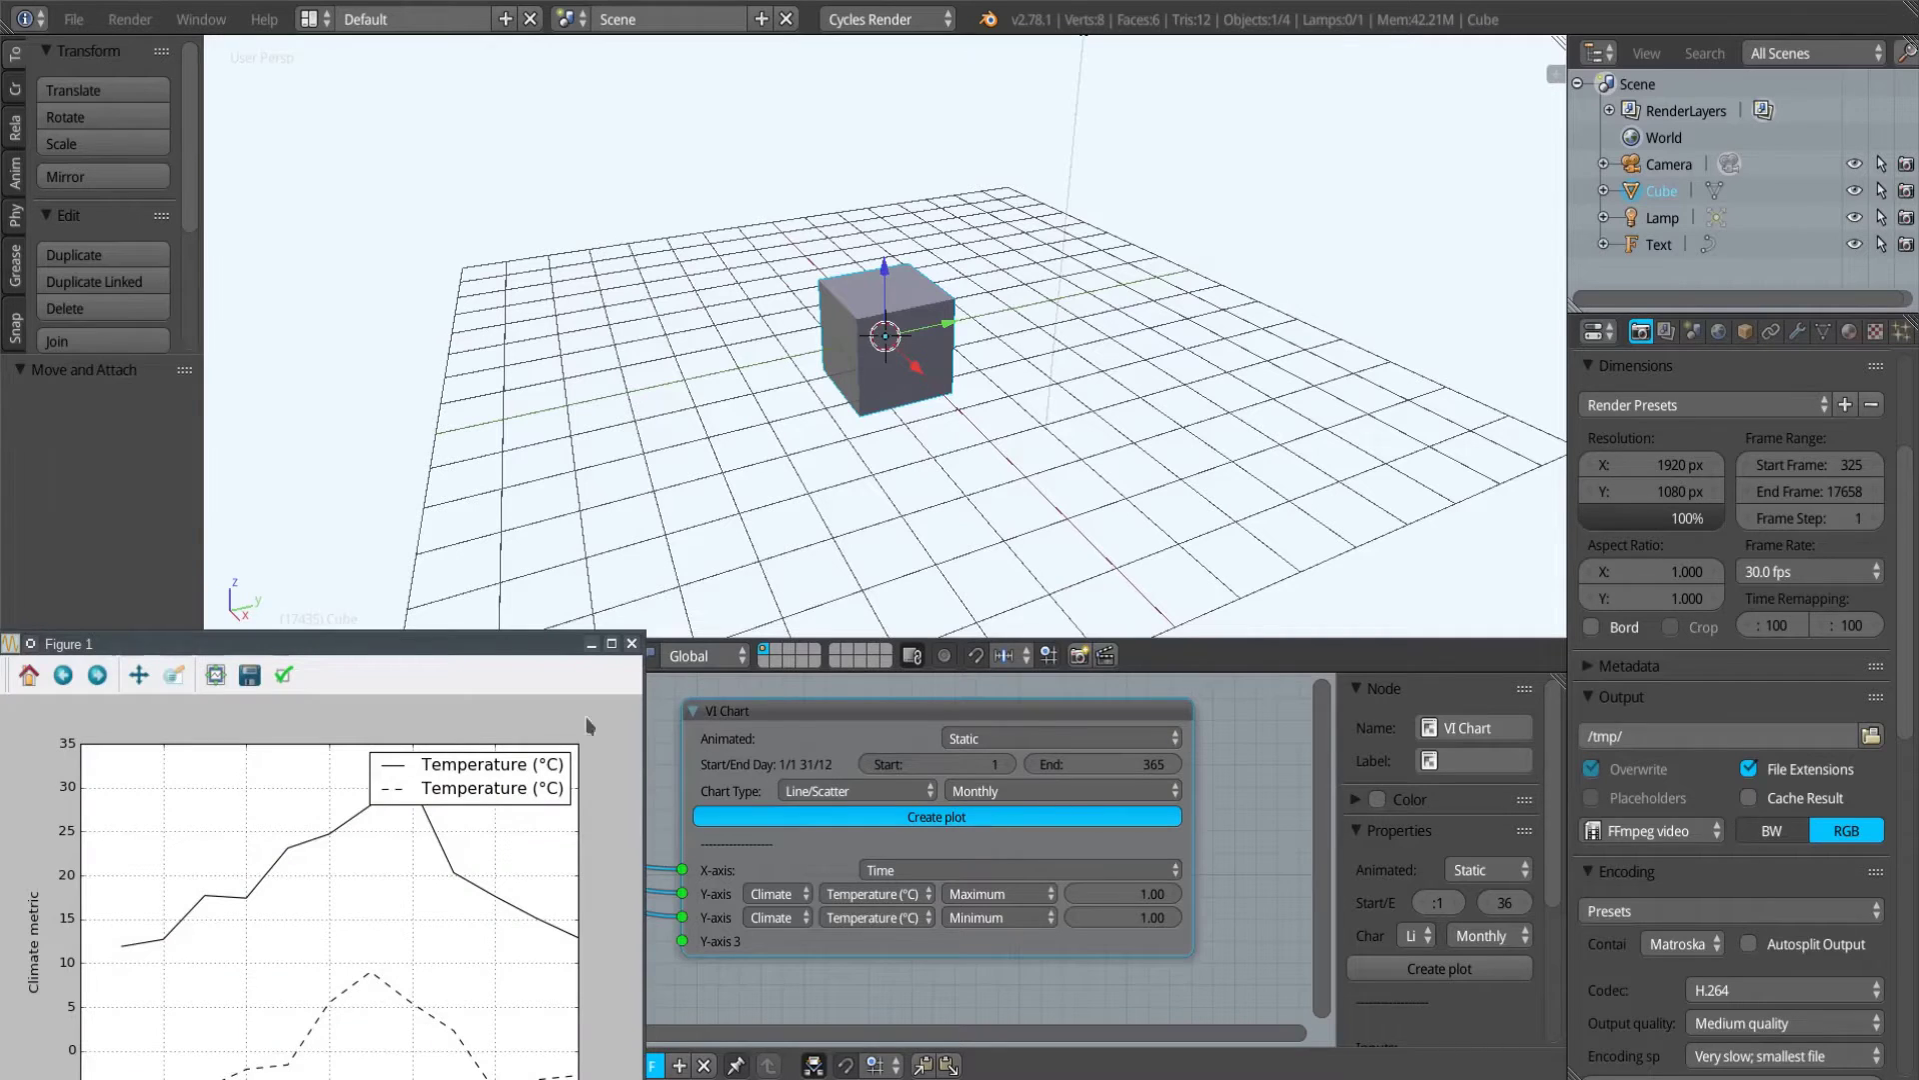
{"action": "left_click_drag", "start_coordinate": [474, 662], "coordinate": [931, 337]}
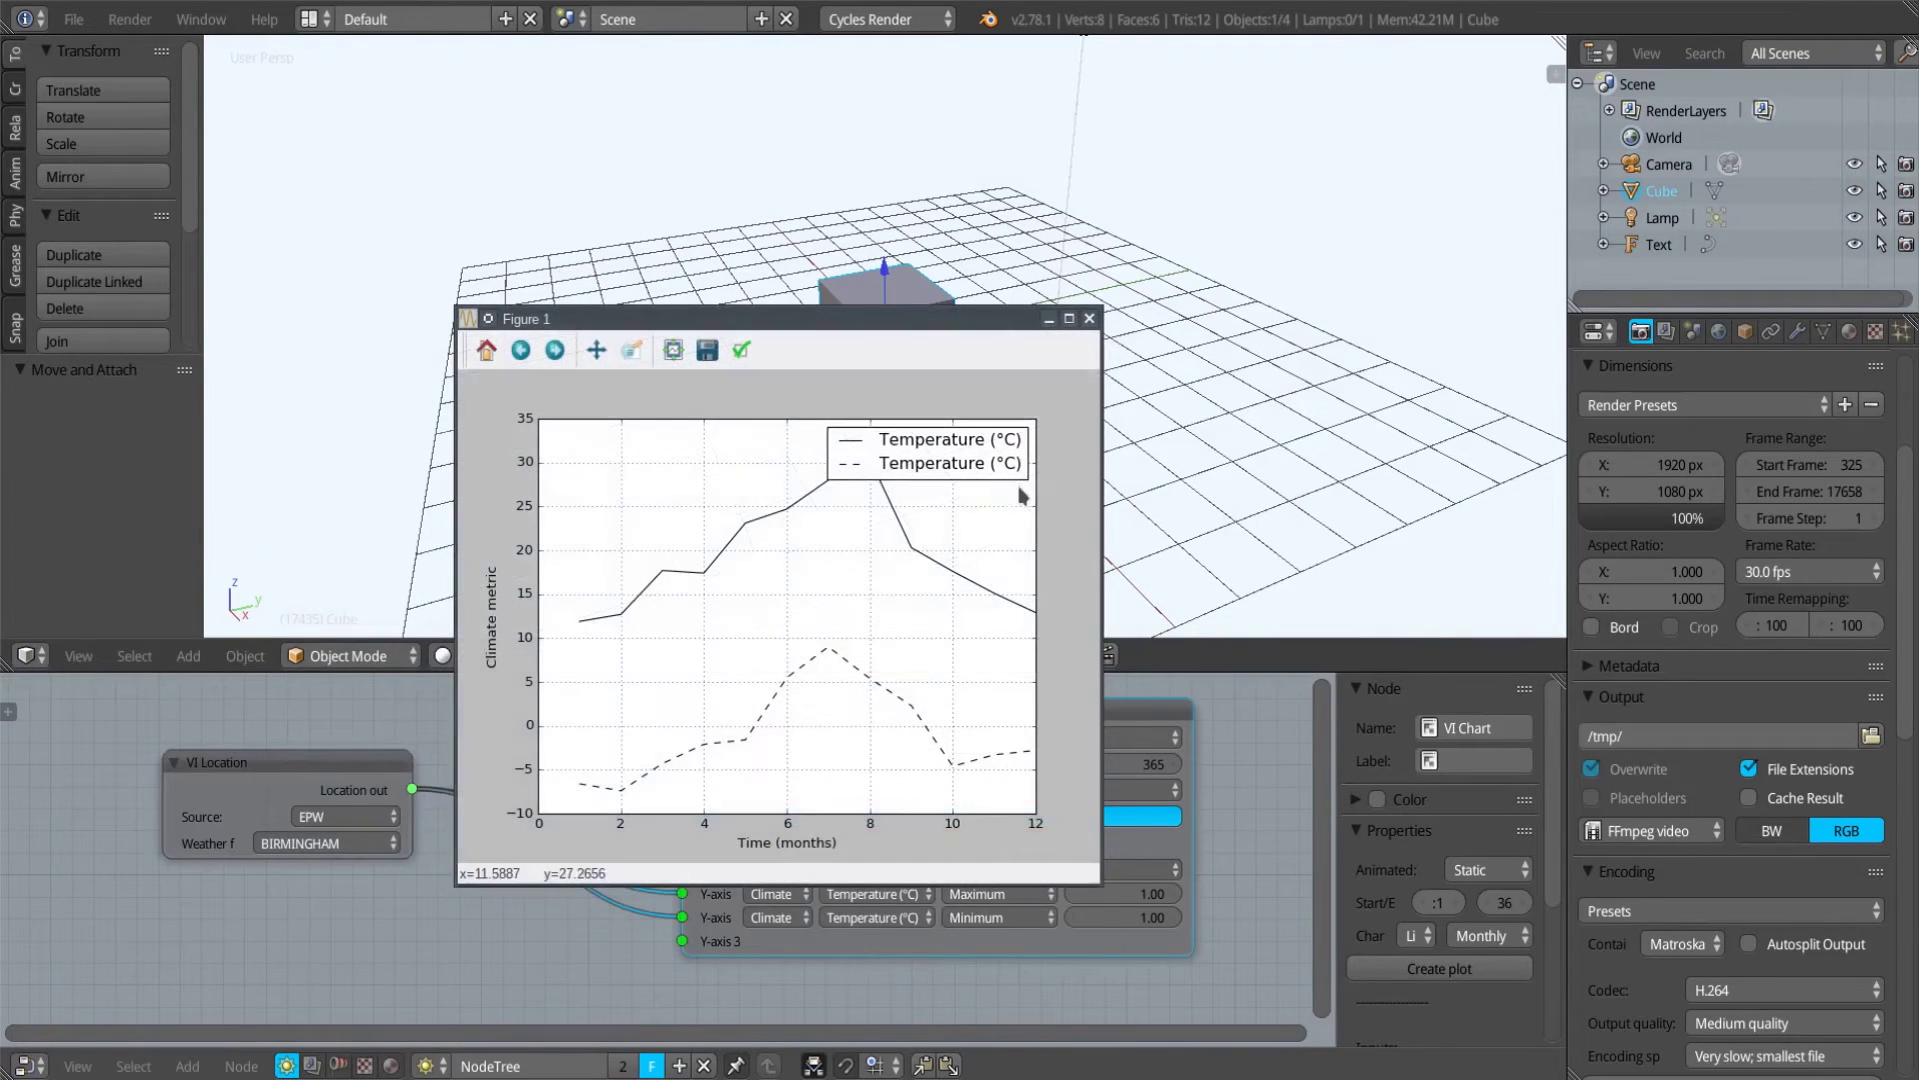
{"action": "left_click", "coordinate": [1089, 318]}
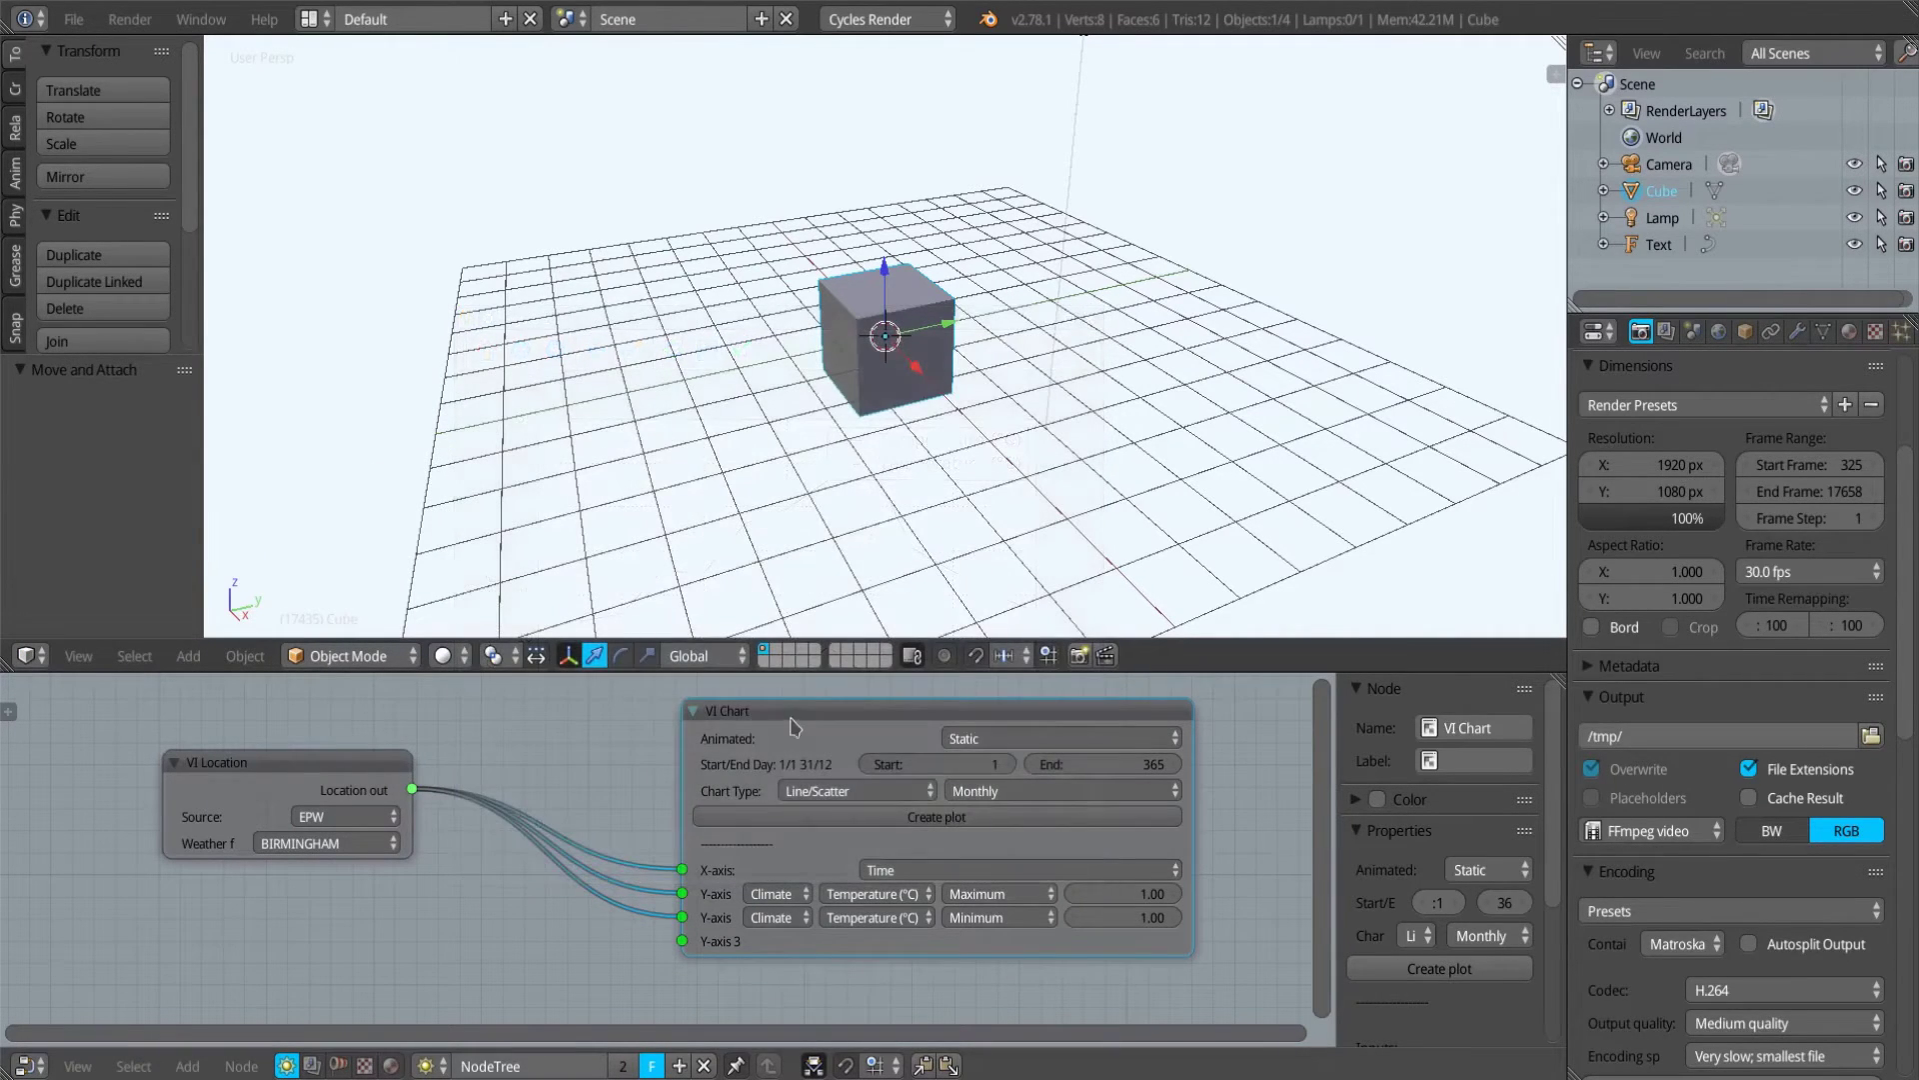